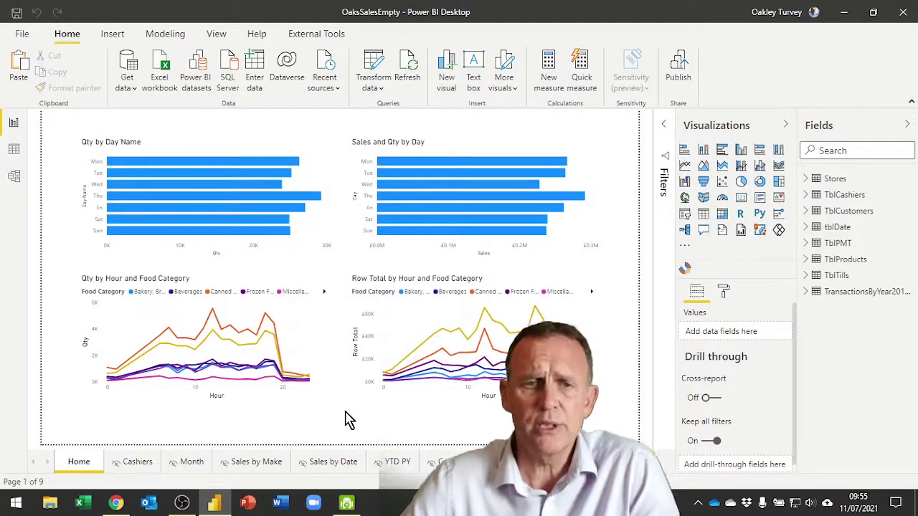
Apply the dark blue Tidal theme to the report and check it on the Cashiers page before returning to Home
click(219, 43)
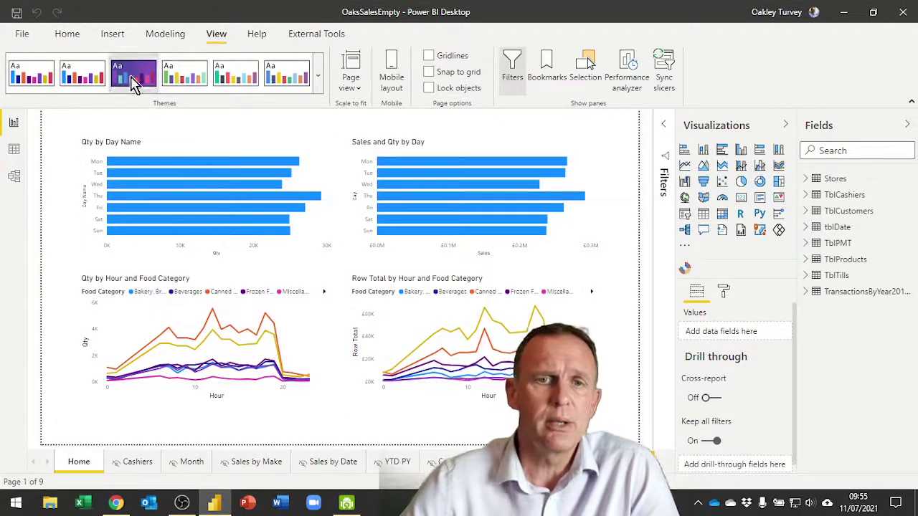
click(318, 81)
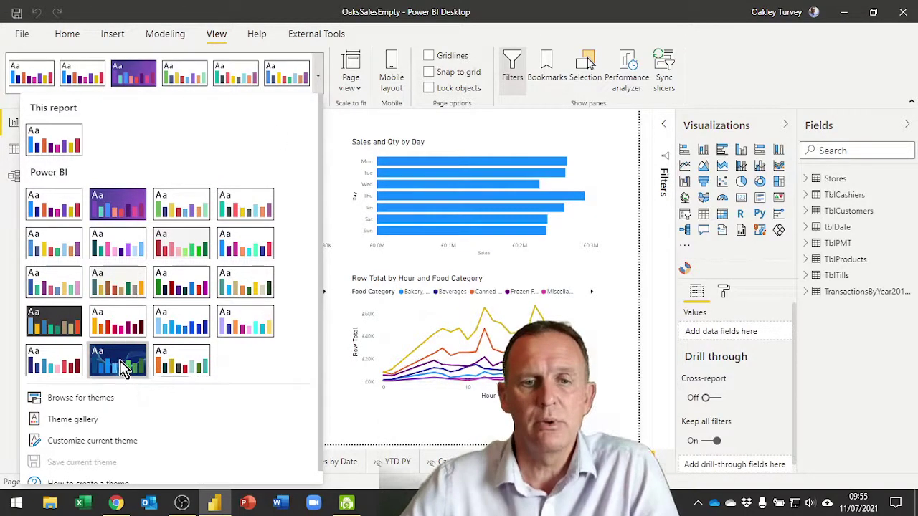
click(121, 366)
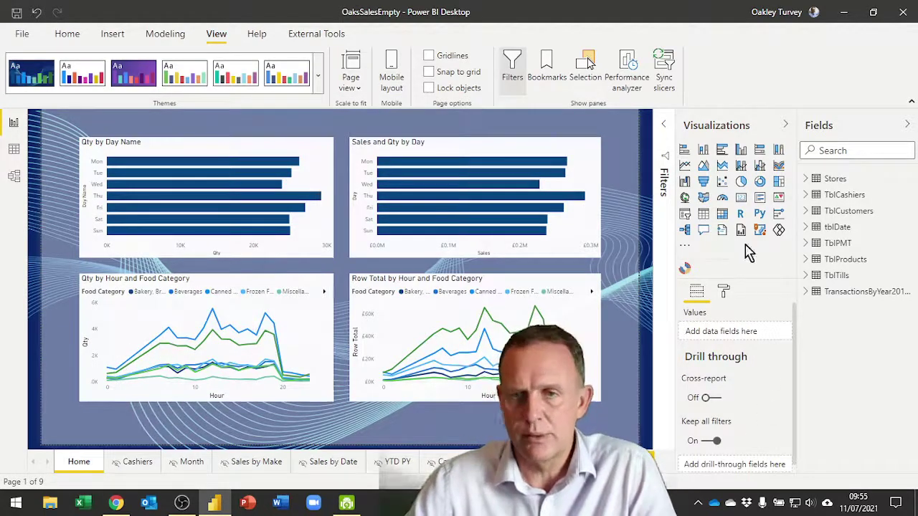
click(138, 462)
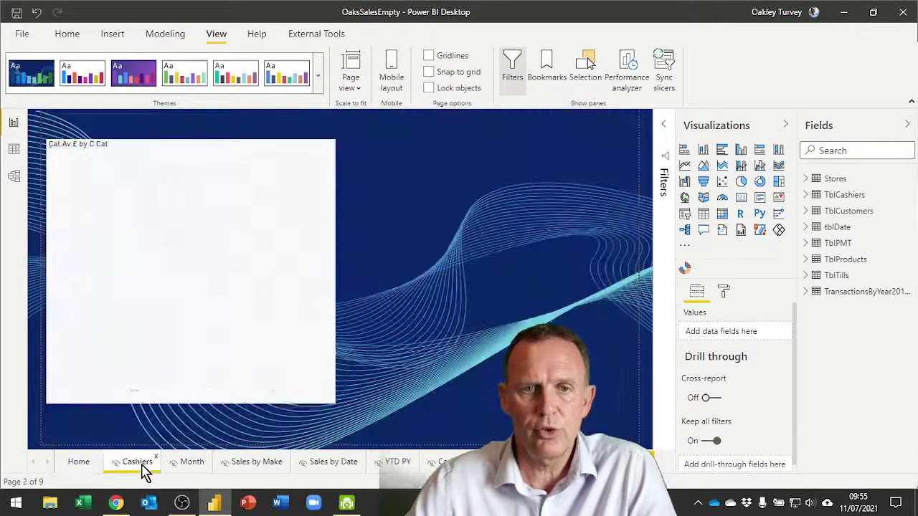
click(78, 463)
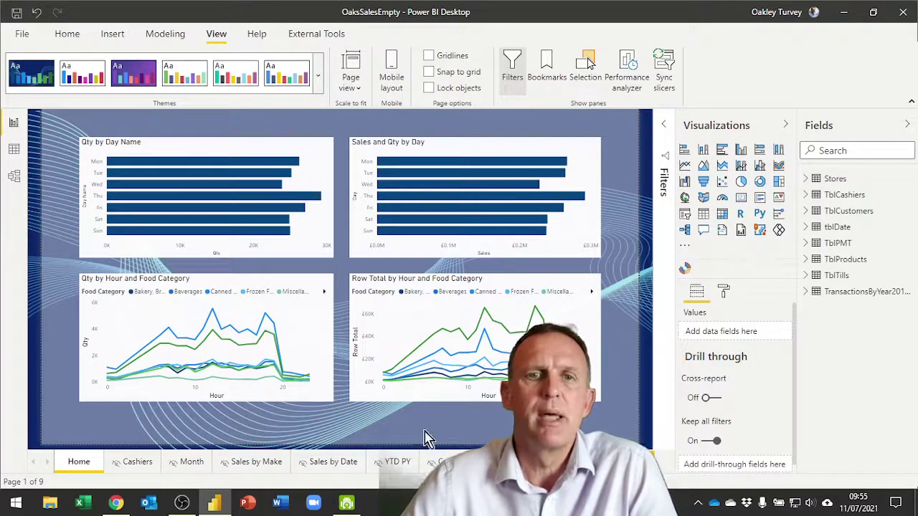
Open the current theme for customization and review its theme colors and advanced element colors
click(319, 75)
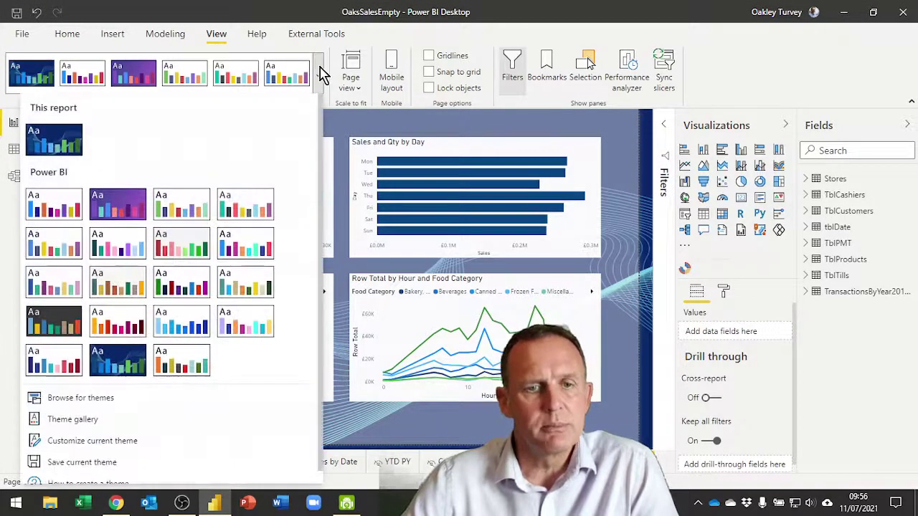
click(74, 441)
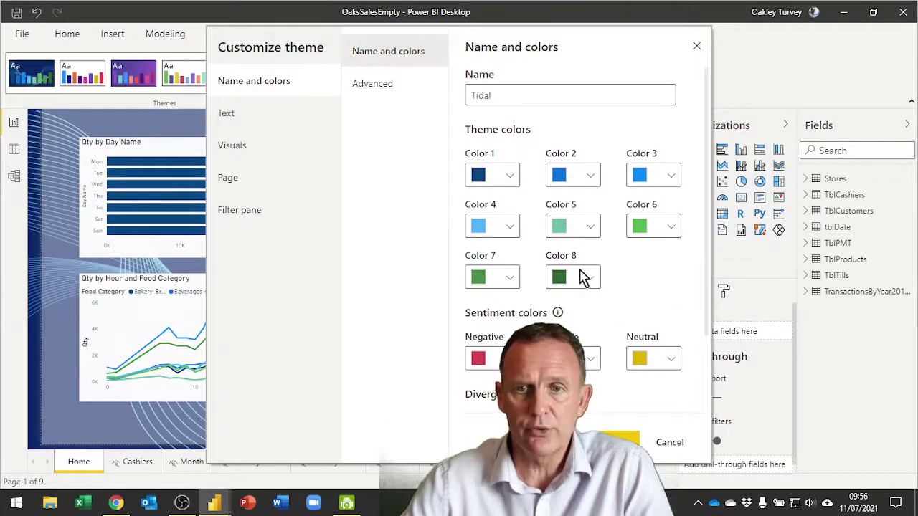
click(380, 85)
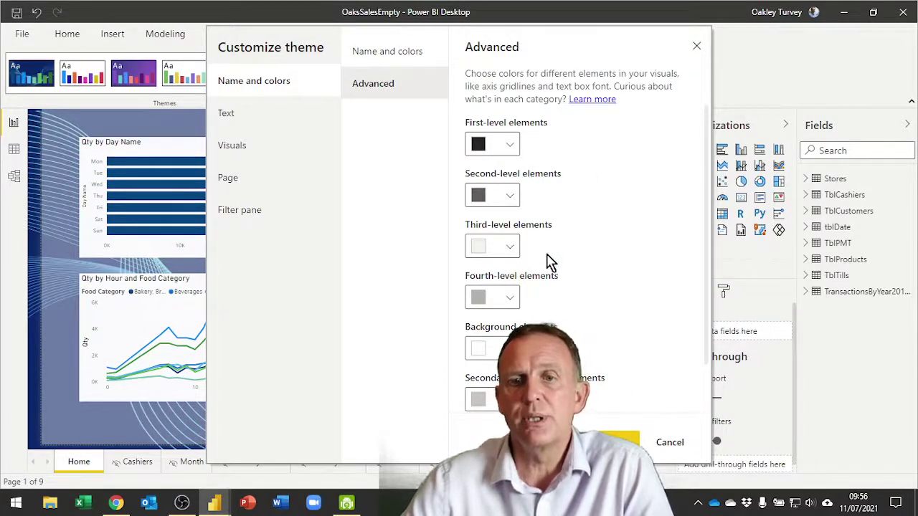
click(381, 59)
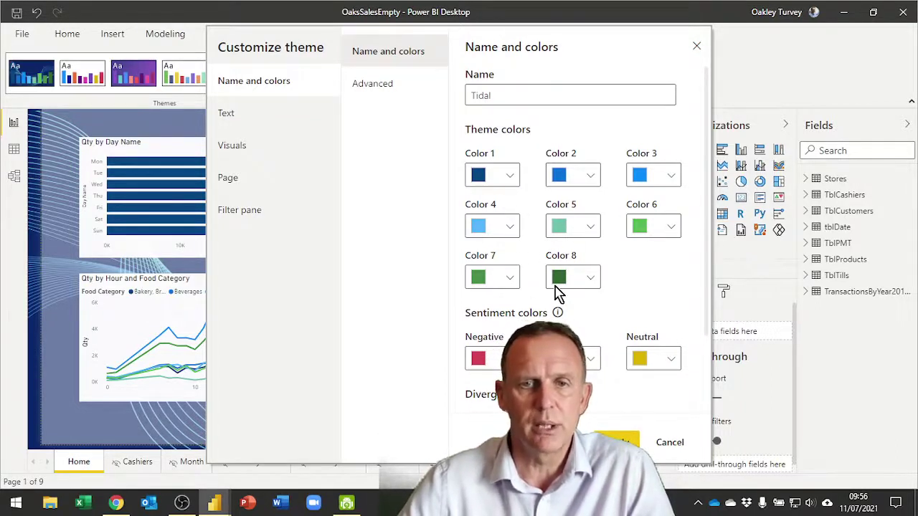
Set the theme's general text font family to Arial
click(230, 115)
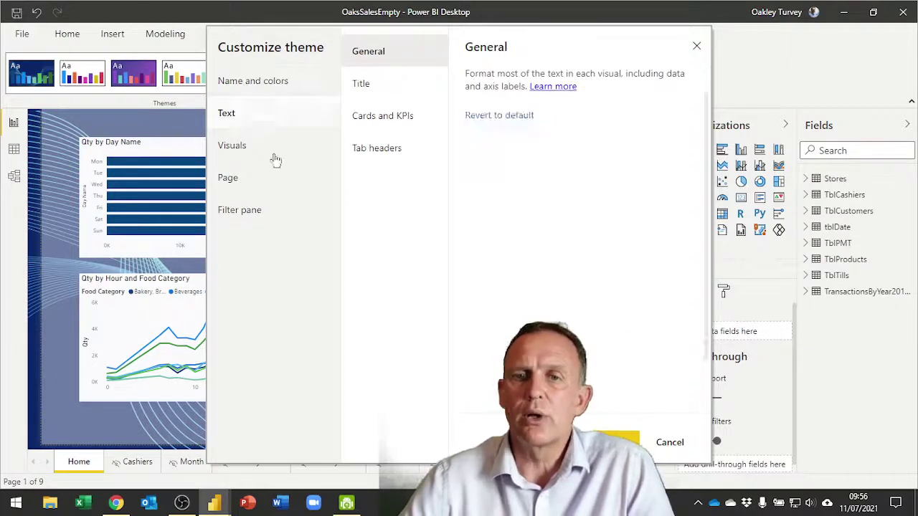
click(568, 131)
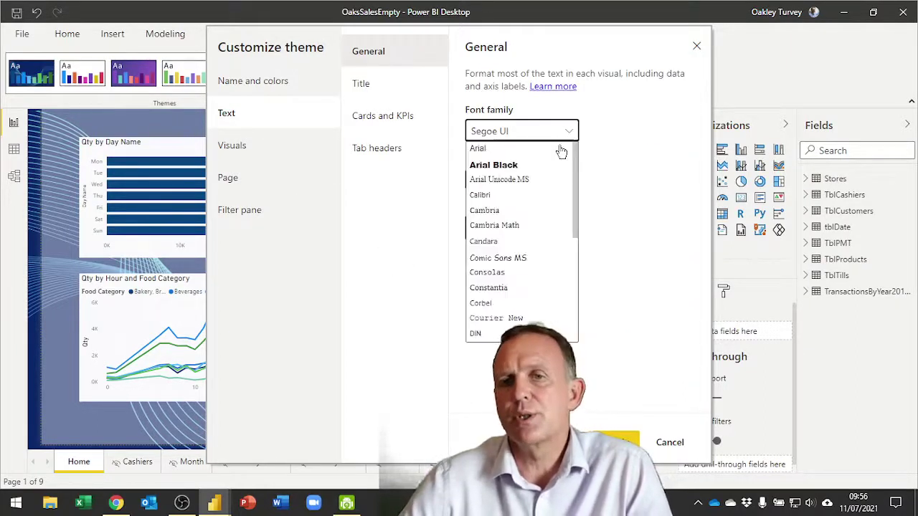
click(568, 131)
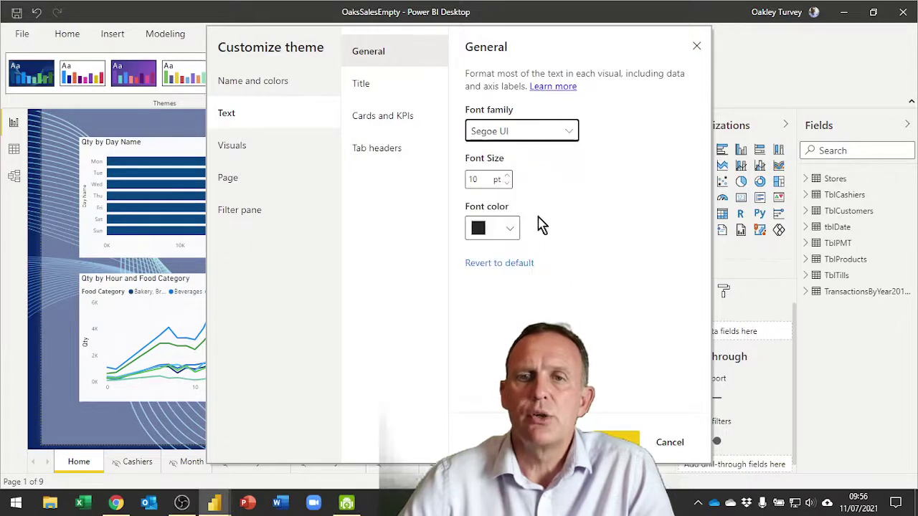
click(567, 136)
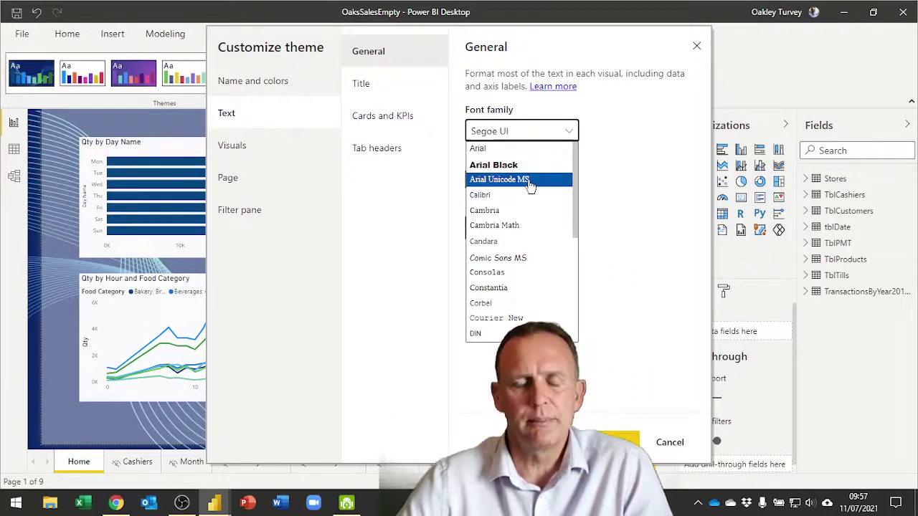
click(664, 192)
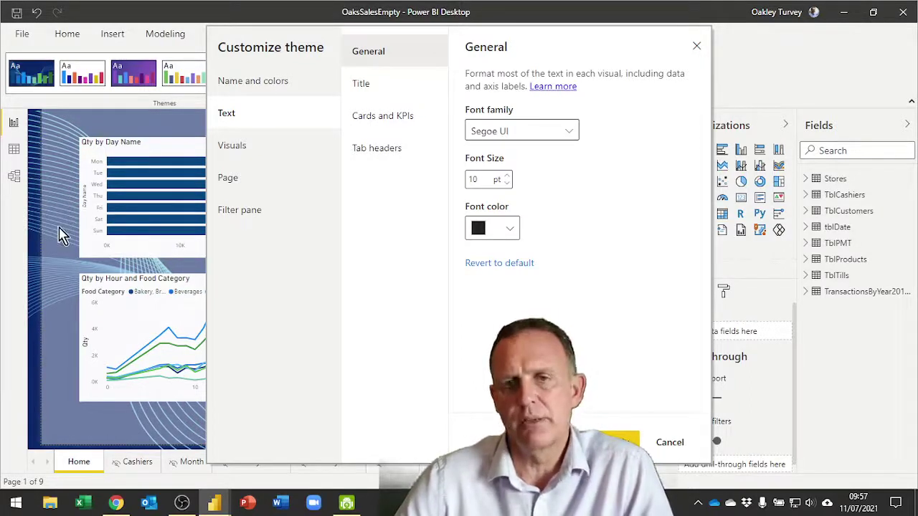
click(571, 132)
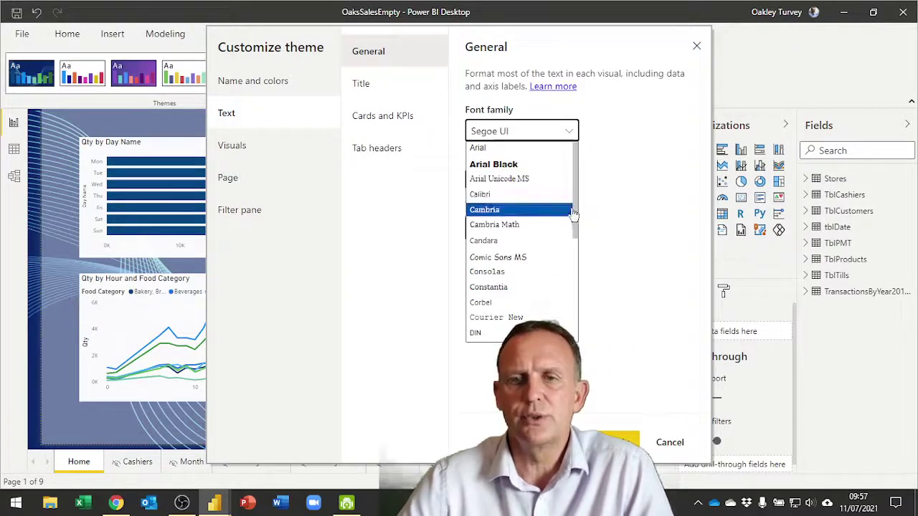
mouse_move(576, 221)
mouse_down()
mouse_move(576, 347)
mouse_move(572, 208)
mouse_up()
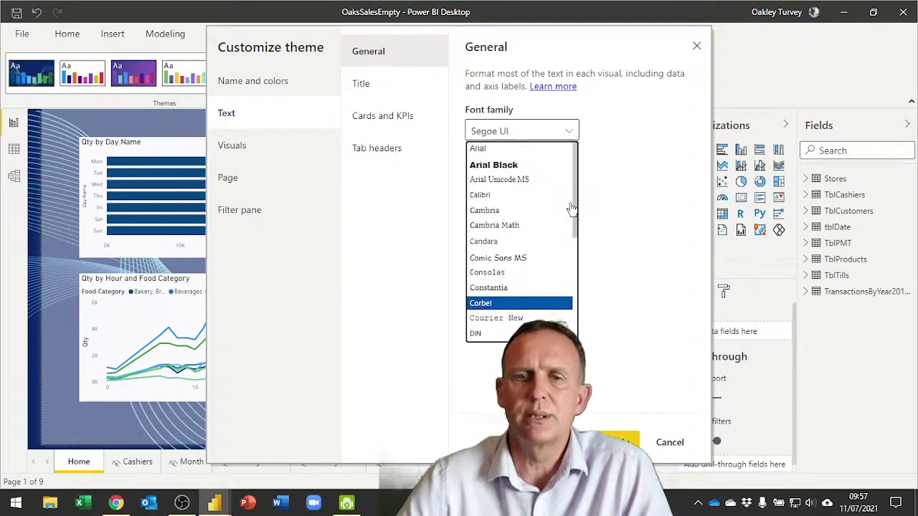
click(488, 149)
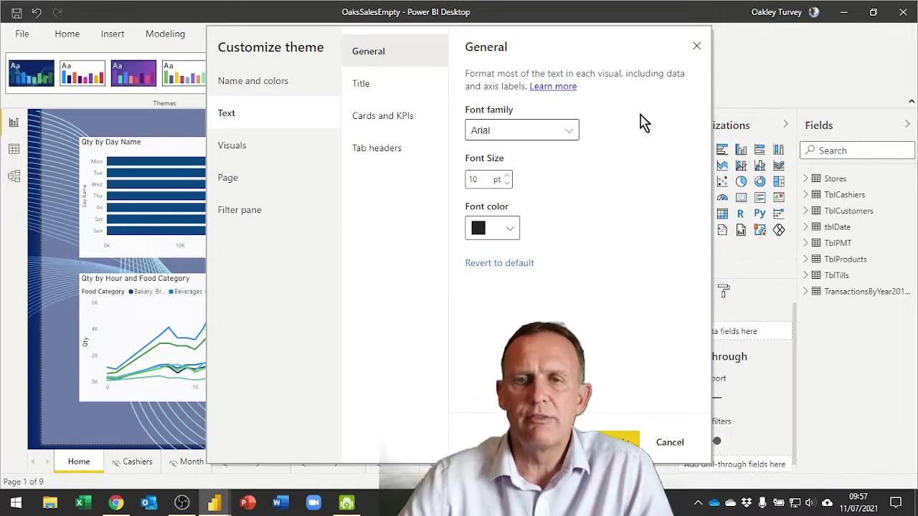
Review the theme's text settings for titles, cards and KPIs, and tab headers
click(362, 85)
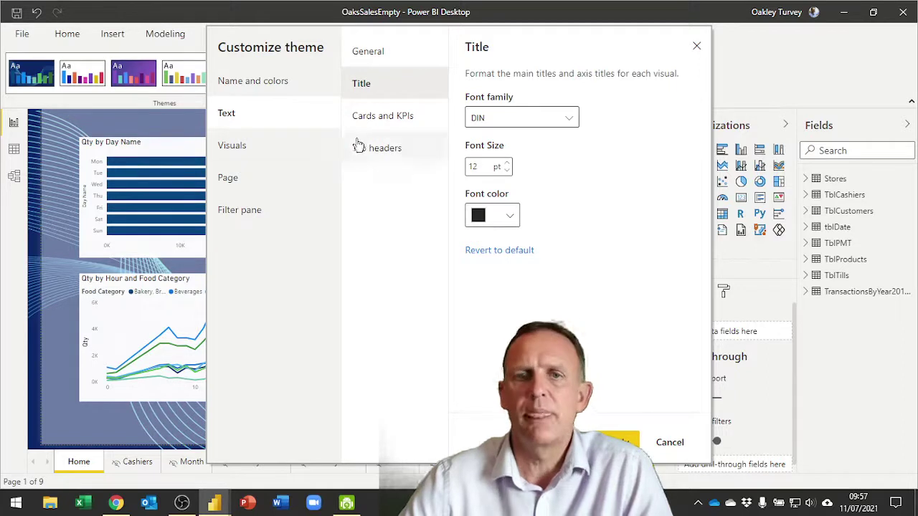
click(384, 117)
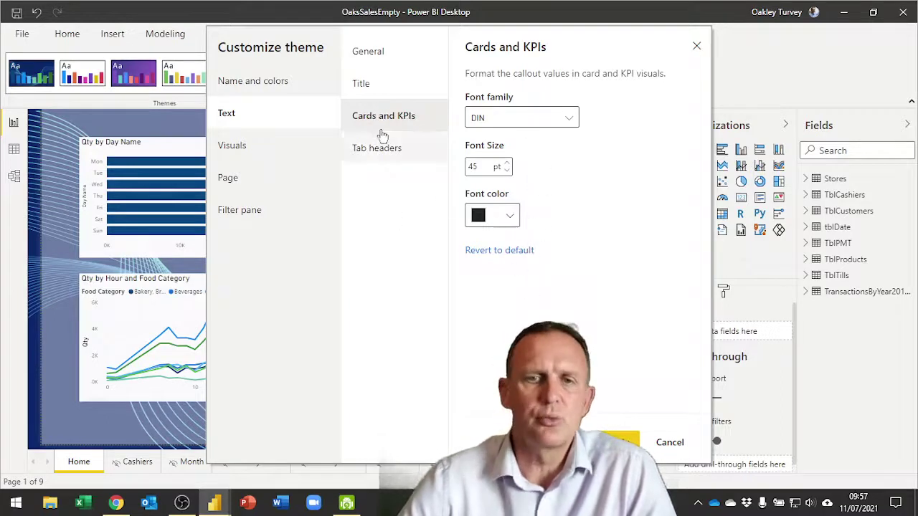
click(388, 163)
Set the background color of the theme's visuals to pale turquoise #EAFBFA
click(250, 149)
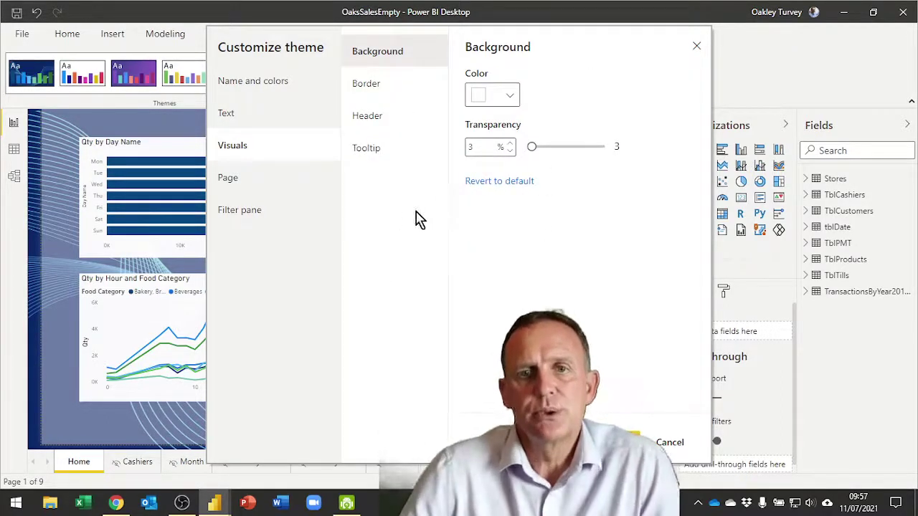
click(509, 101)
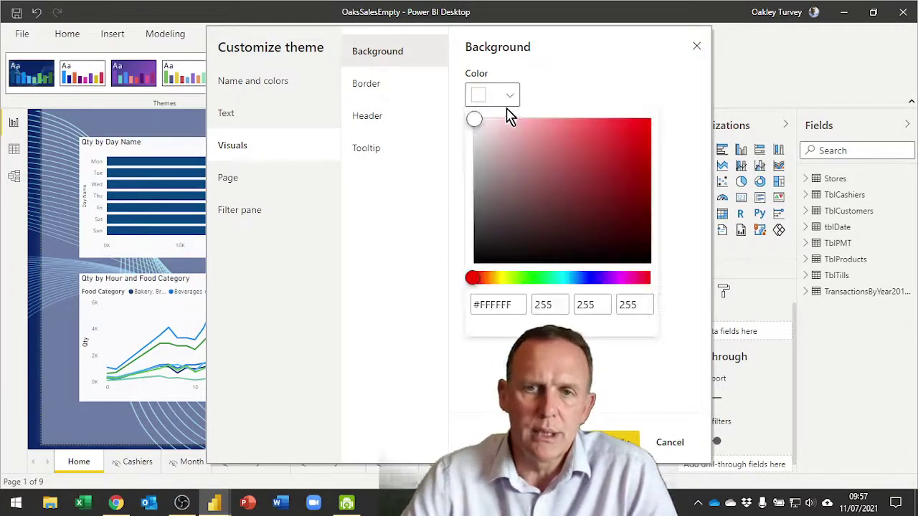
click(558, 278)
drag(477, 123, 486, 125)
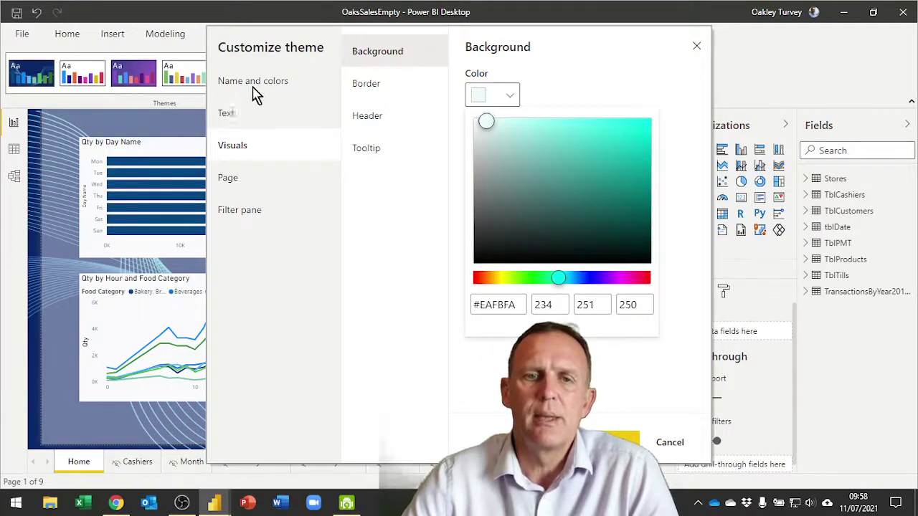
click(309, 165)
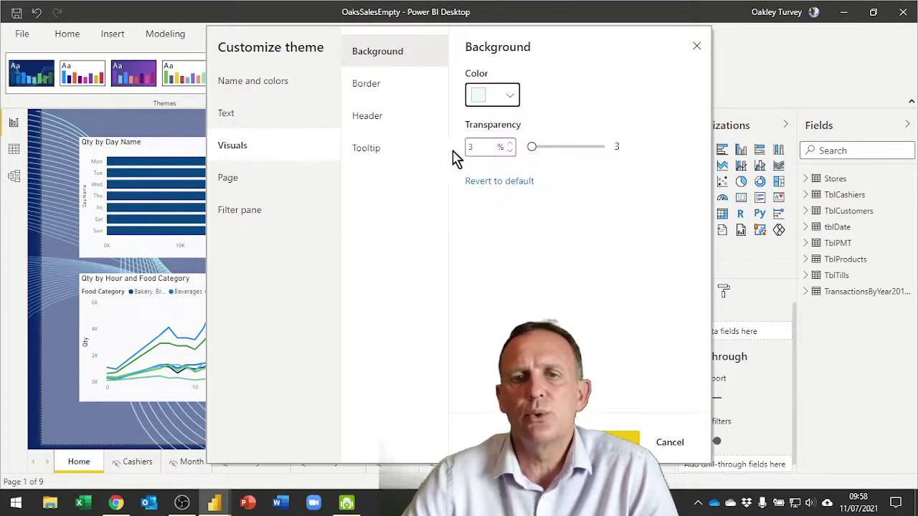
Review the theme's color, page and filter pane settings, and apply the customized theme to the report
click(252, 82)
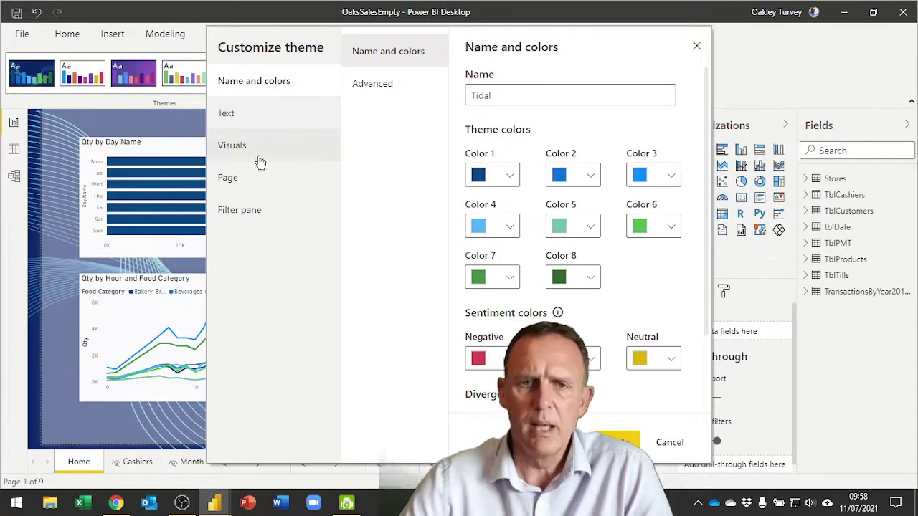
click(227, 181)
click(234, 213)
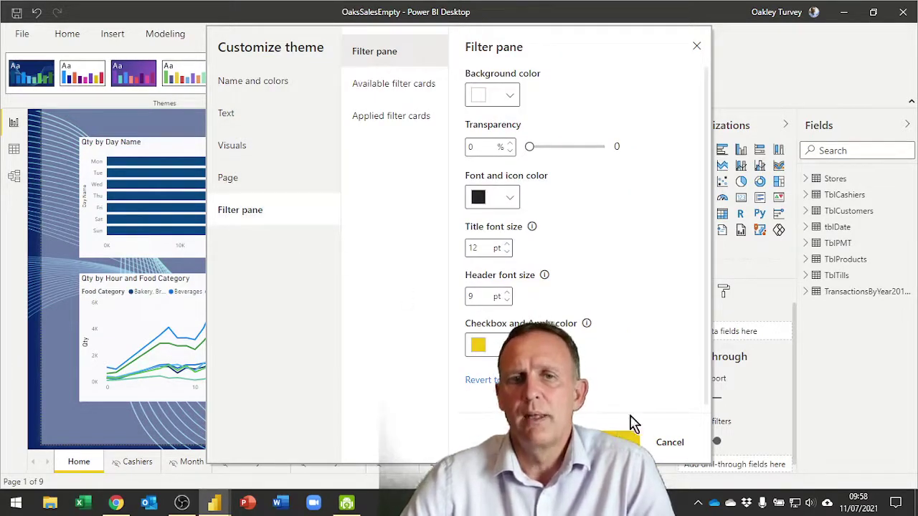
click(618, 441)
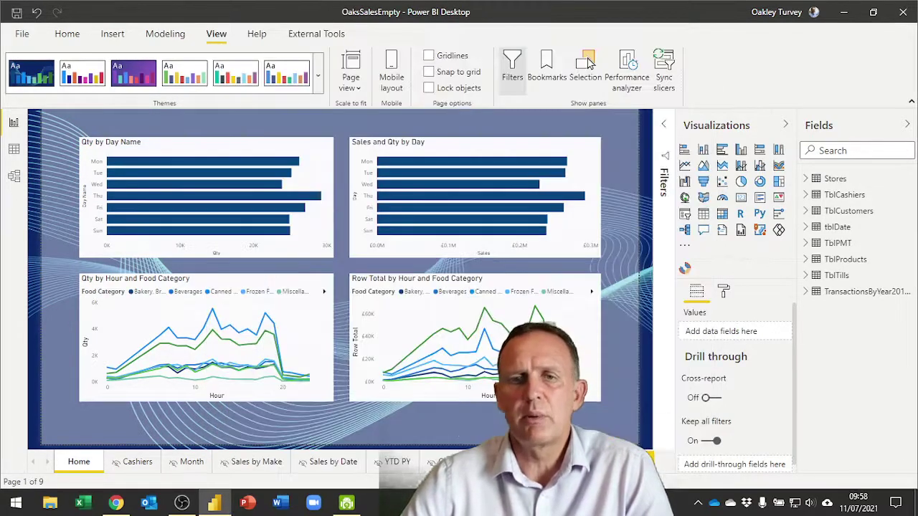
Save the current theme to the Desktop as a JSON file named OaksBlue
click(319, 79)
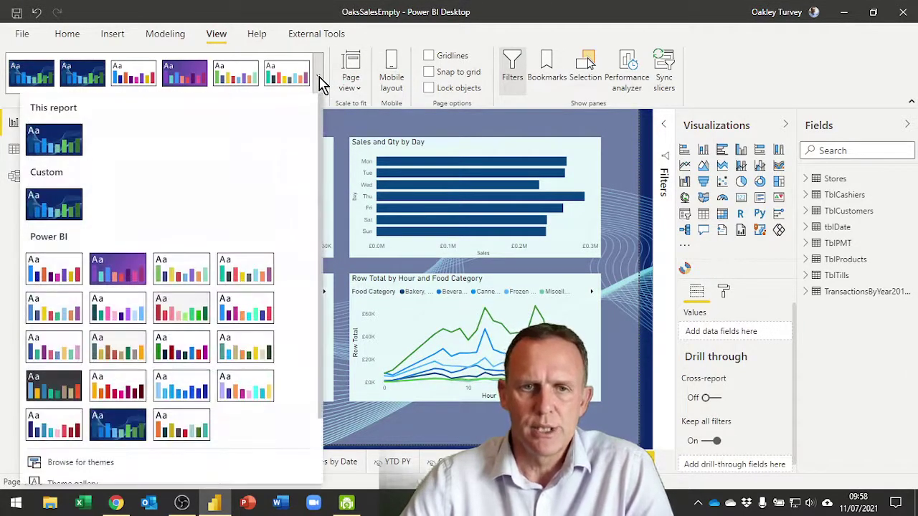
scroll(160, 337, down, 3)
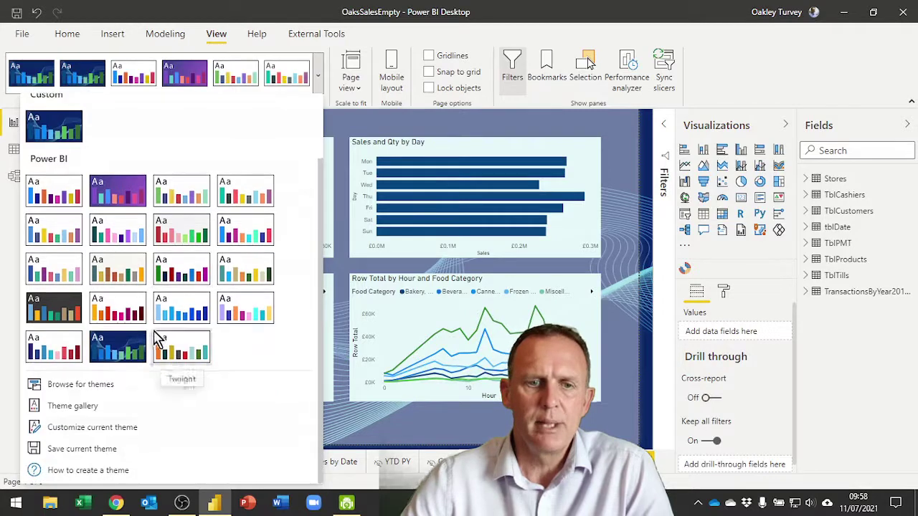
click(82, 449)
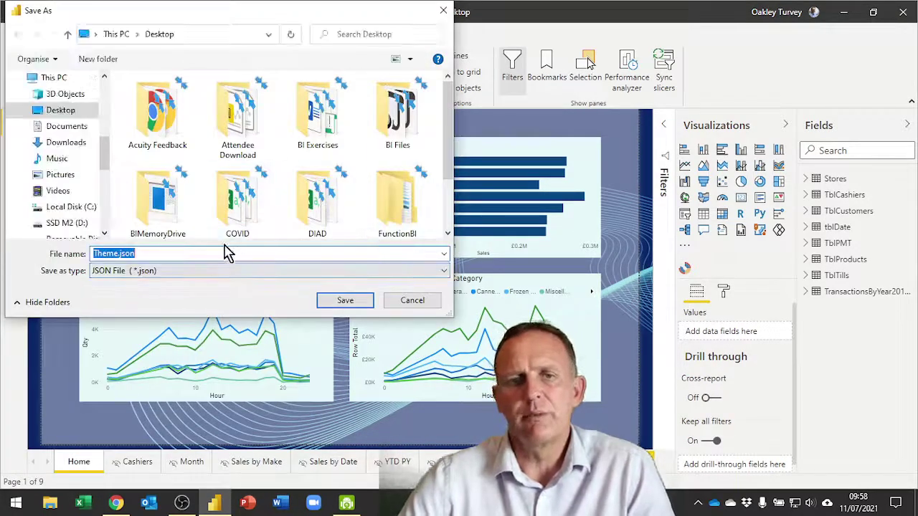
text(OaksBlue)
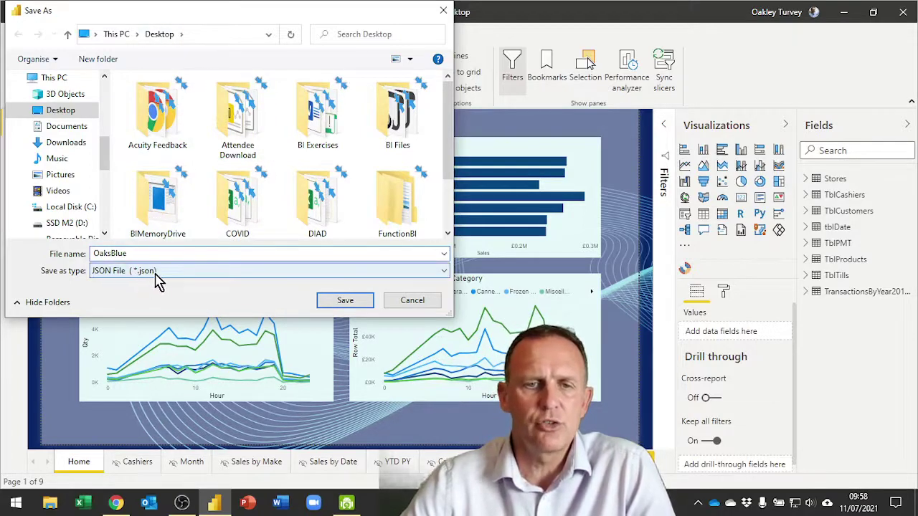
click(356, 307)
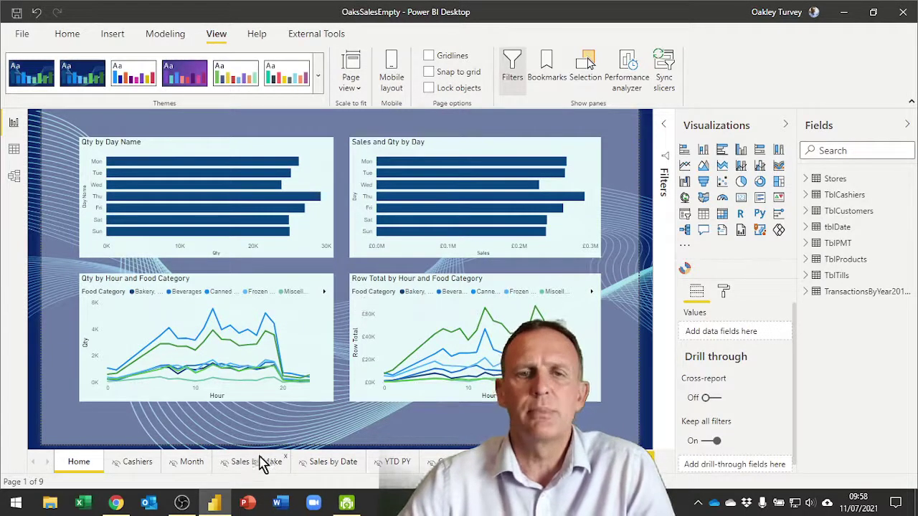
Look through the available theme options without changing the theme, and view the customized theme on the Cashiers page
click(319, 83)
scroll(204, 286, down, 2)
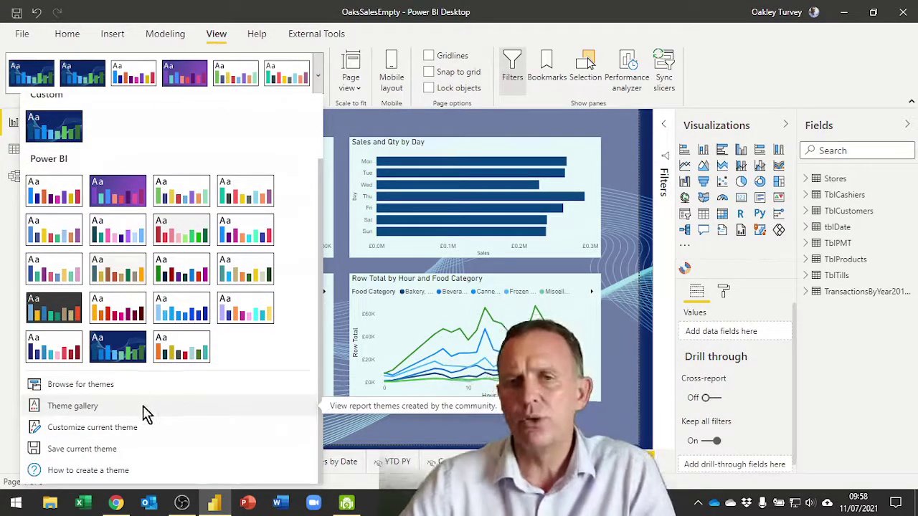
click(428, 172)
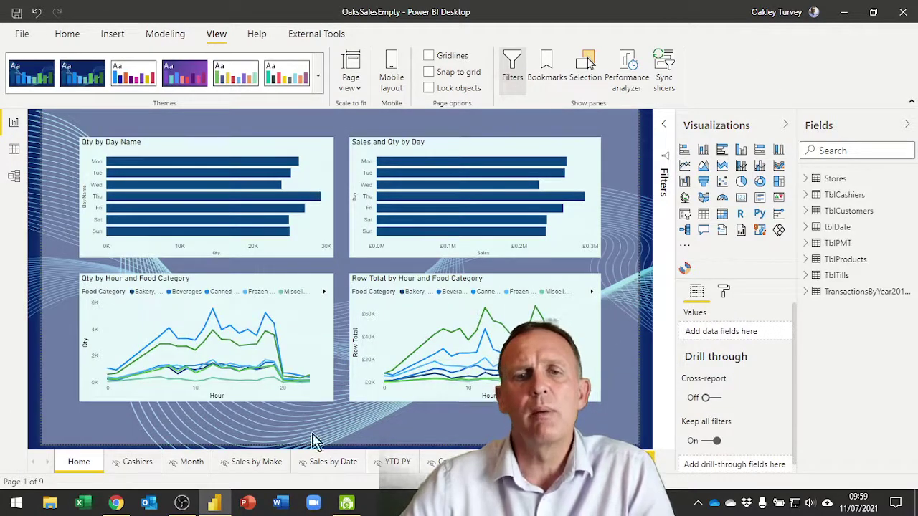
mouse_move(316, 331)
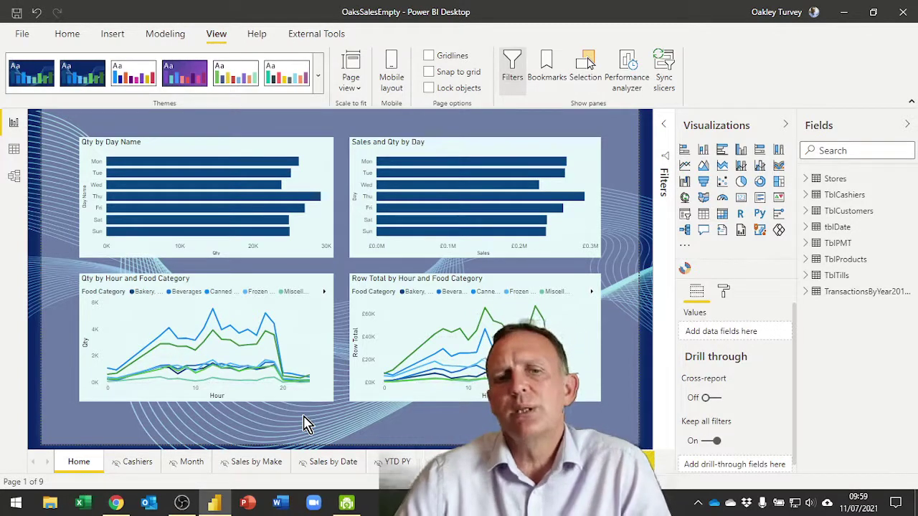
click(136, 463)
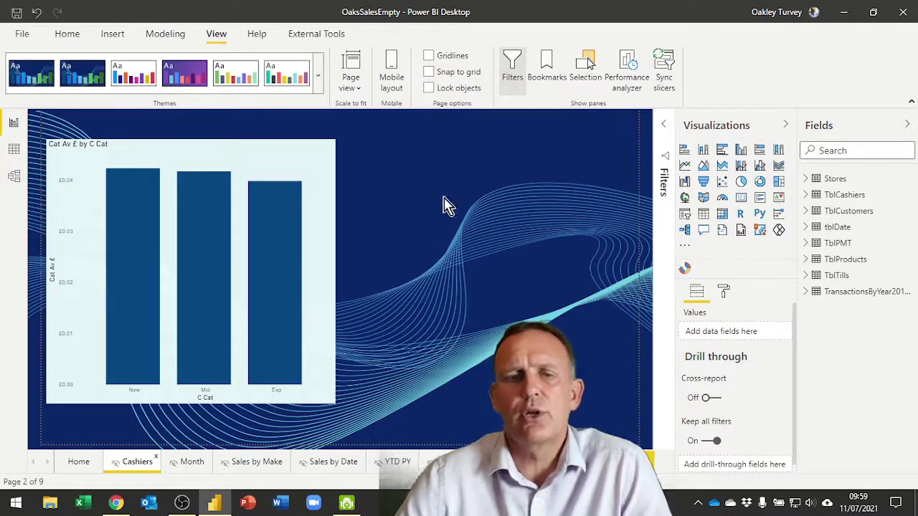
Insert the blue house picture on the Cashiers page and shrink it to a small icon just above the column chart's title
click(79, 466)
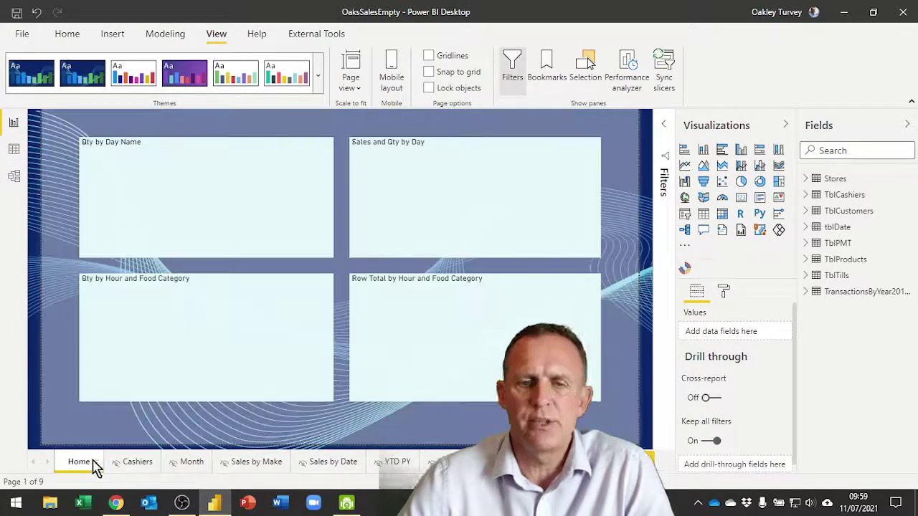
click(137, 466)
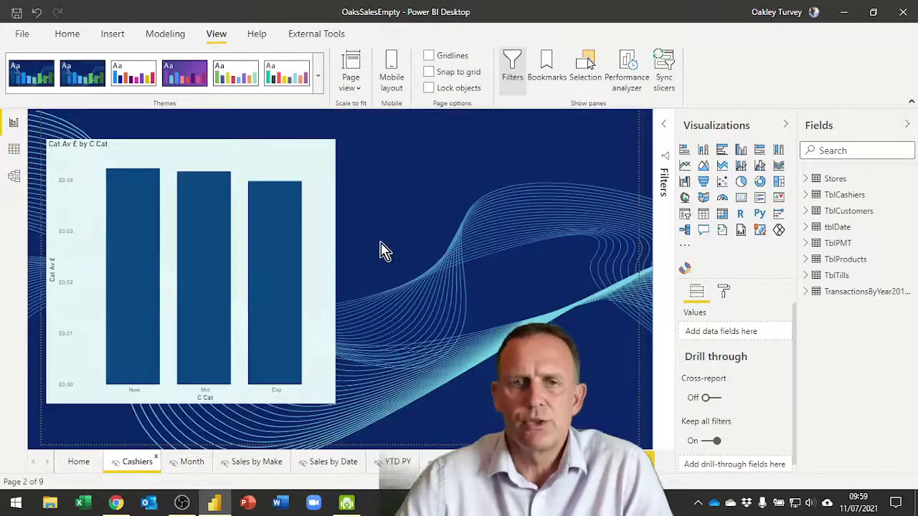
click(114, 36)
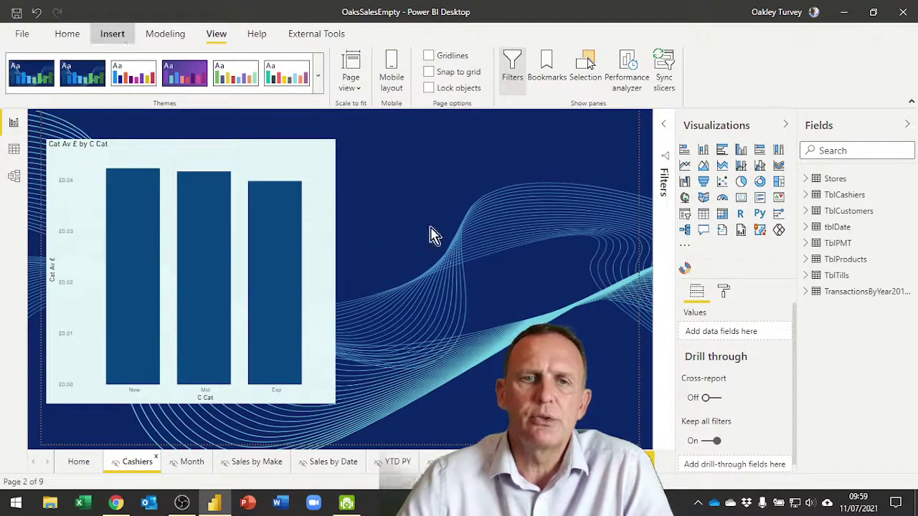
click(495, 73)
scroll(293, 178, down, 3)
click(258, 241)
click(345, 301)
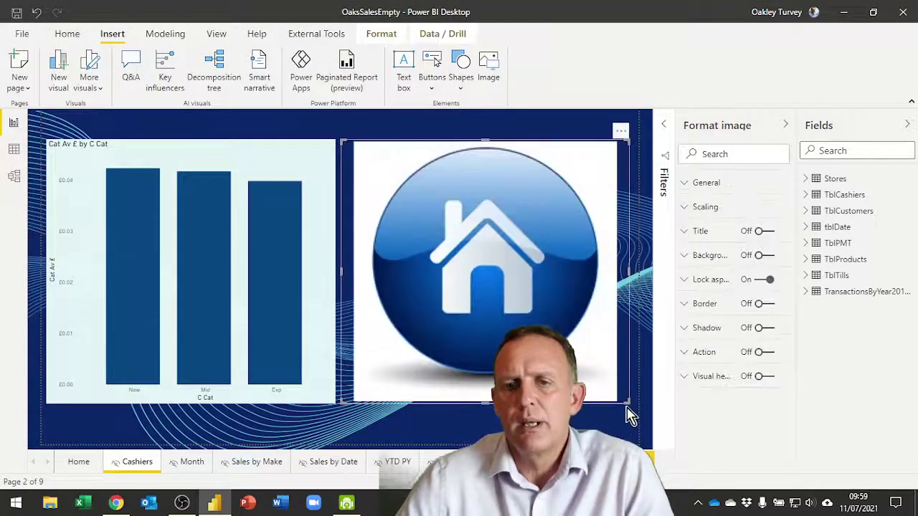
drag(623, 397, 95, 129)
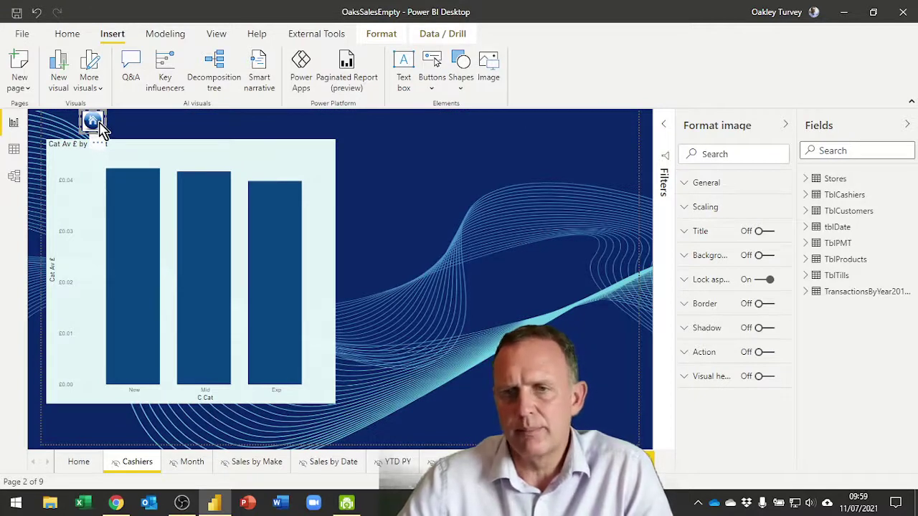
Turn on the house image's action and set it to Page navigation with Home as the destination
click(761, 352)
click(701, 354)
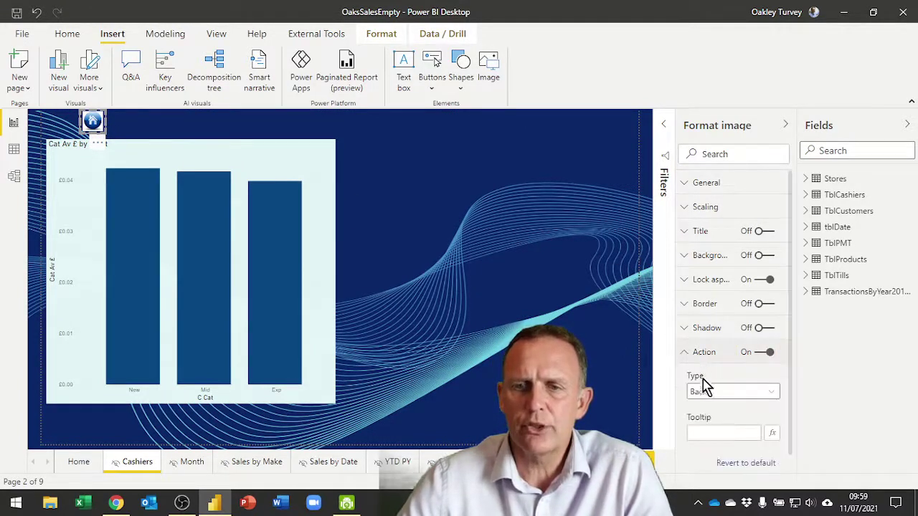
click(722, 393)
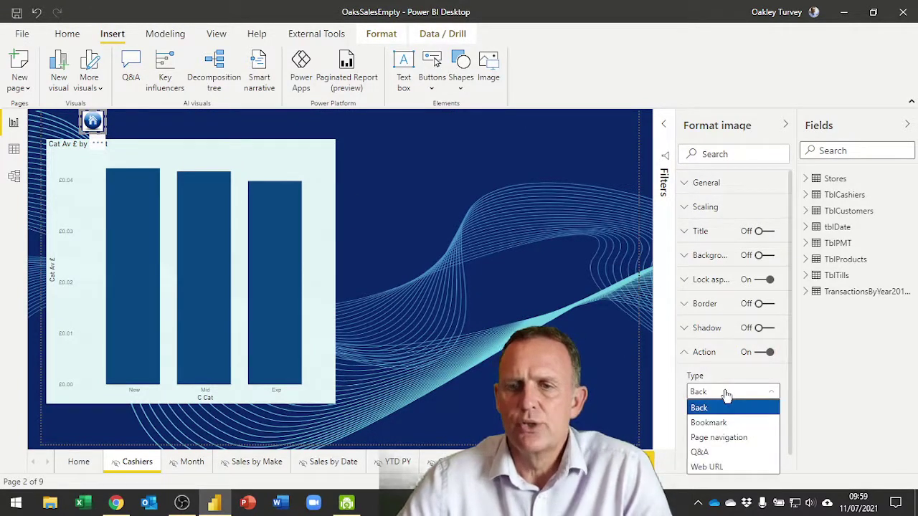
click(727, 442)
click(727, 435)
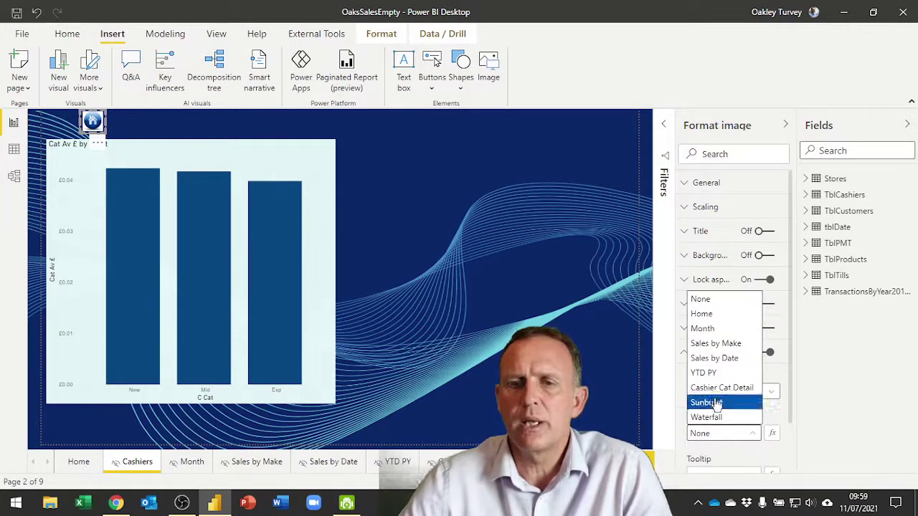
click(701, 316)
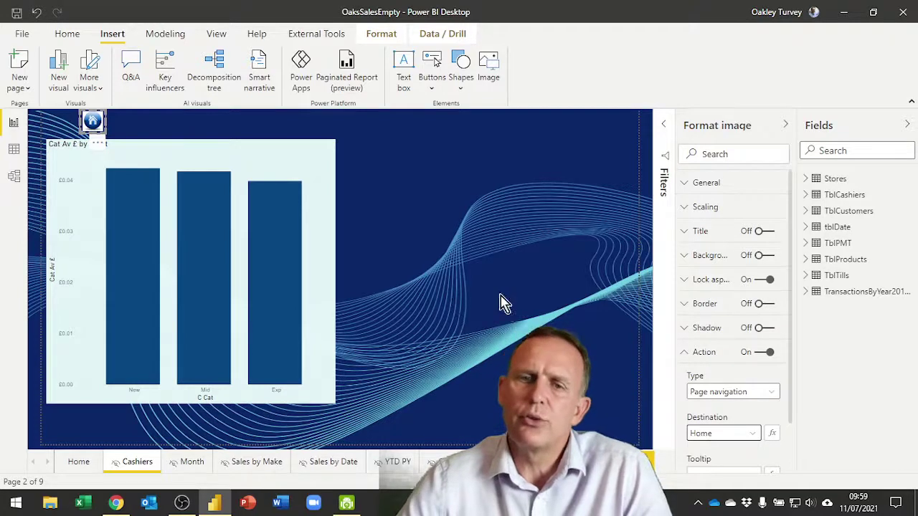
click(521, 294)
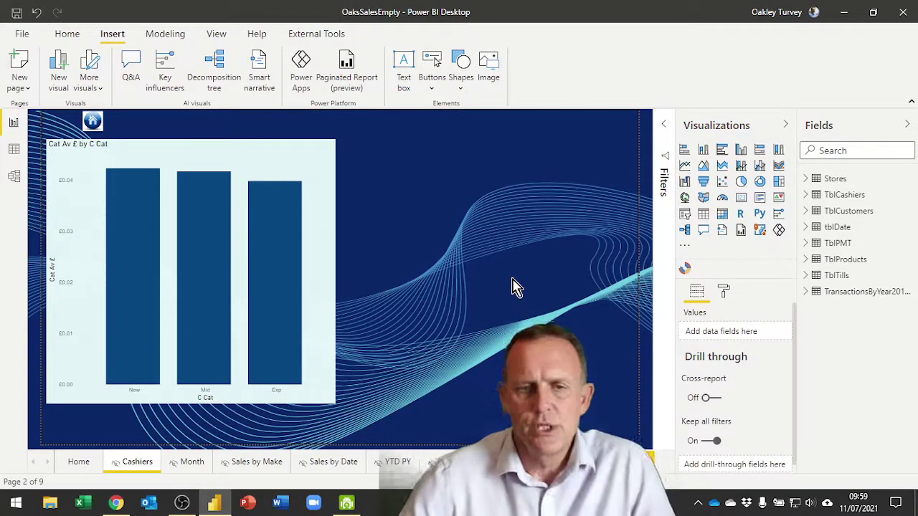
View the Home page, return to Cashiers and test the house image's link
click(79, 463)
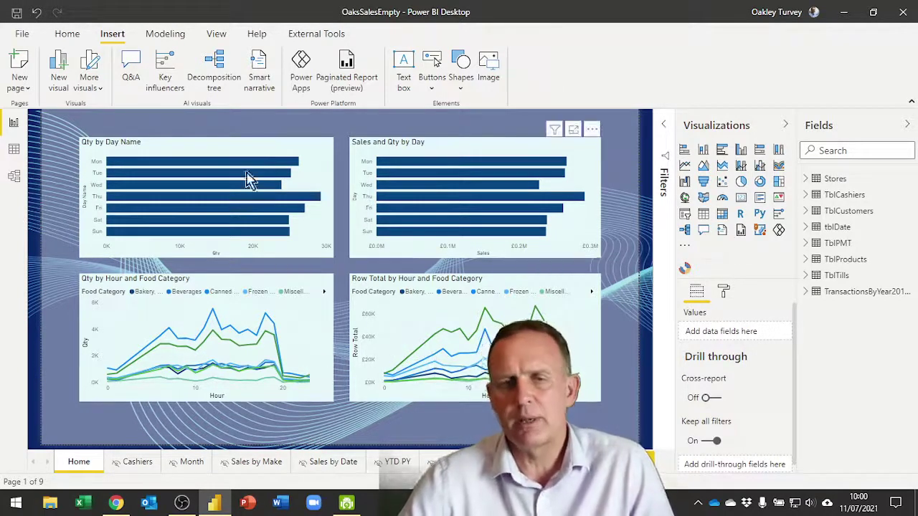
click(135, 465)
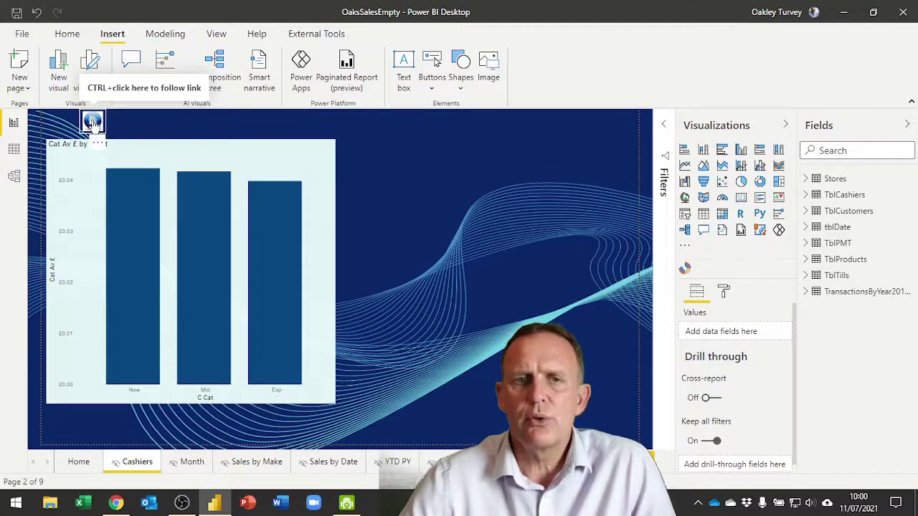
ctrl+click(93, 123)
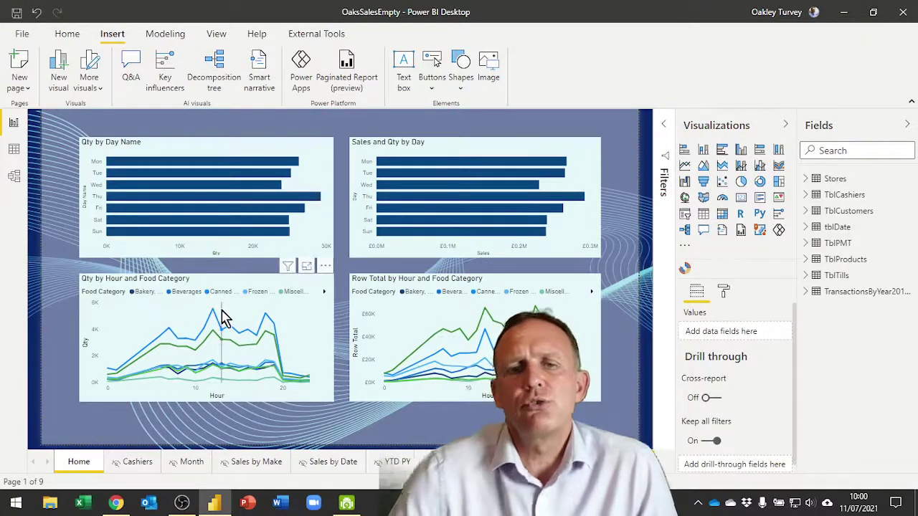
mouse_move(222, 317)
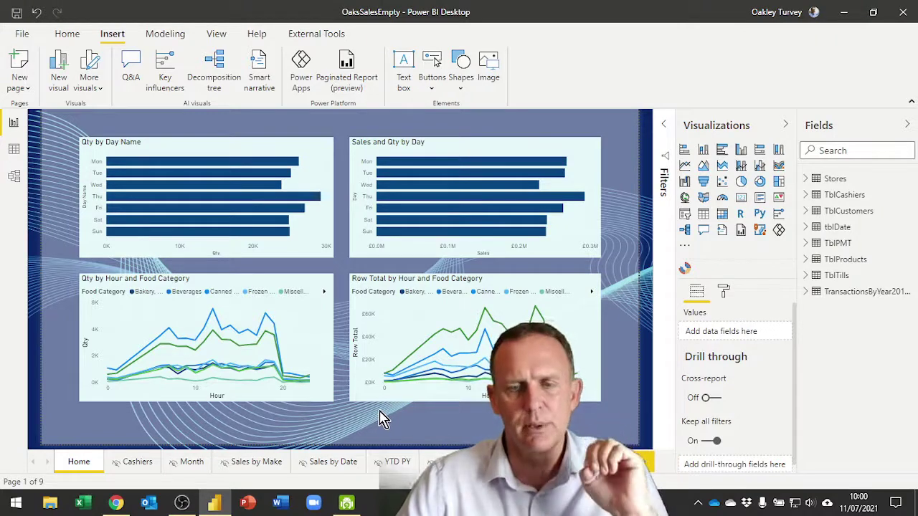
Change the action type of the house image on the Cashiers page to Bookmark
click(137, 462)
click(91, 120)
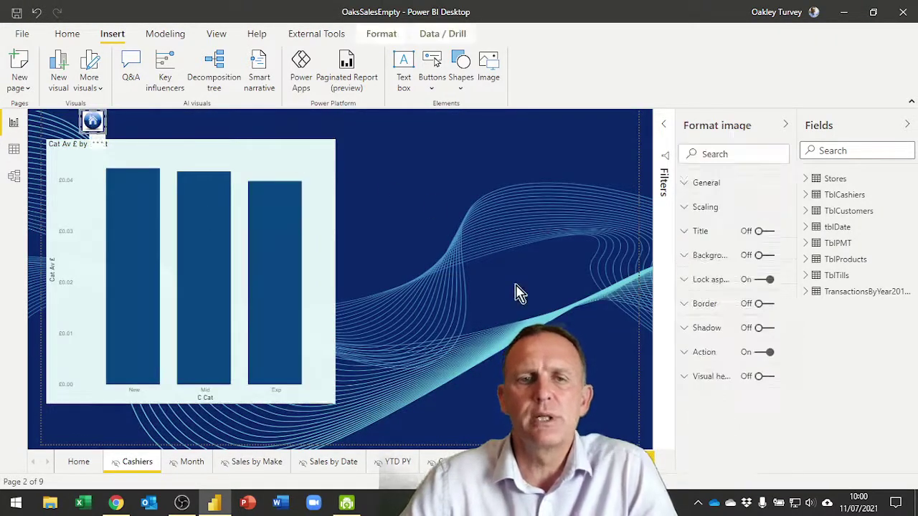
click(701, 352)
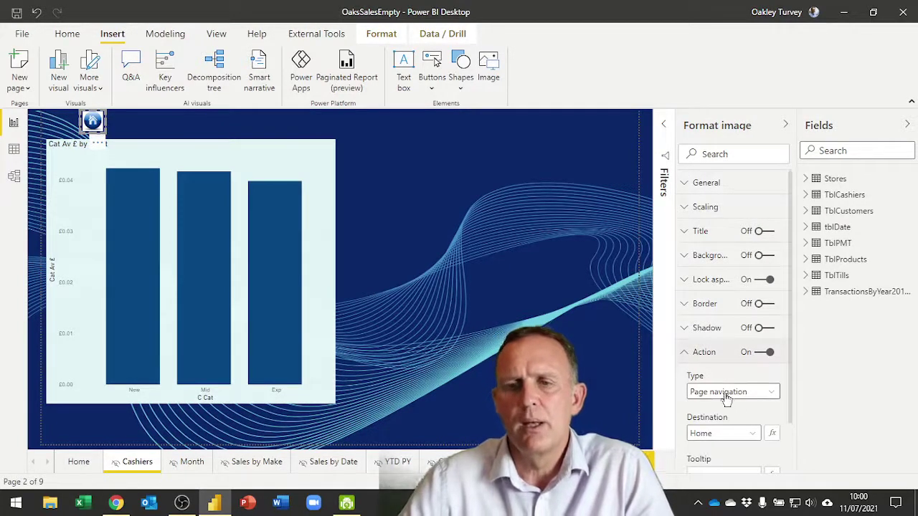
click(725, 394)
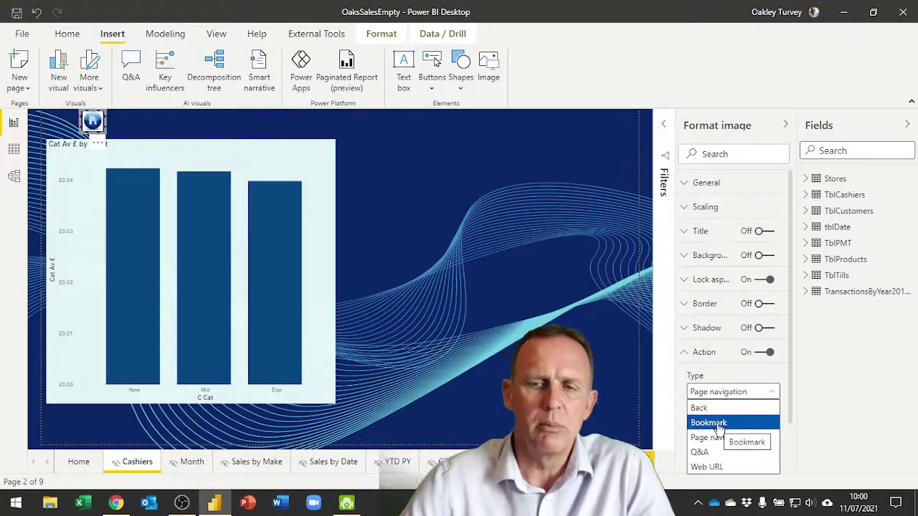
click(719, 425)
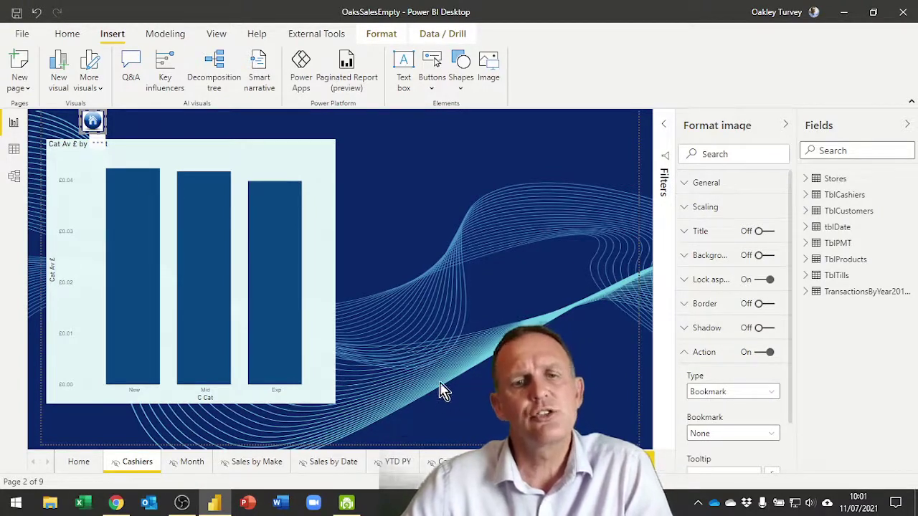
Show the Bookmarks and Selection panes for the Home page, and collapse the Visualizations and Fields panes
click(78, 461)
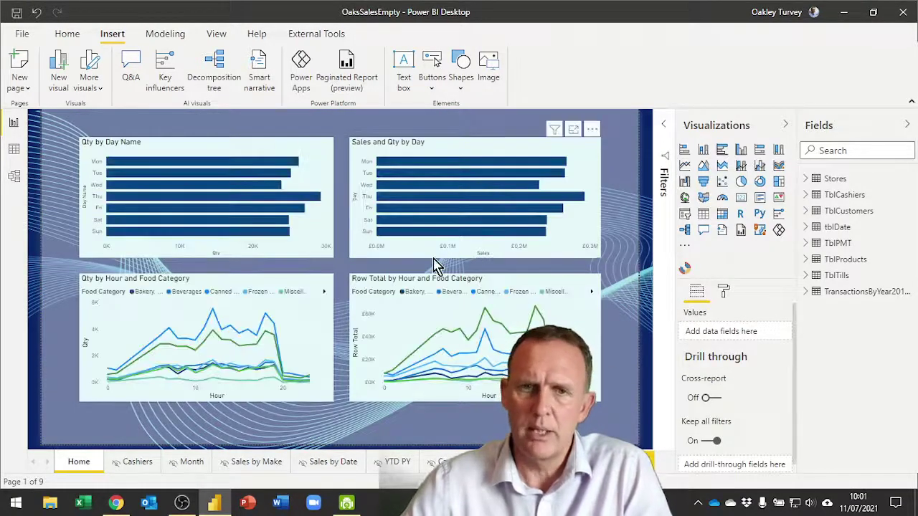
click(217, 37)
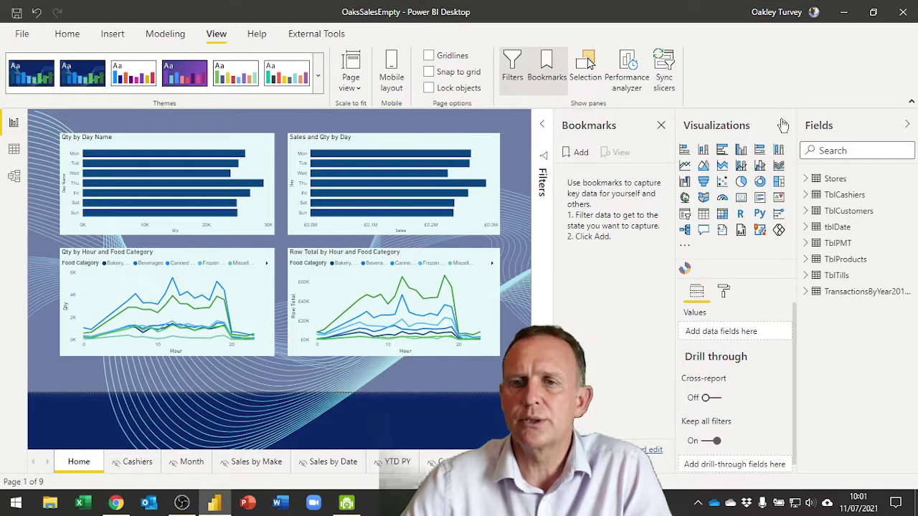
click(785, 125)
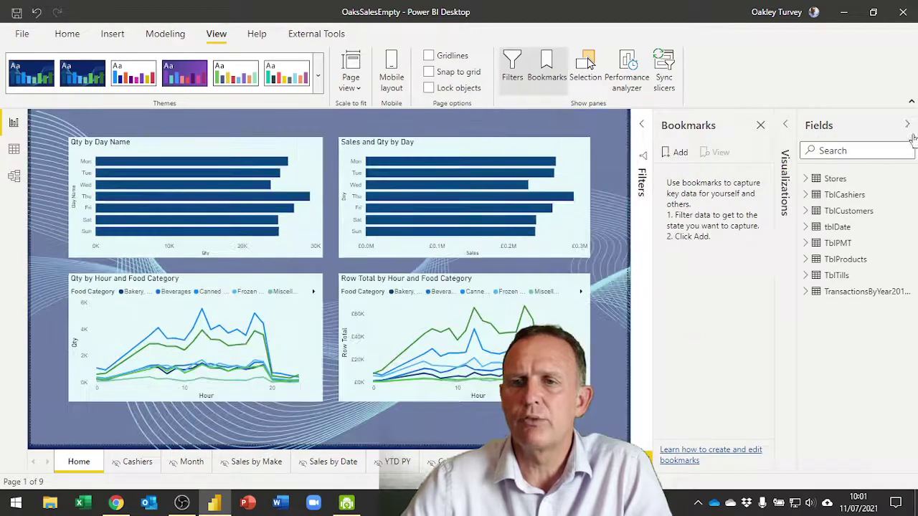
click(907, 125)
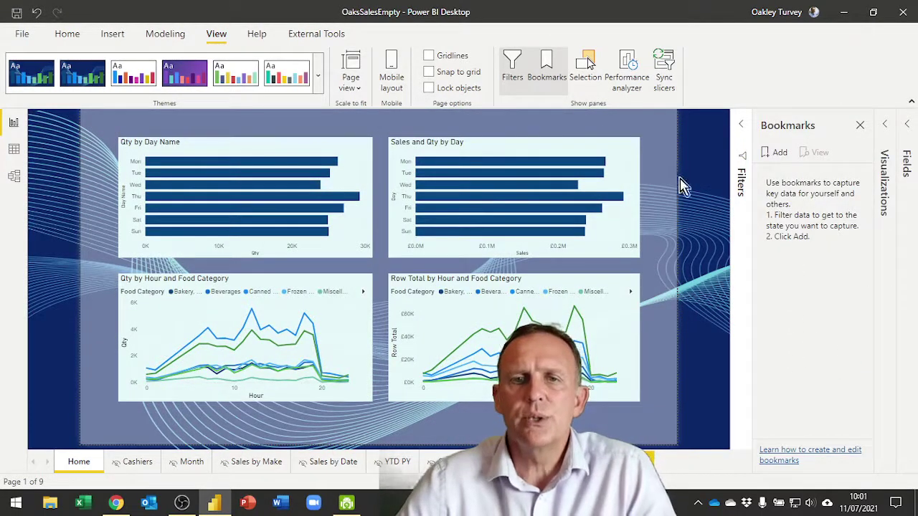
click(587, 66)
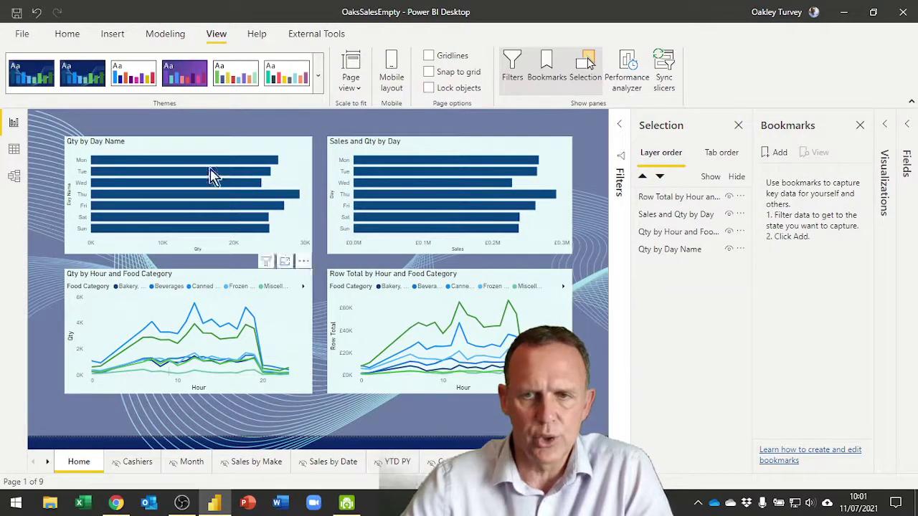
Add a bookmark of the Home page named HOME and review its options without changing them
click(769, 153)
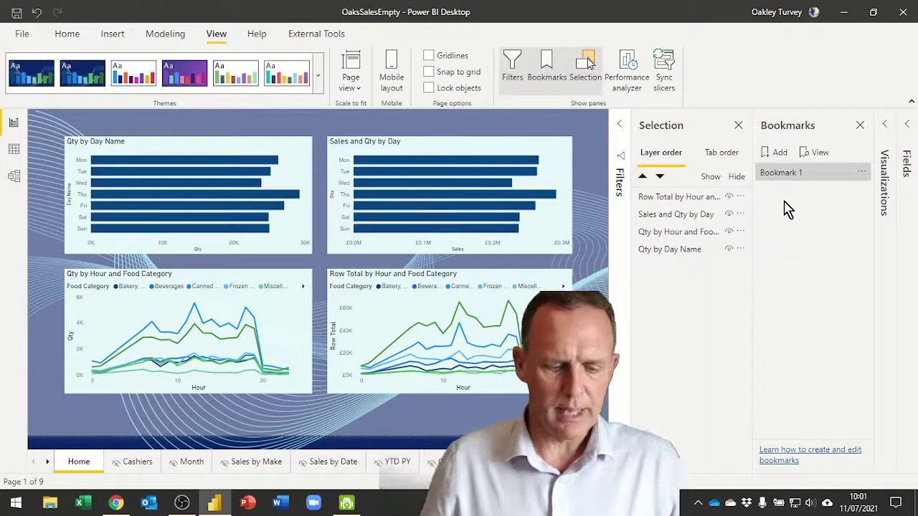
double_click(775, 174)
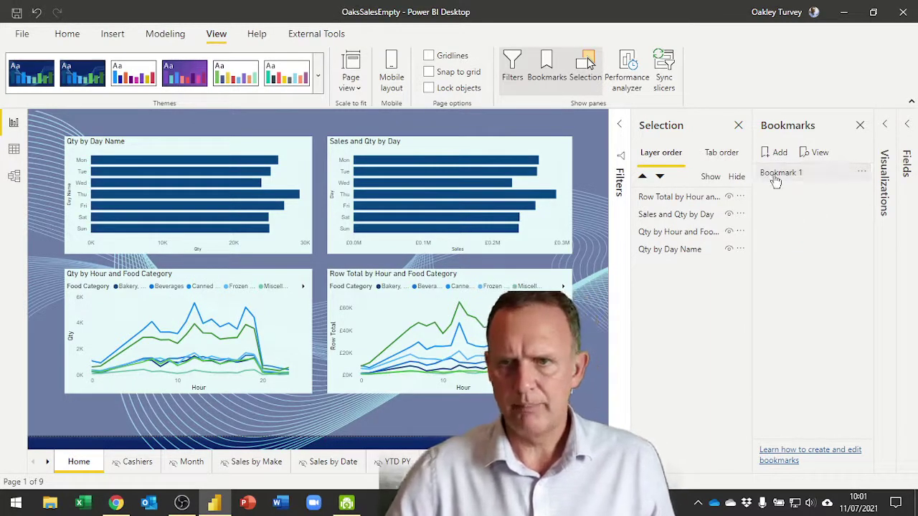
text(HOME)
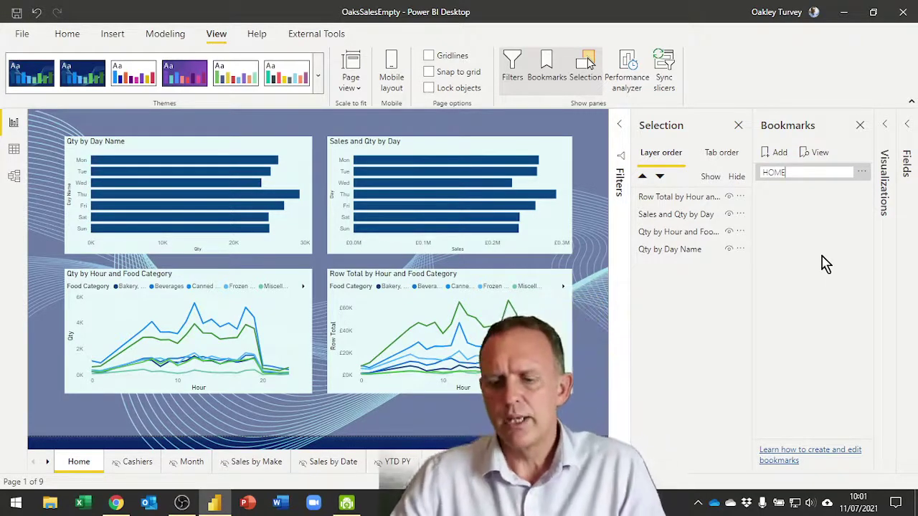
key(Return)
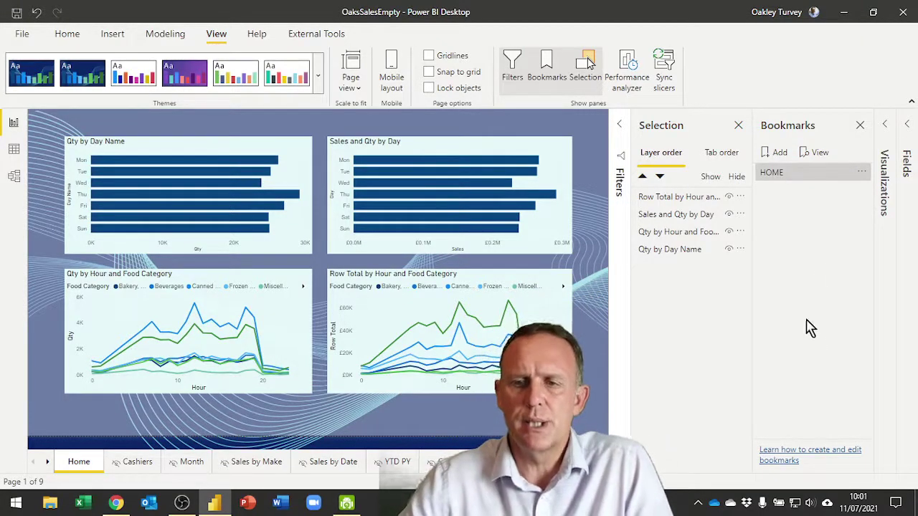
click(770, 184)
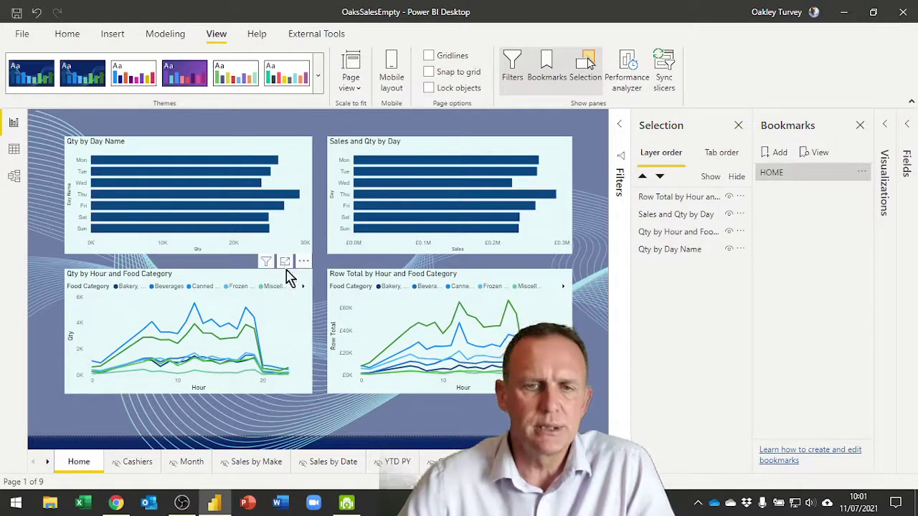
click(863, 173)
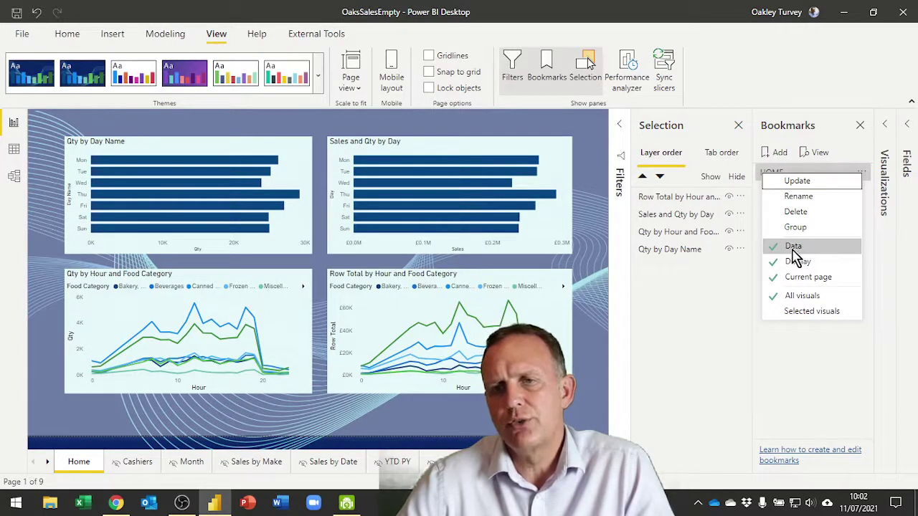
click(621, 307)
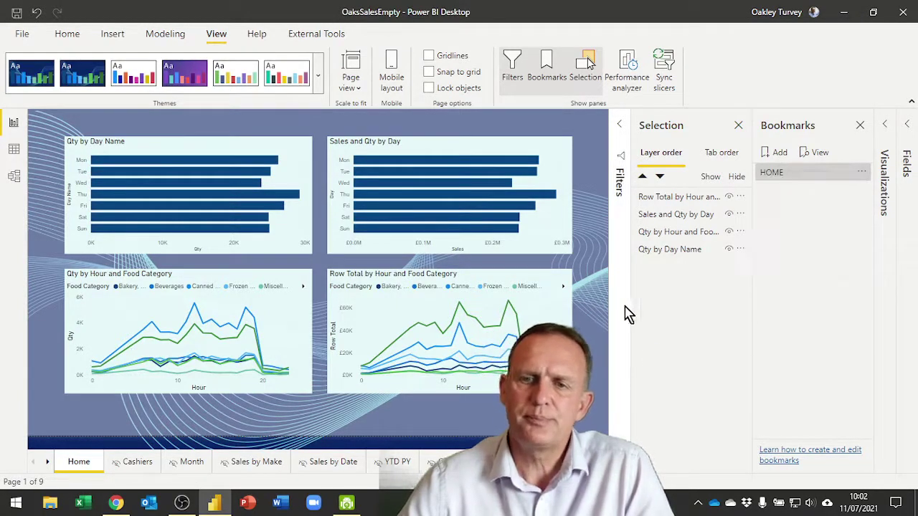
Assign the HOME bookmark to the house image's action on the Cashiers page and test the link
click(137, 463)
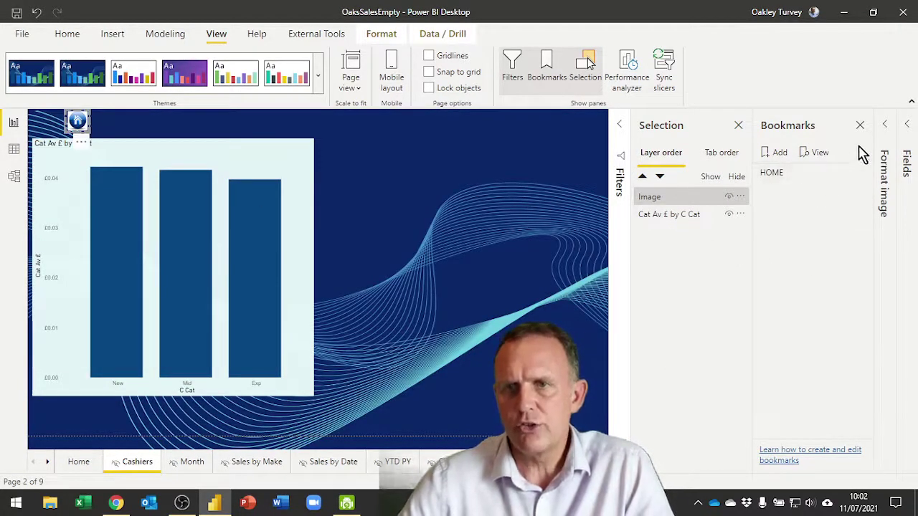
click(878, 300)
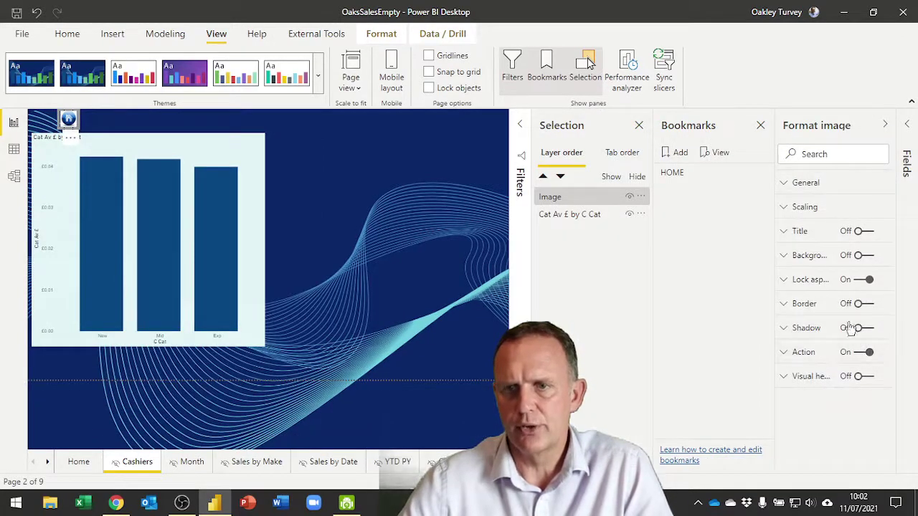
click(799, 357)
click(817, 434)
click(812, 465)
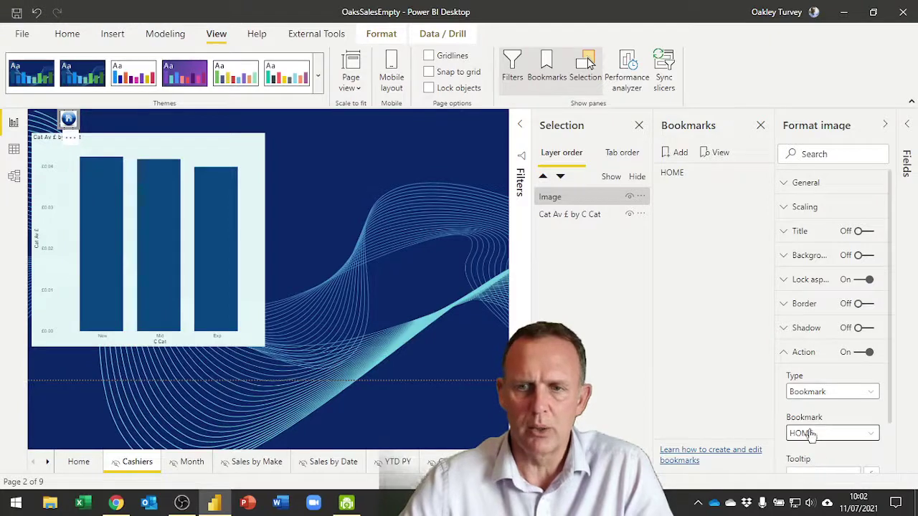
click(334, 269)
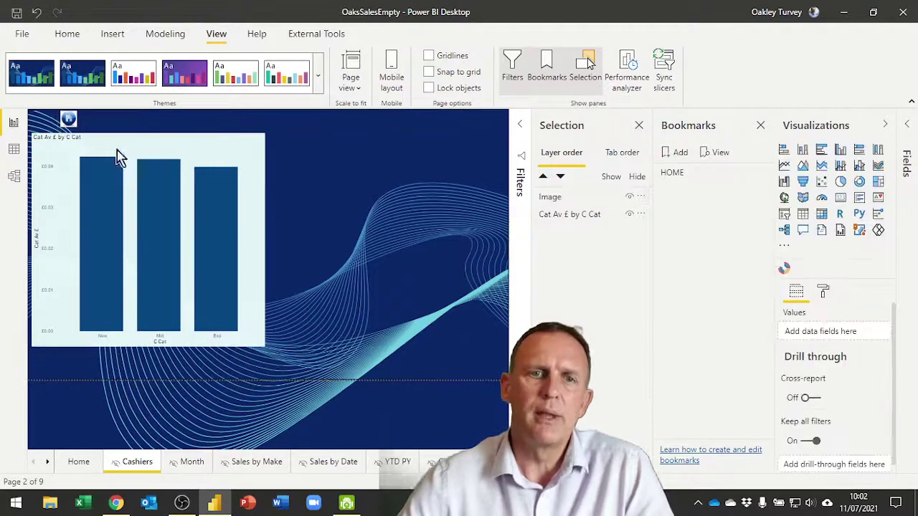
ctrl+click(71, 120)
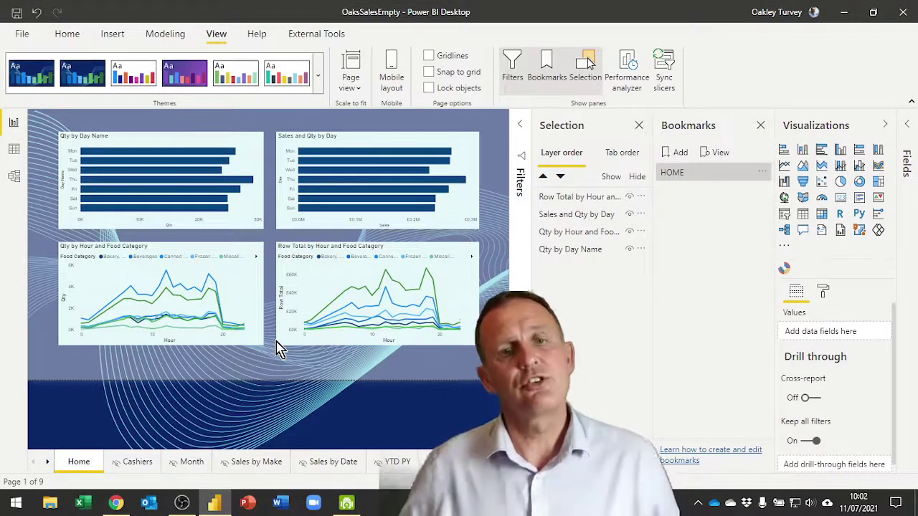
Add an Information button to the Cashiers page, shrink it to icon size and place it just above the empty area beside the chart
click(138, 466)
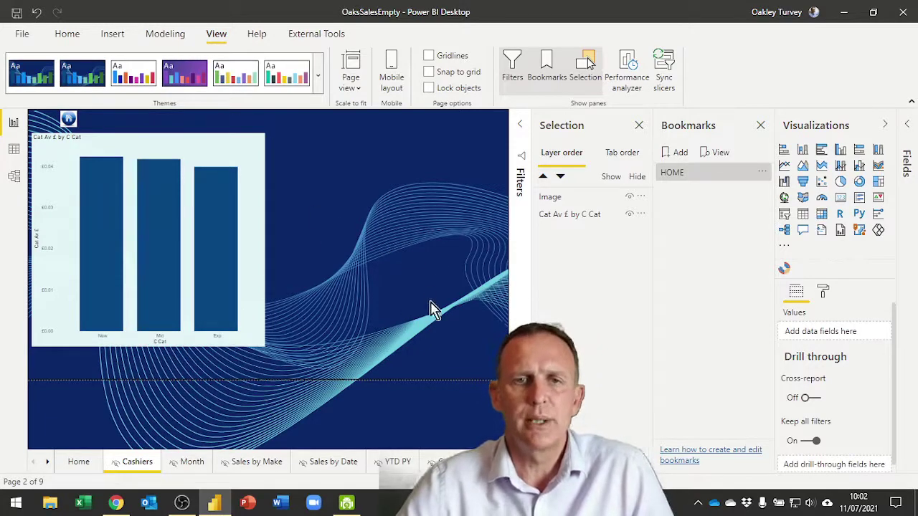
click(112, 34)
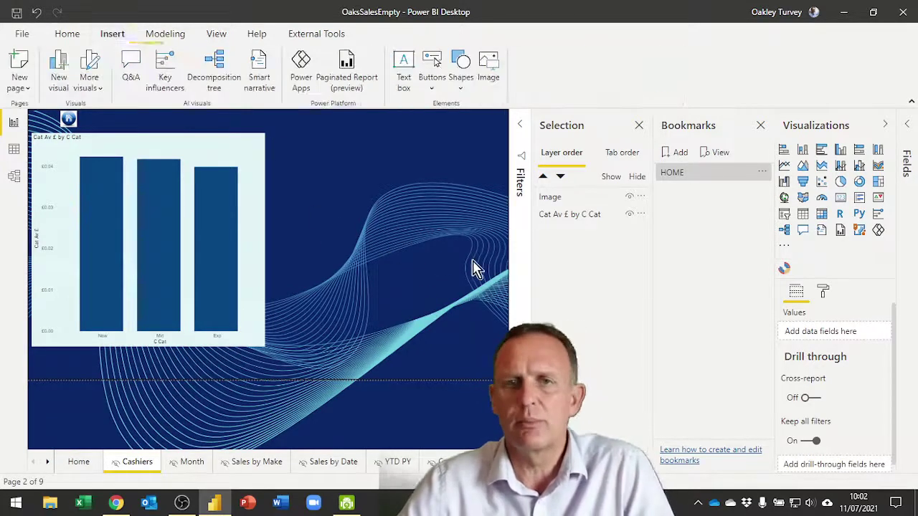
click(434, 75)
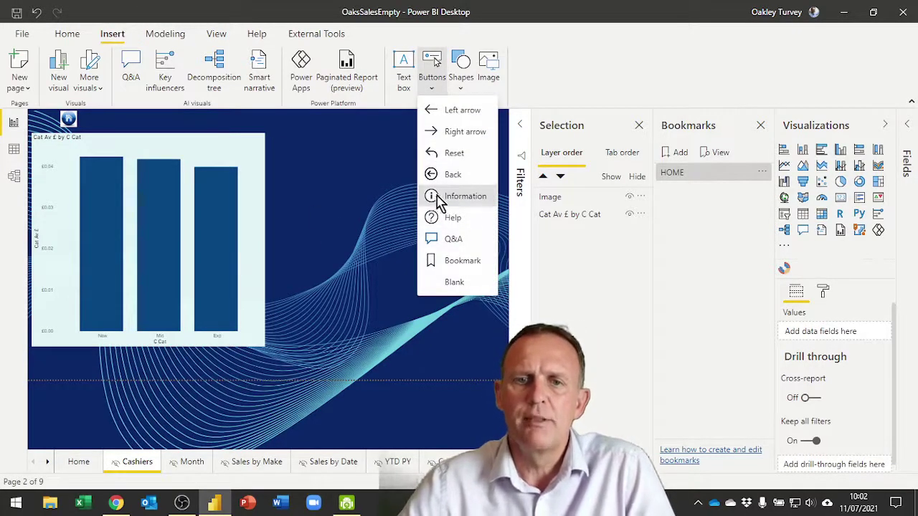
click(439, 199)
drag(41, 119, 361, 141)
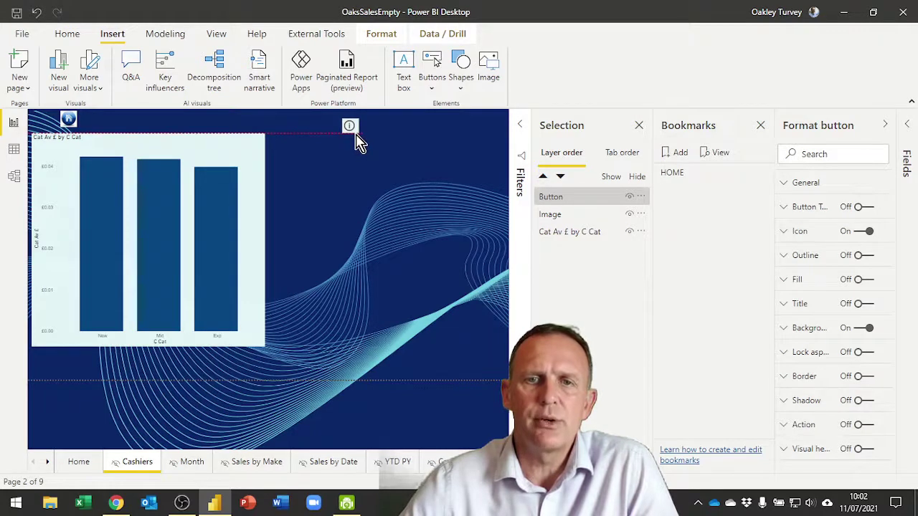
drag(350, 130, 302, 124)
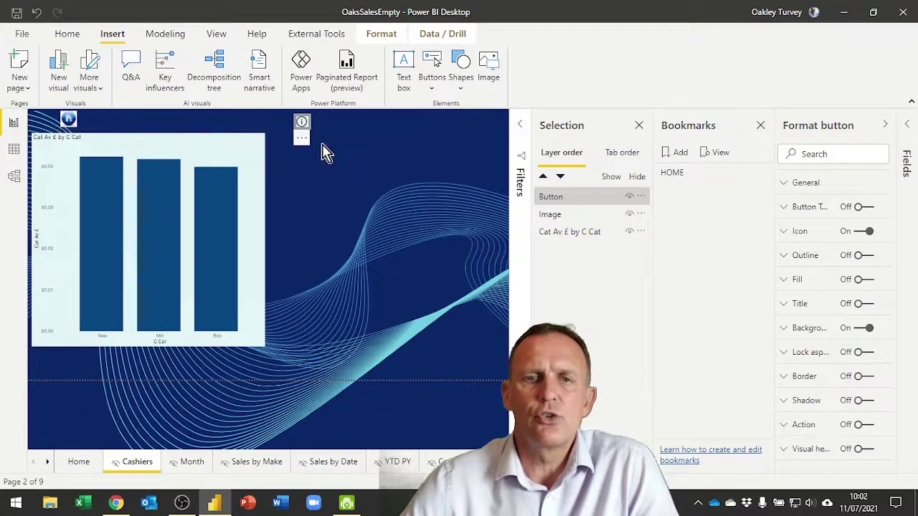
click(316, 221)
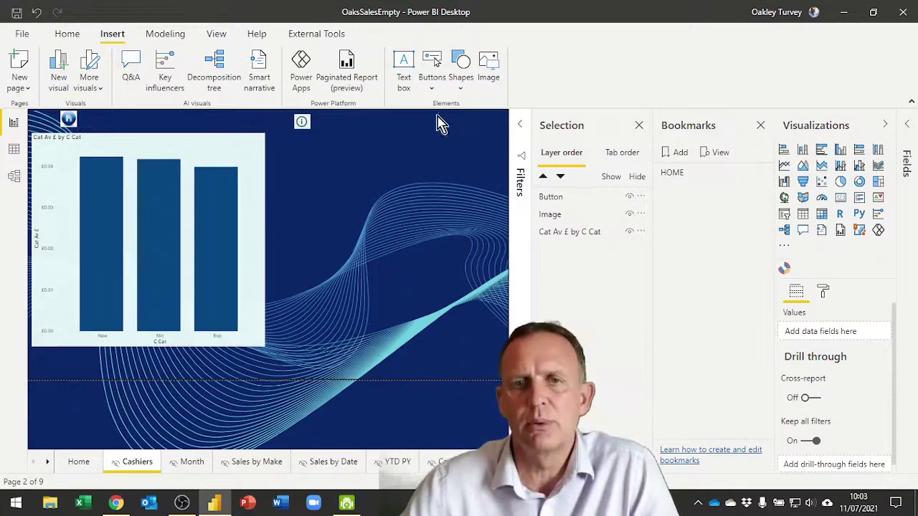
Insert a text box beside the Cashiers chart with the text "Information on use of visual"
click(404, 69)
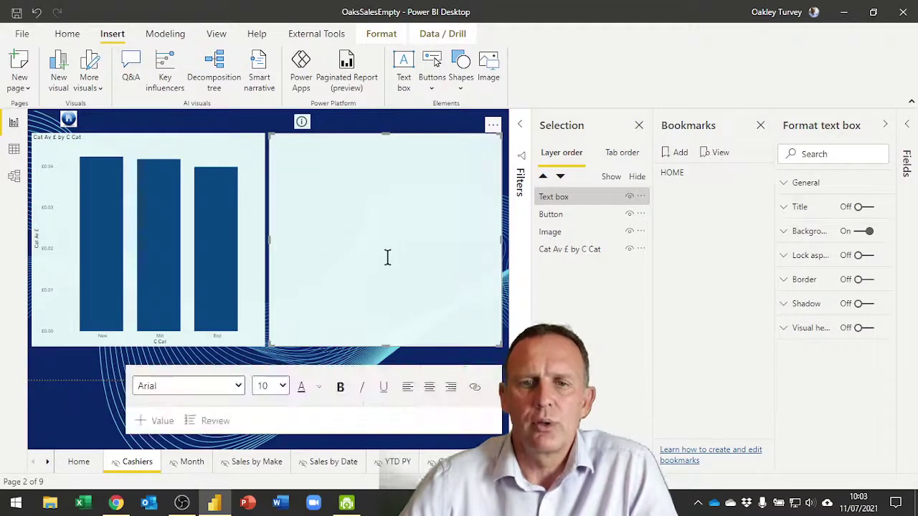
click(334, 159)
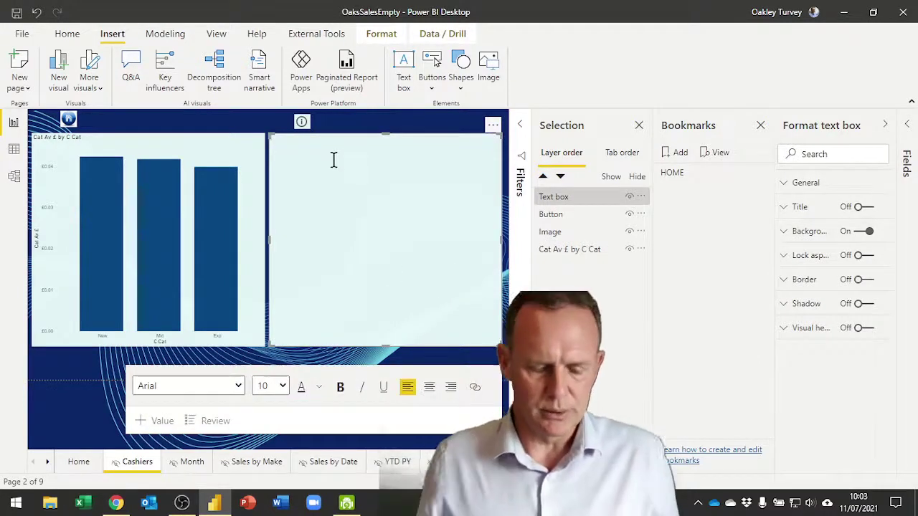
text(Notably)
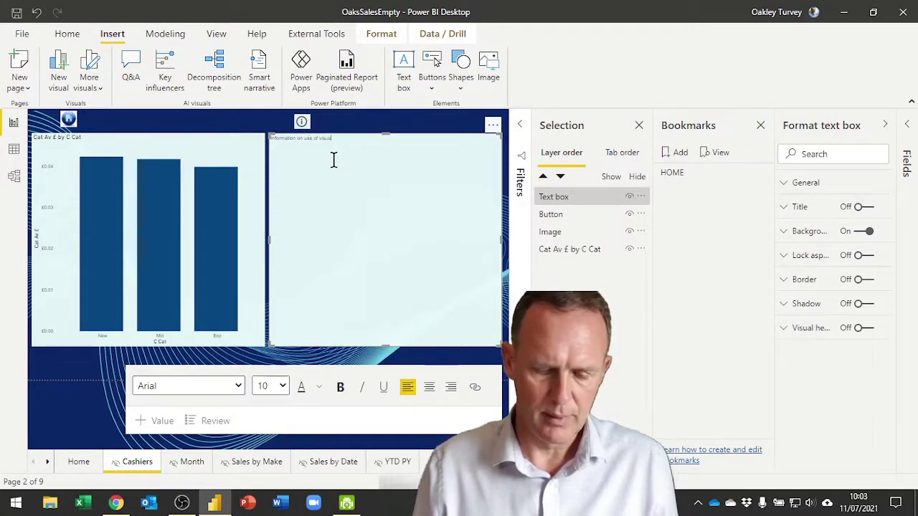
text(l)
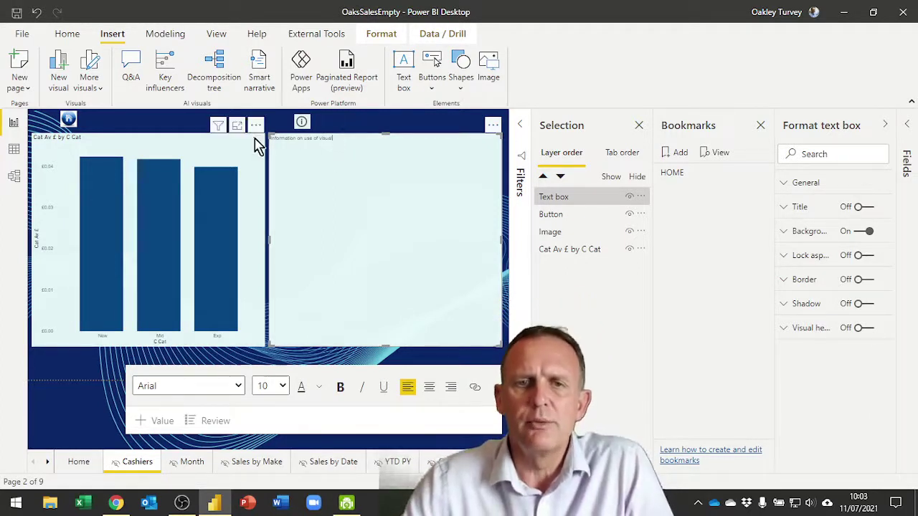
Set the information text to font size 24 and correct its opening letter to a capital I
drag(271, 141, 342, 242)
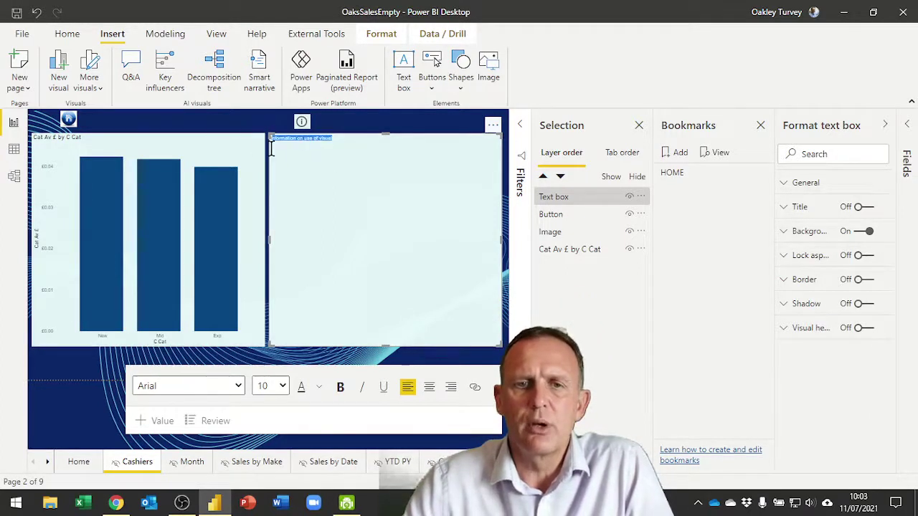
click(284, 387)
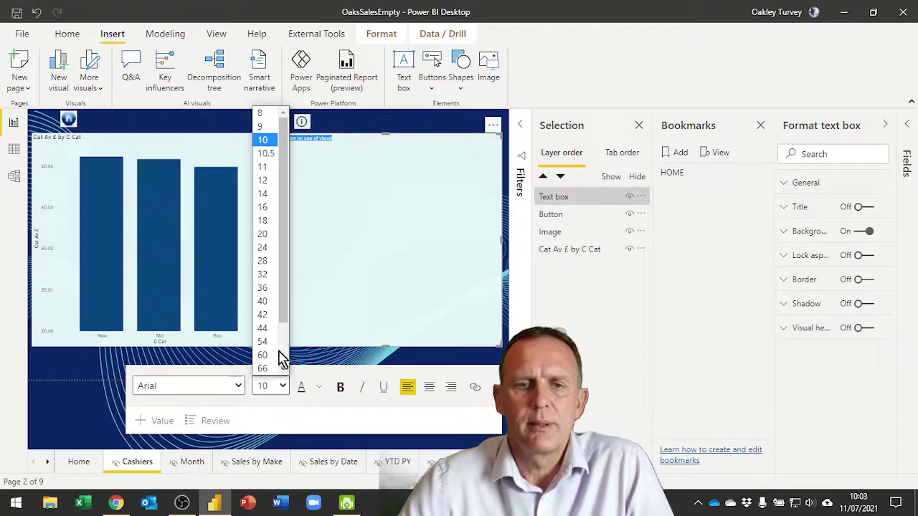
click(263, 247)
click(450, 194)
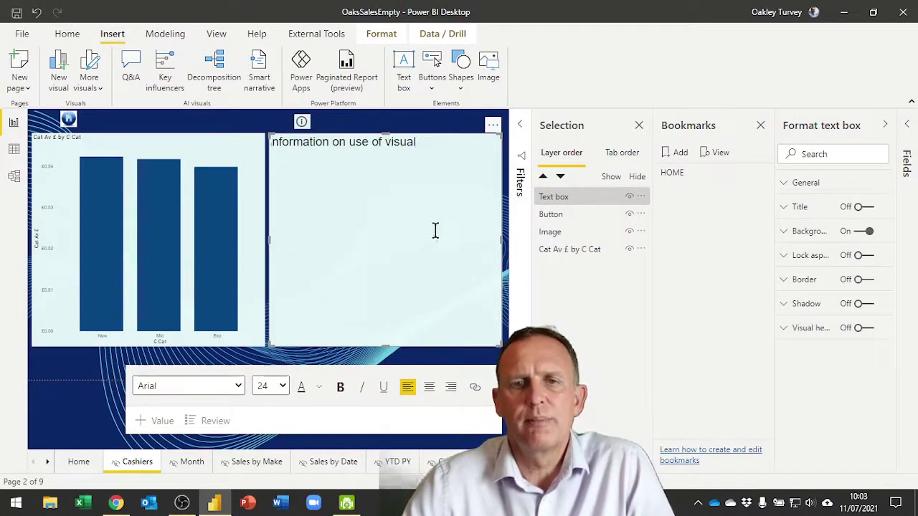
click(306, 207)
key(Delete)
text(I)
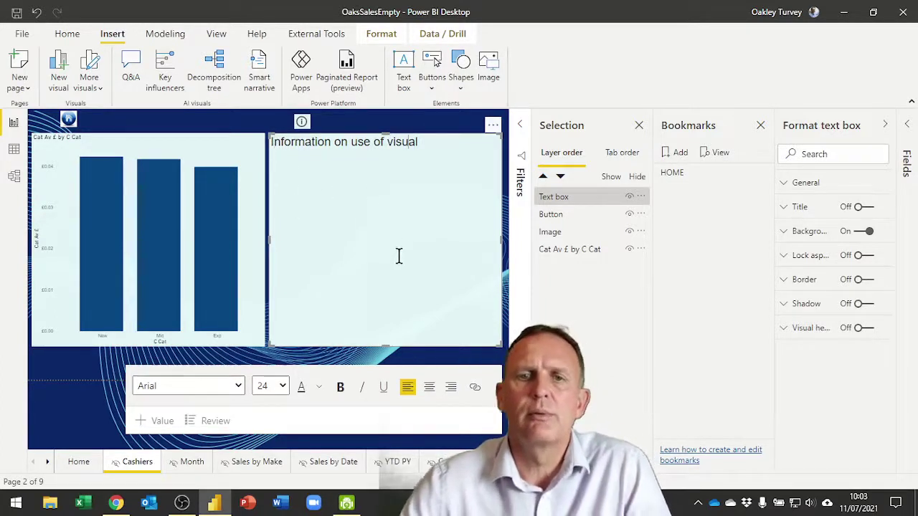
Shrink the text box to fit around its single line of text and move it directly beneath the information button
drag(481, 329, 429, 208)
drag(314, 162, 336, 168)
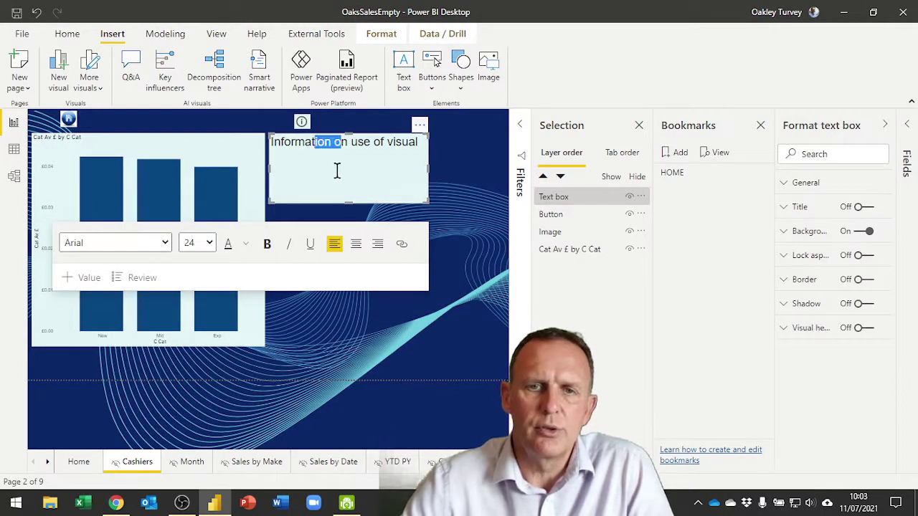
drag(331, 209, 357, 211)
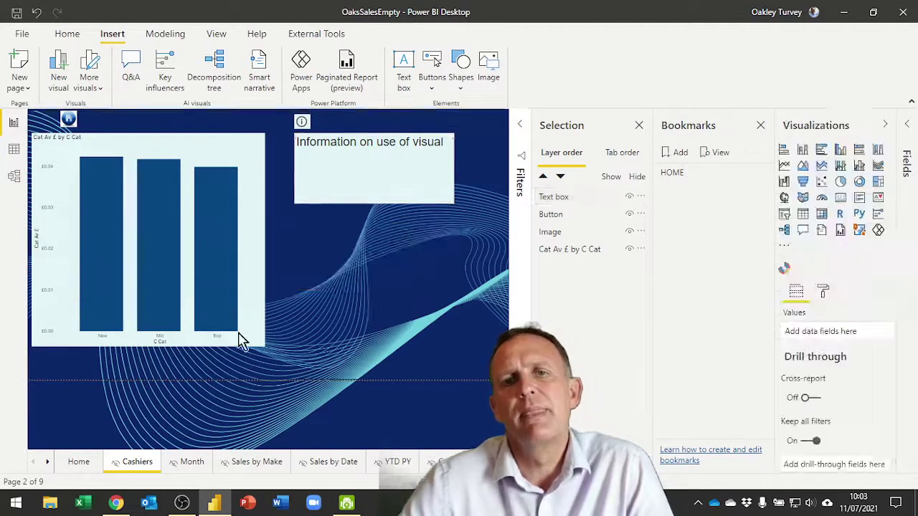
click(389, 178)
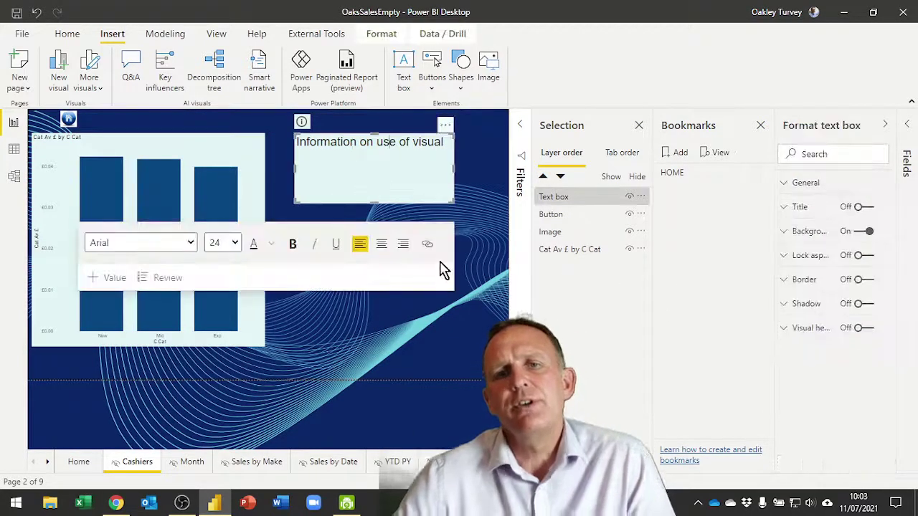
Rename the text box layer as "Info box" and open the gallery of shapes
click(556, 200)
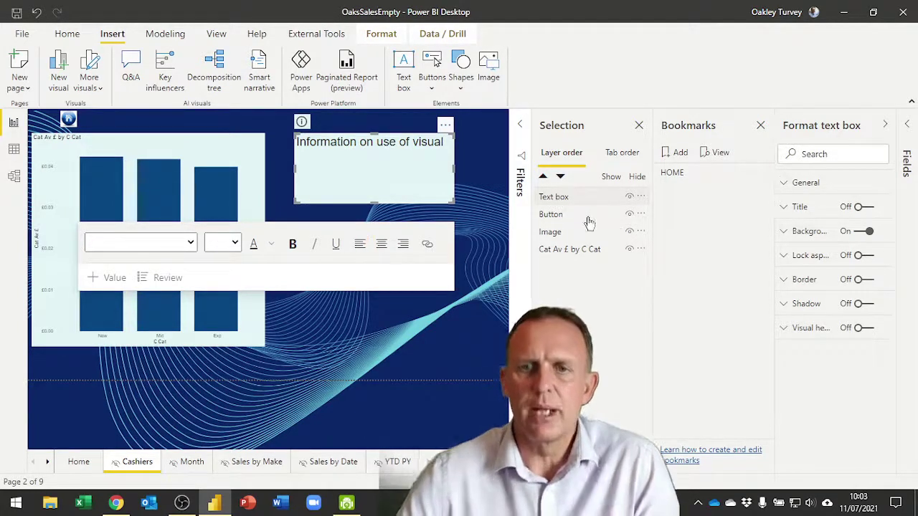
double_click(557, 198)
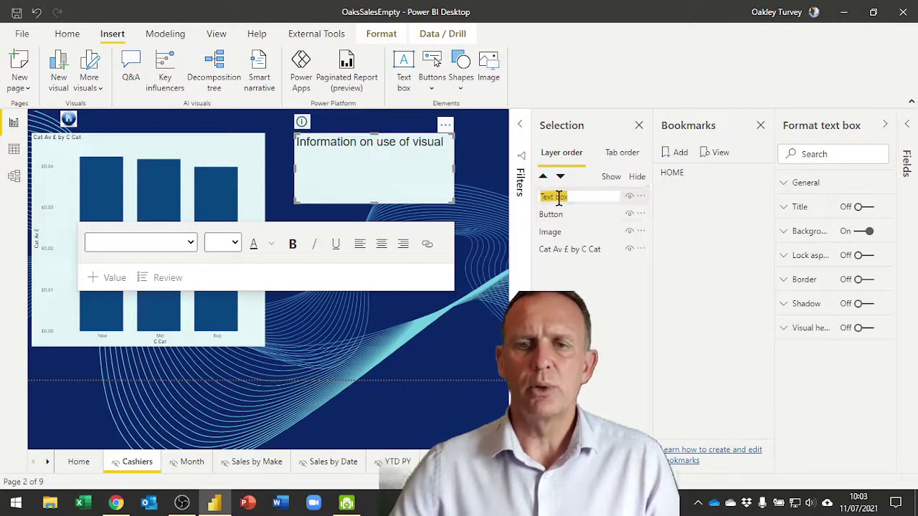
click(553, 196)
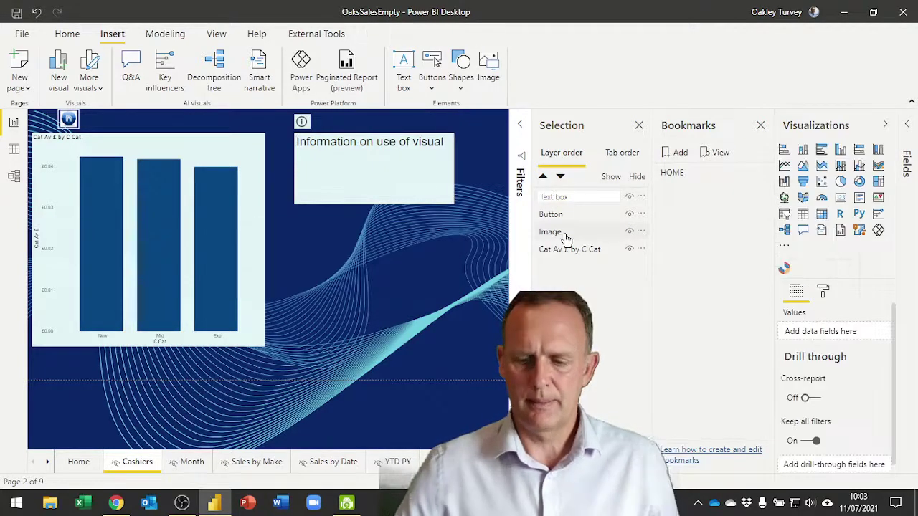
key(BackSpace)
key(BackSpace)
key(BackSpace)
key(BackSpace)
text(Info)
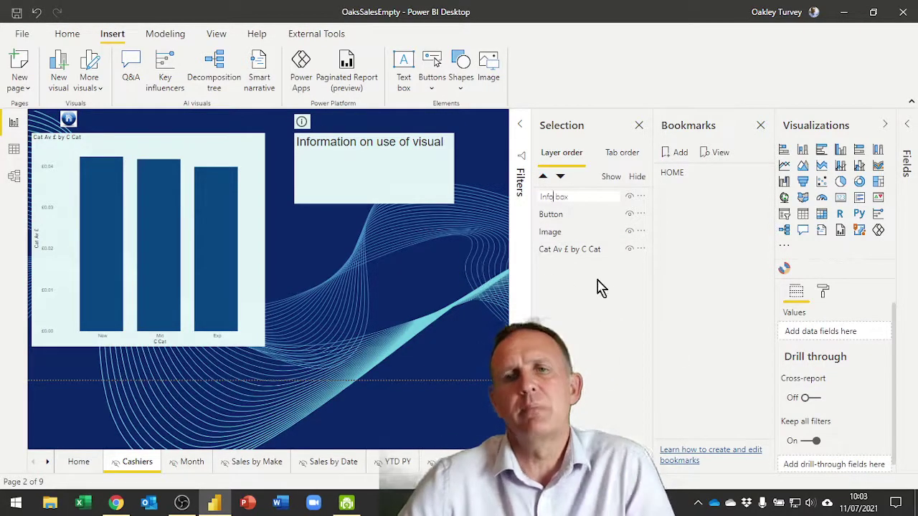
click(589, 302)
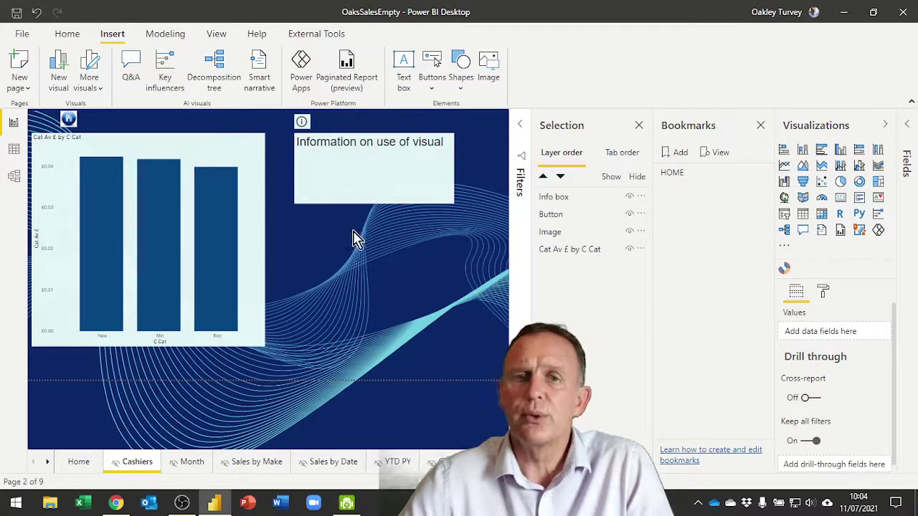
click(462, 65)
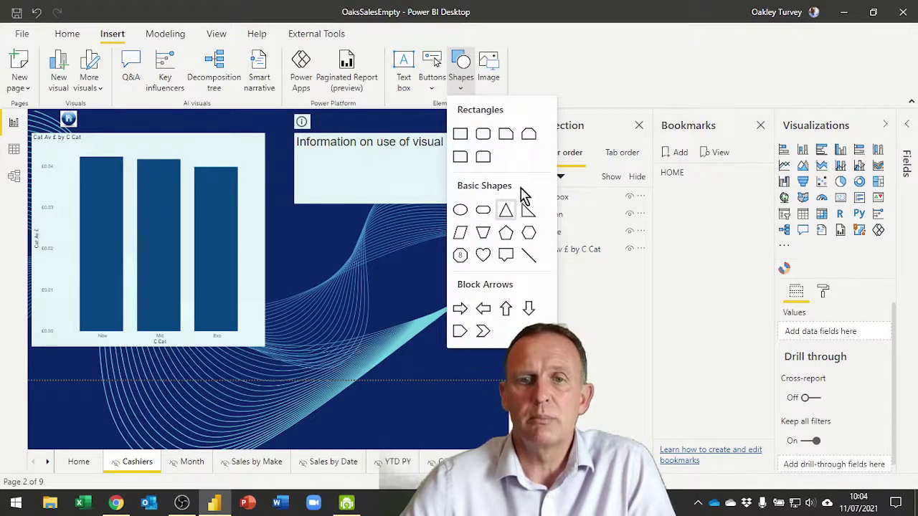
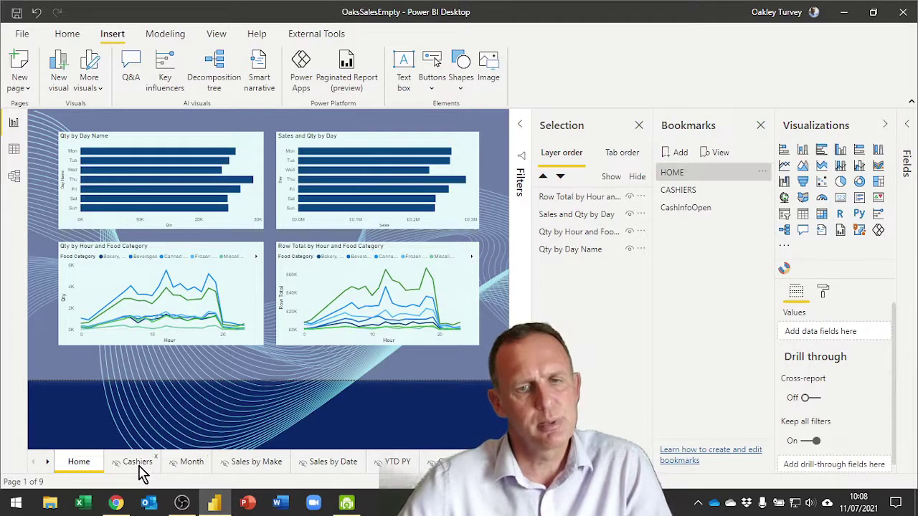
Test the CASHIERS bookmark and return to the Home page
click(679, 192)
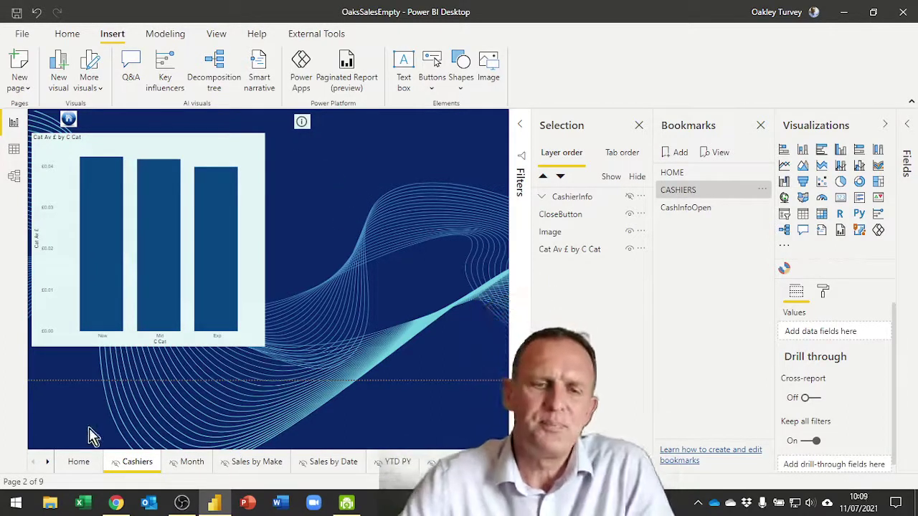
click(79, 462)
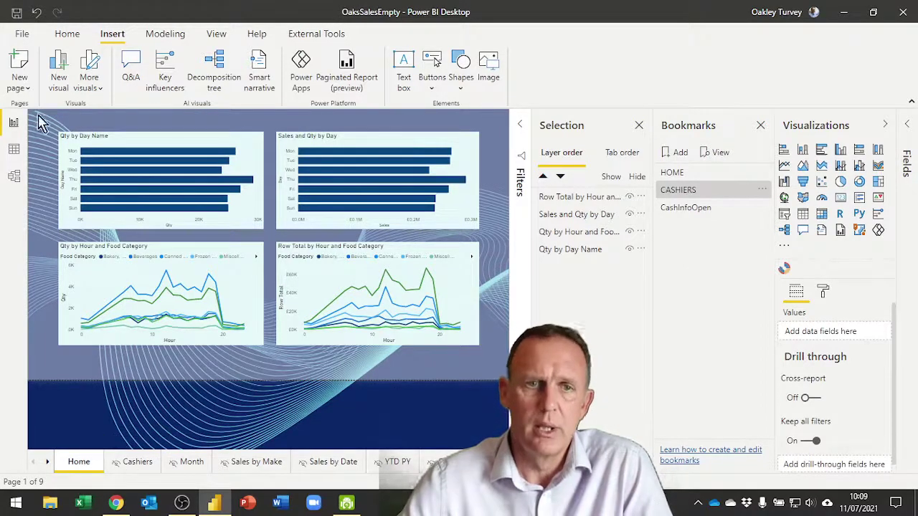
Insert a rounded rectangle on the Home page and reshape it into a narrow vertical bar spanning the page's left edge
click(459, 86)
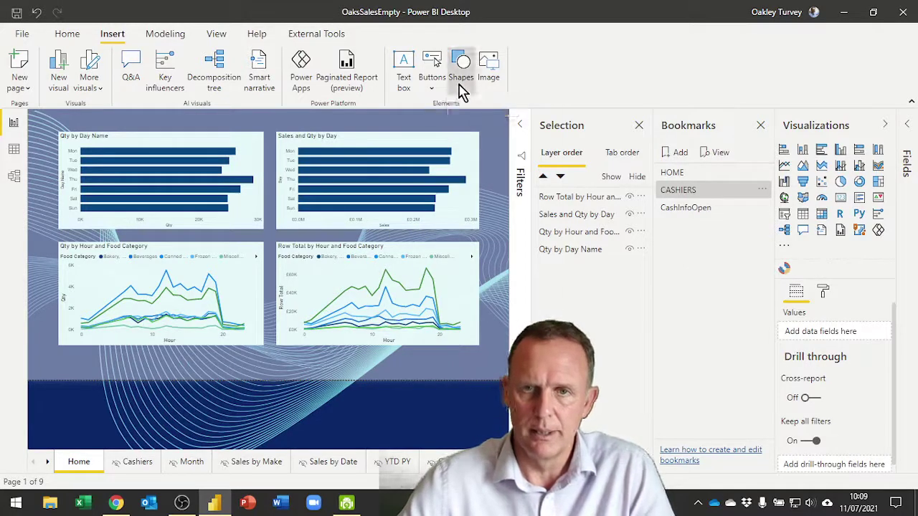
click(483, 135)
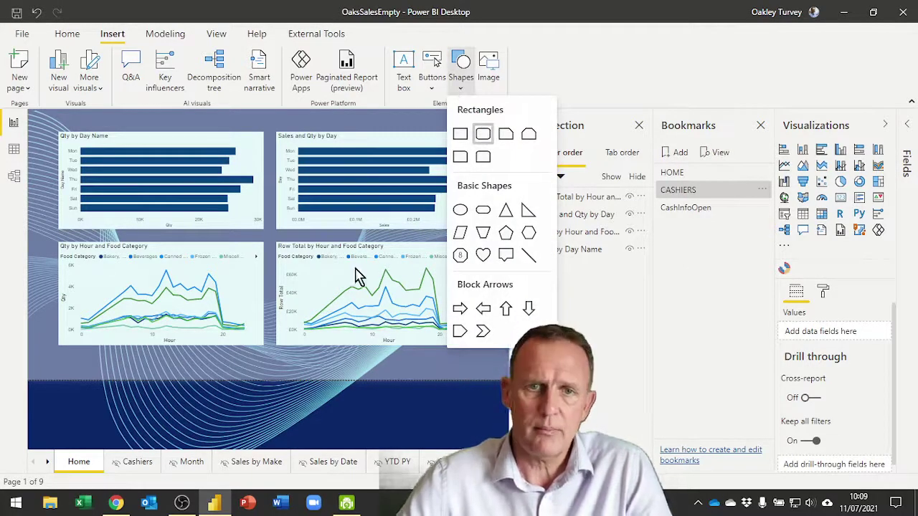
drag(138, 209, 106, 174)
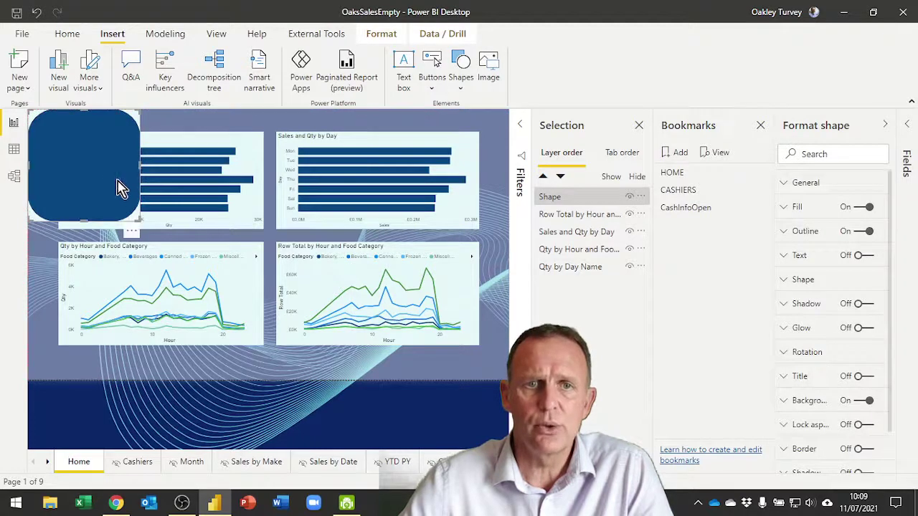
drag(139, 220, 53, 389)
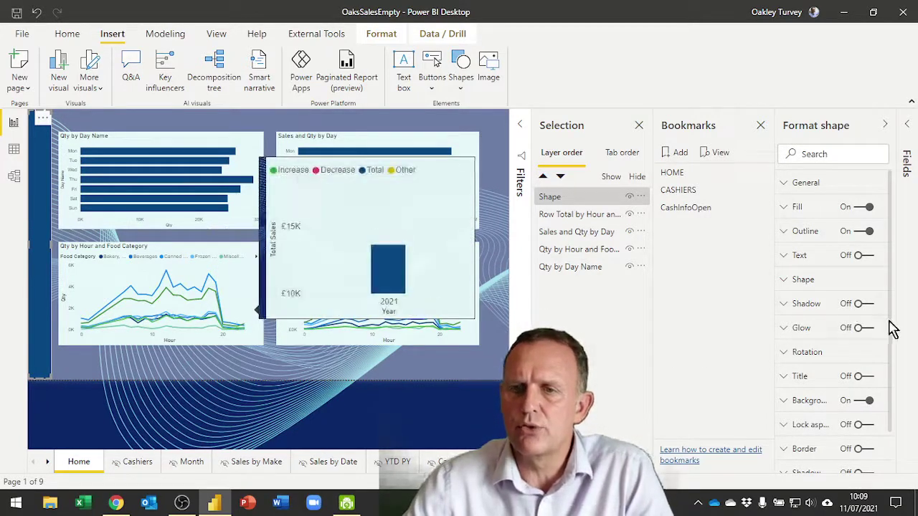
Turn on the vertical bar's shape shadow and turn off its background
click(866, 307)
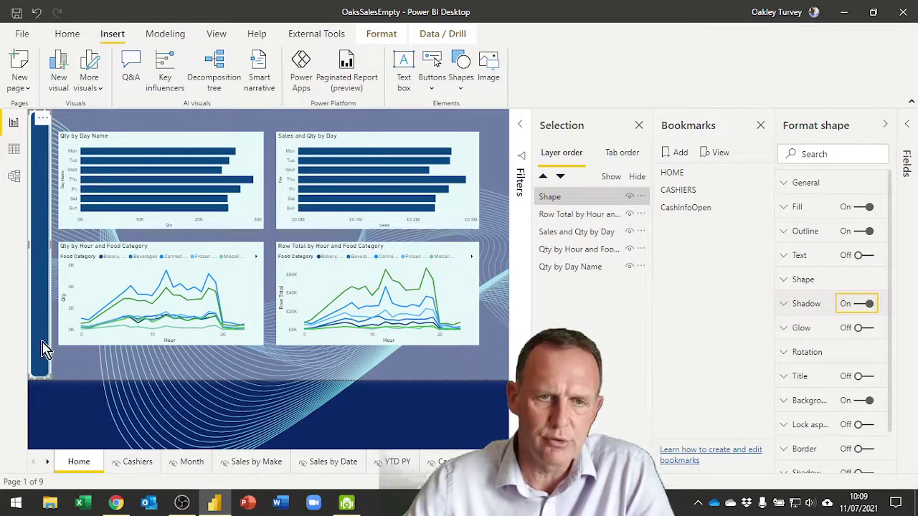
scroll(853, 260, down, 1)
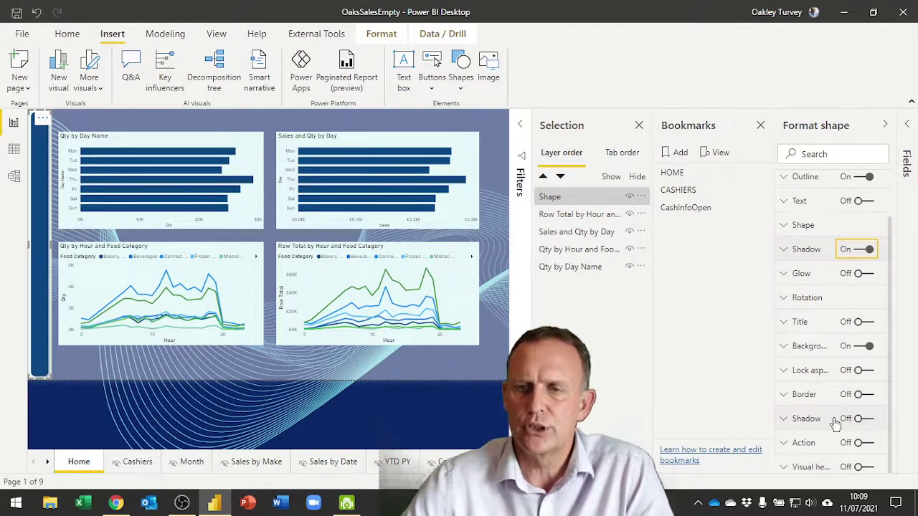
click(862, 347)
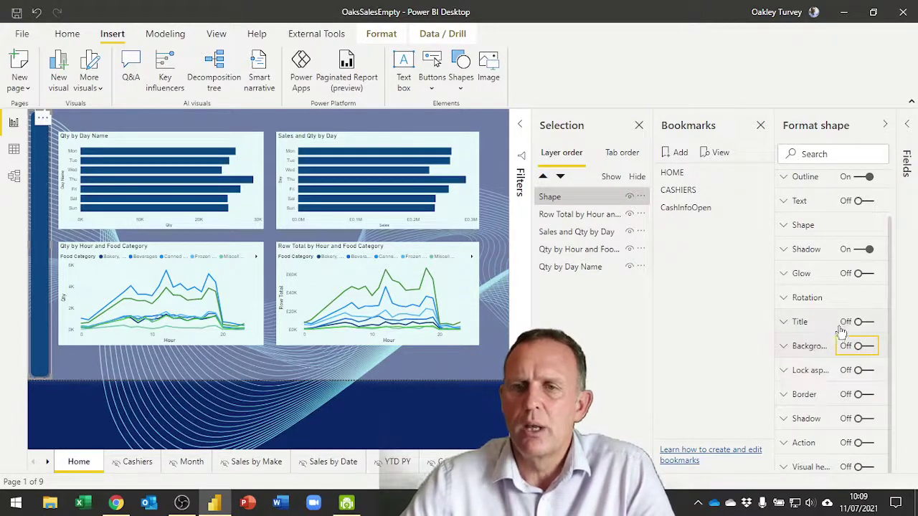
scroll(842, 334, up, 2)
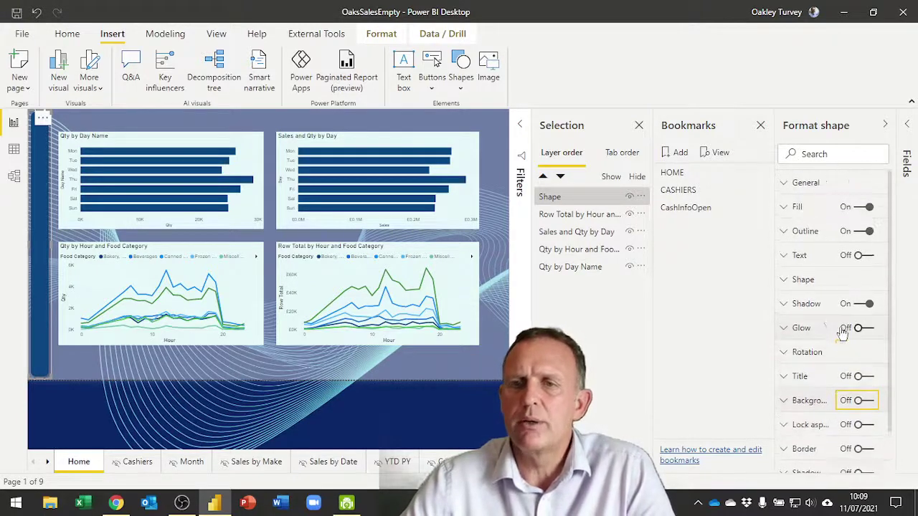
Turn on the vertical bar's text and set it to "MENU"
click(859, 255)
click(818, 295)
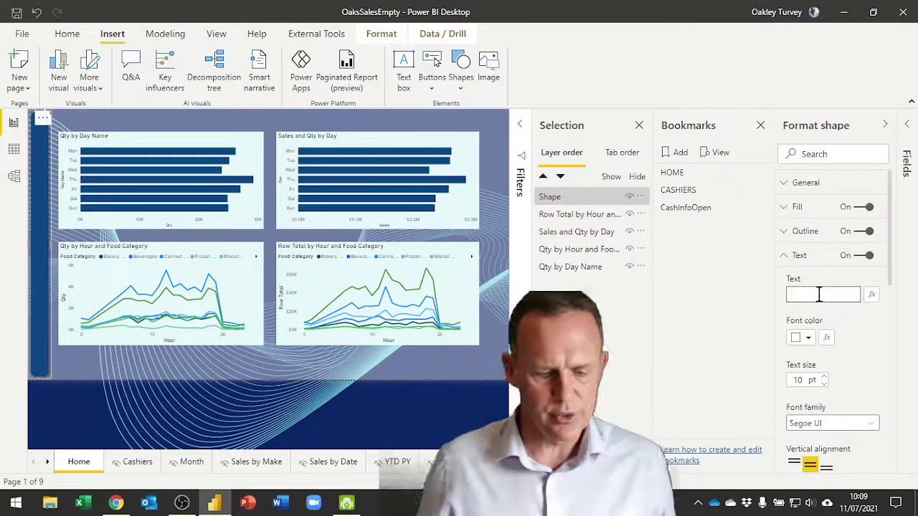
text(MENU)
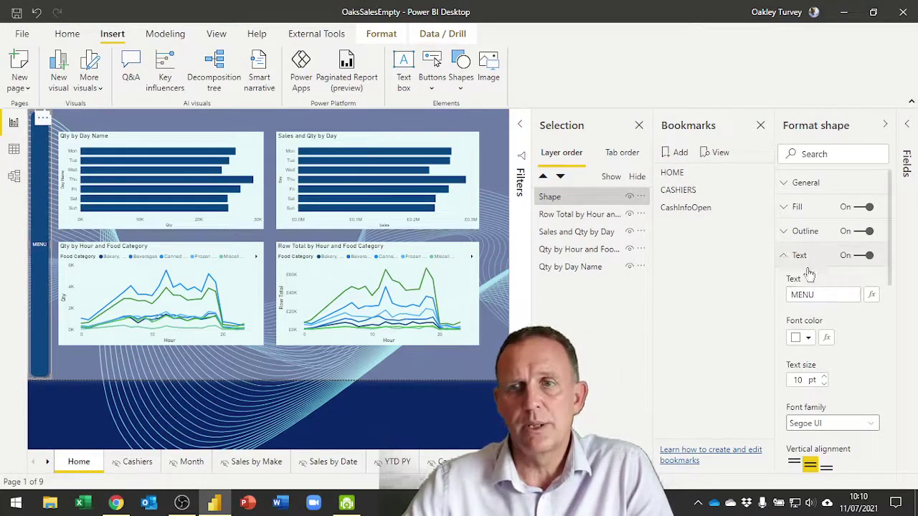
click(784, 255)
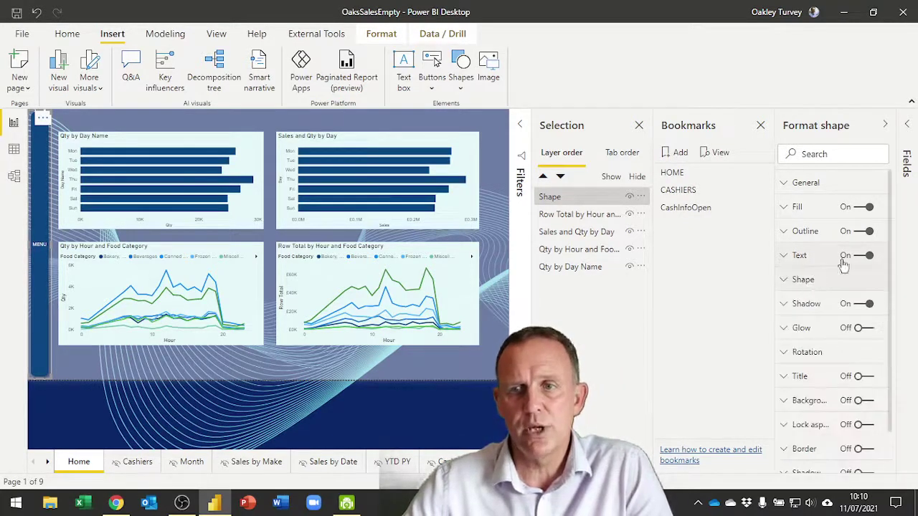
Rotate the vertical bar's text to 270° and set its text size to 15 pt
click(785, 354)
scroll(792, 352, down, 3)
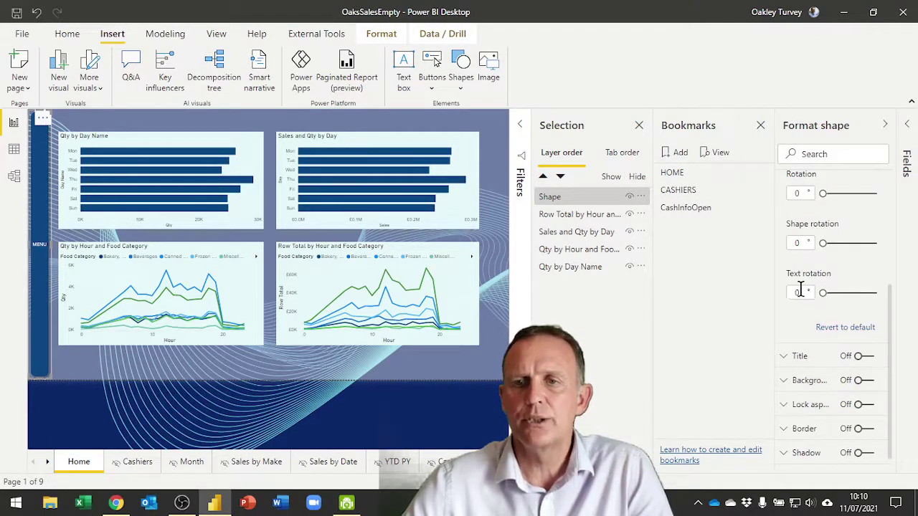
drag(791, 287, 783, 279)
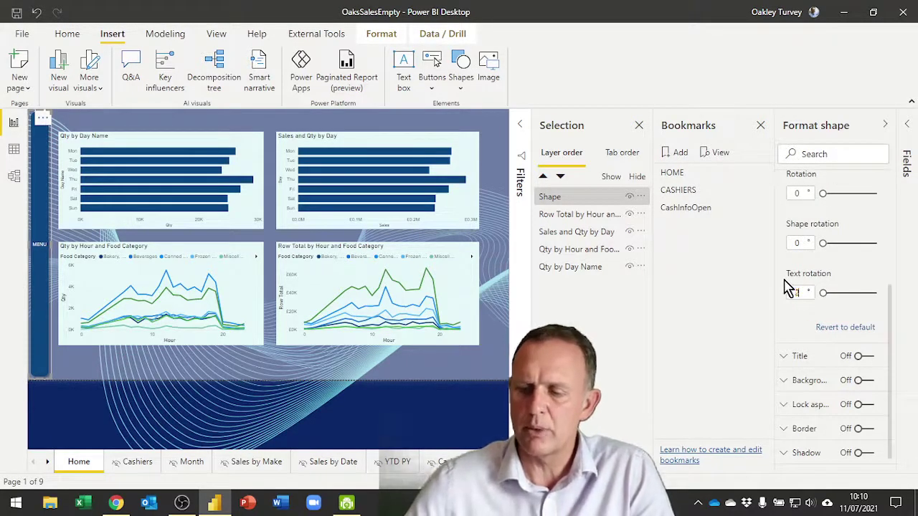
text(270)
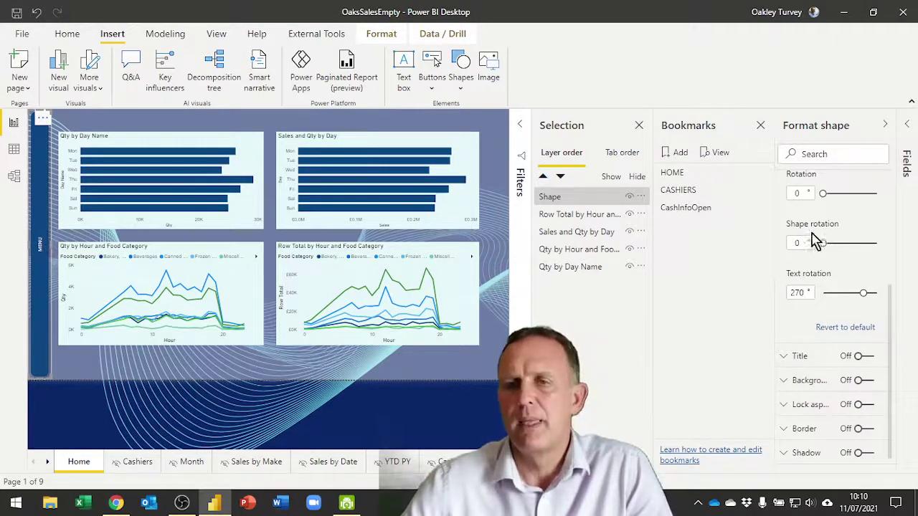
scroll(820, 235, up, 1)
click(789, 218)
scroll(816, 255, up, 1)
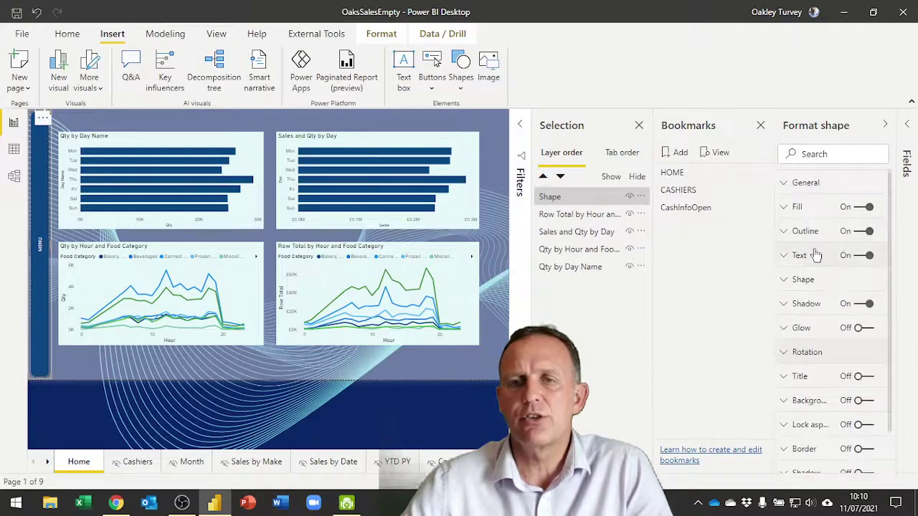
click(785, 256)
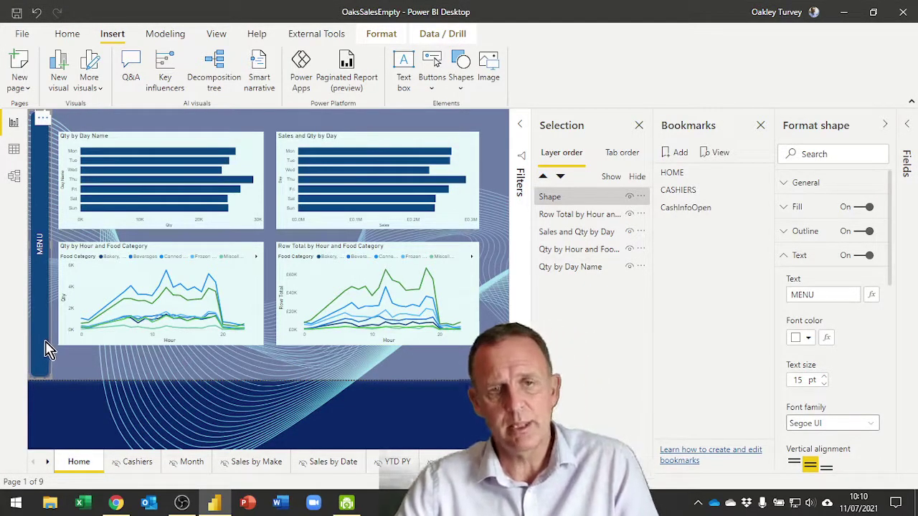
Duplicate the MENU bar, reshape the copy into a wider, shorter panel beside it, and turn off the panel's text
key(ctrl+c)
key(ctrl+v)
drag(50, 334, 72, 337)
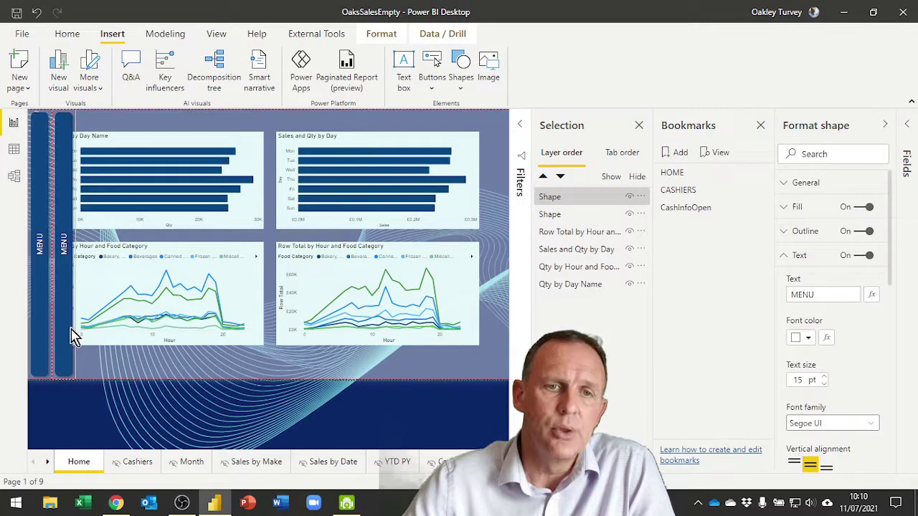
drag(76, 244, 160, 256)
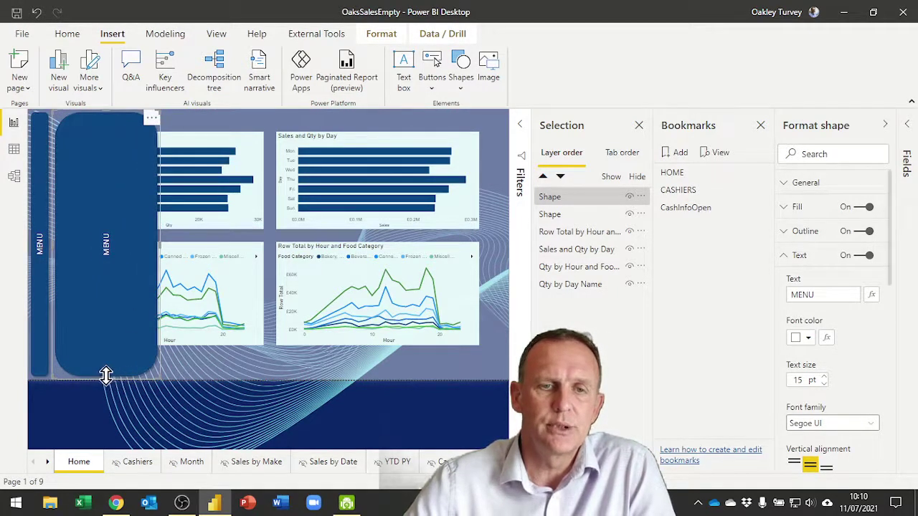
drag(105, 376, 102, 274)
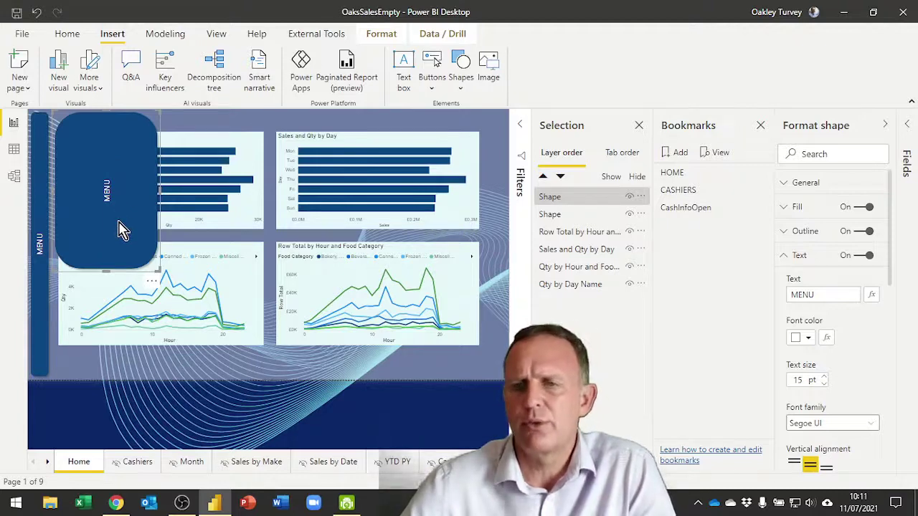
click(861, 257)
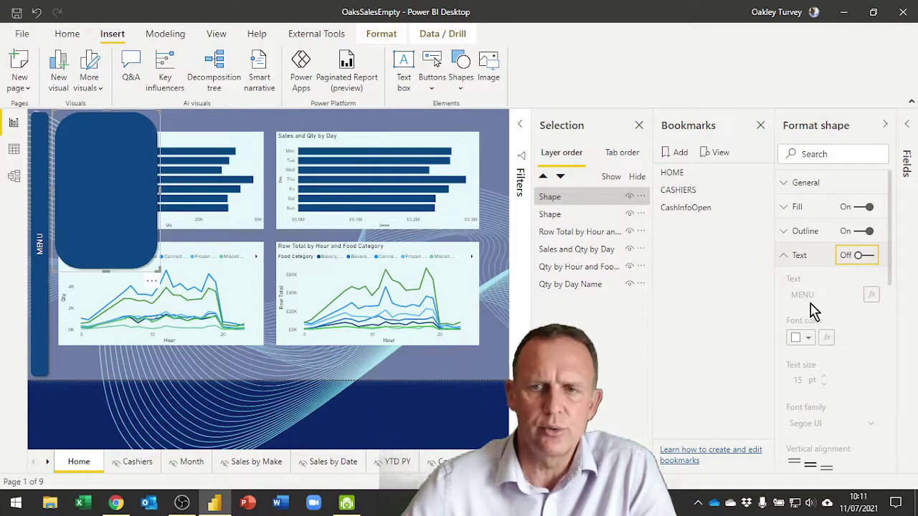
Duplicate the blank rounded panel and flatten the copy into a short horizontal bar over the panel's upper part
click(95, 205)
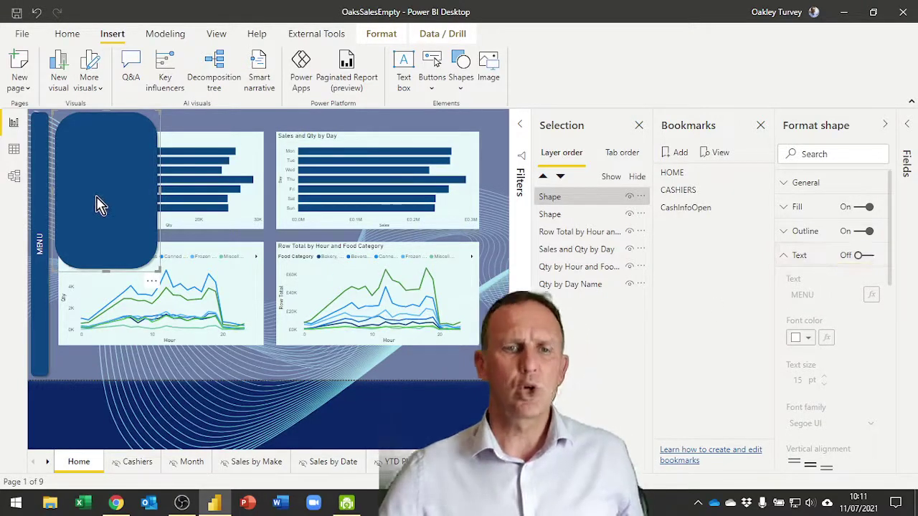
key(ctrl+c)
key(ctrl+v)
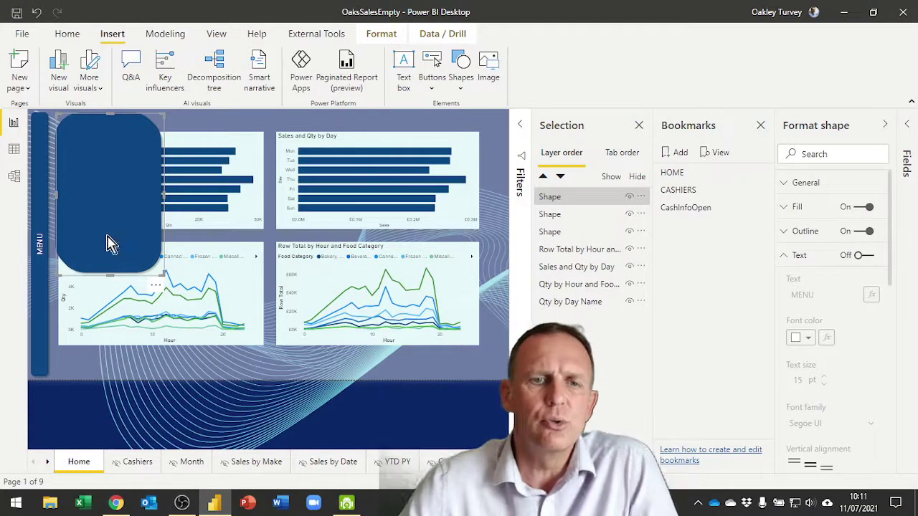
drag(110, 273, 128, 167)
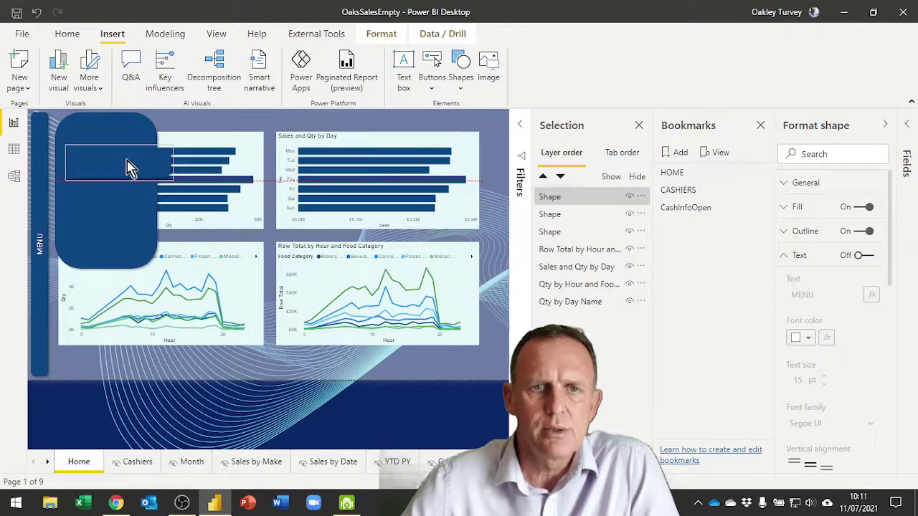
click(142, 167)
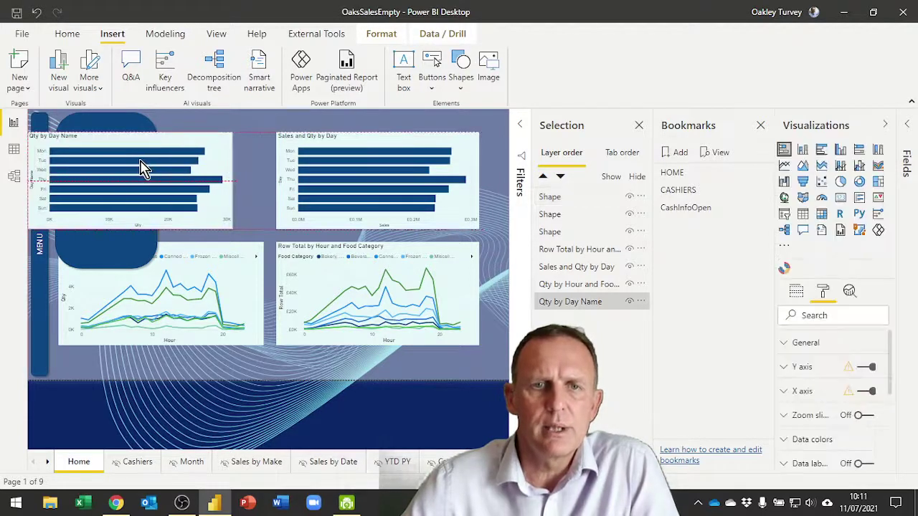
drag(141, 161, 140, 156)
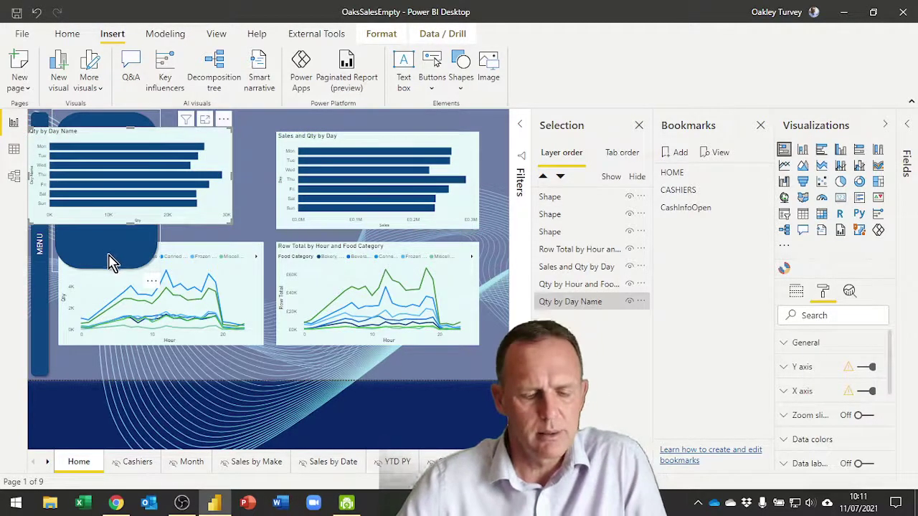
key(ctrl+z)
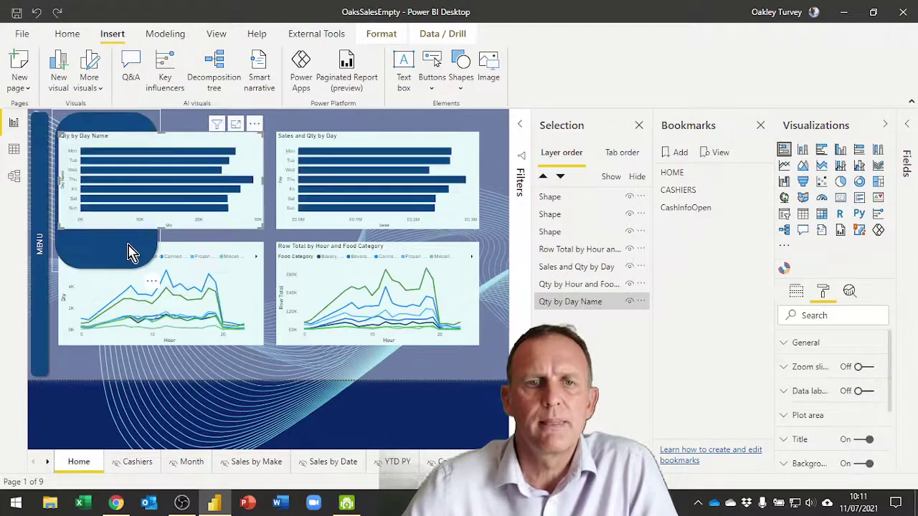
Narrow the short horizontal shape to button size and position it within the top of the rounded panel
click(132, 252)
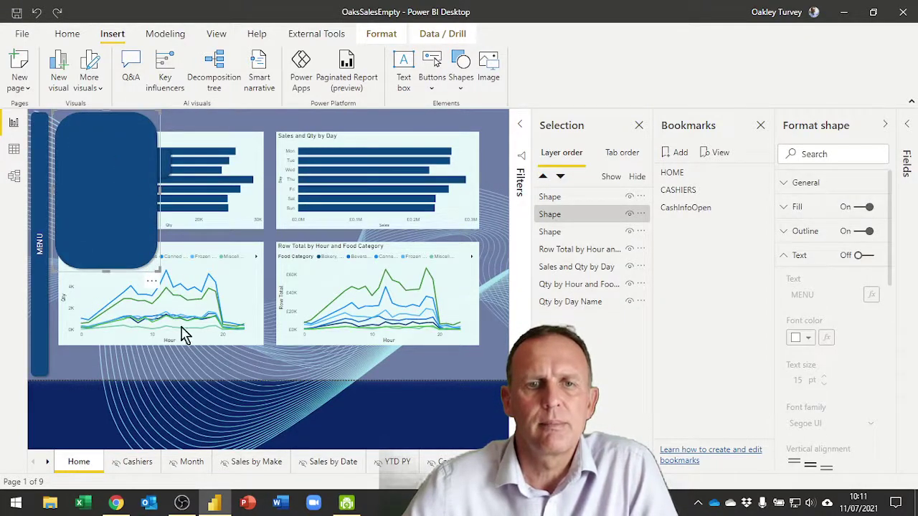
click(192, 390)
click(173, 176)
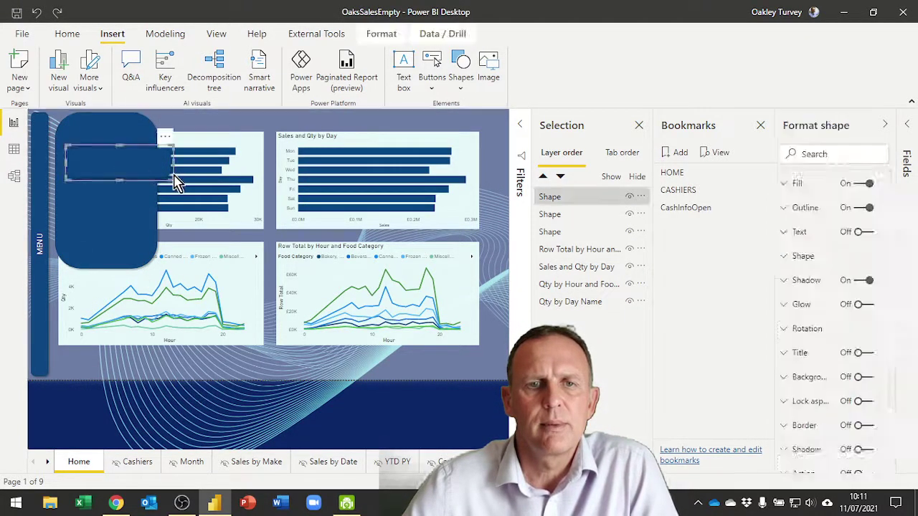
drag(172, 162, 116, 150)
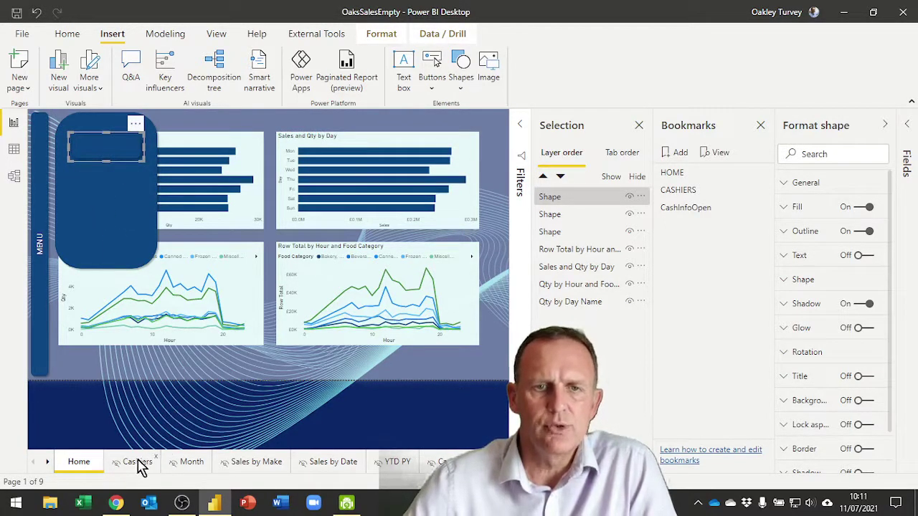
Turn on the small button shape's text and change it to "CASHIERS"
click(791, 256)
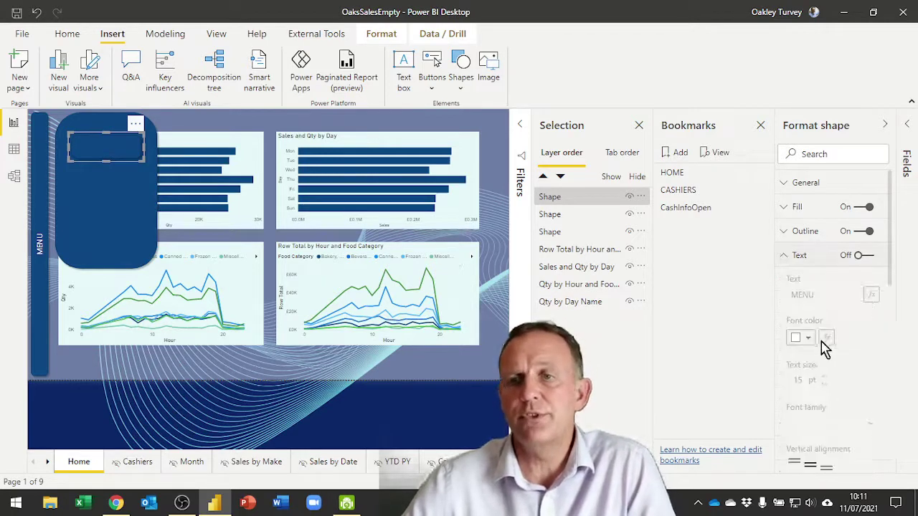
click(863, 256)
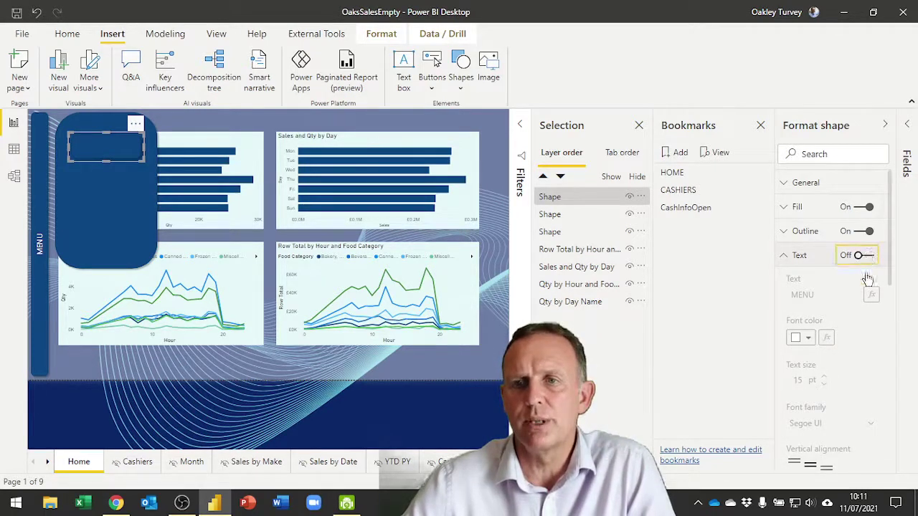
drag(825, 294, 789, 295)
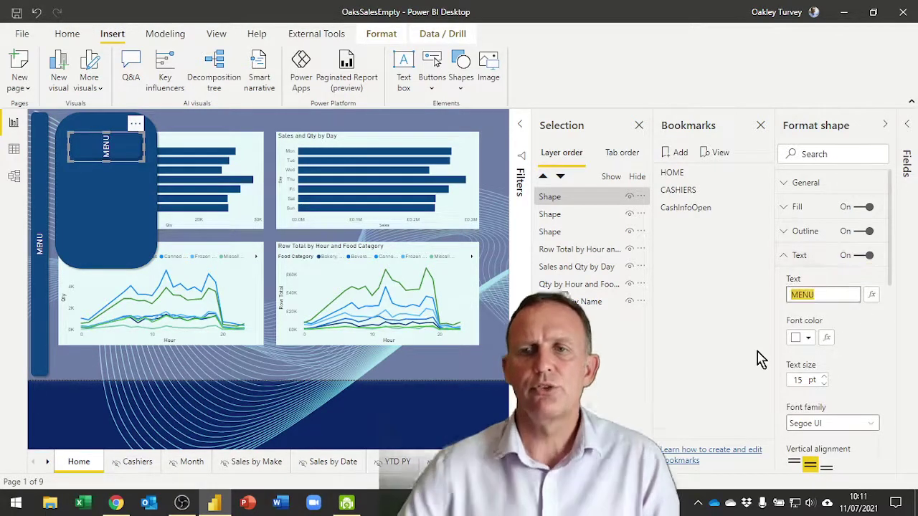
text(C)
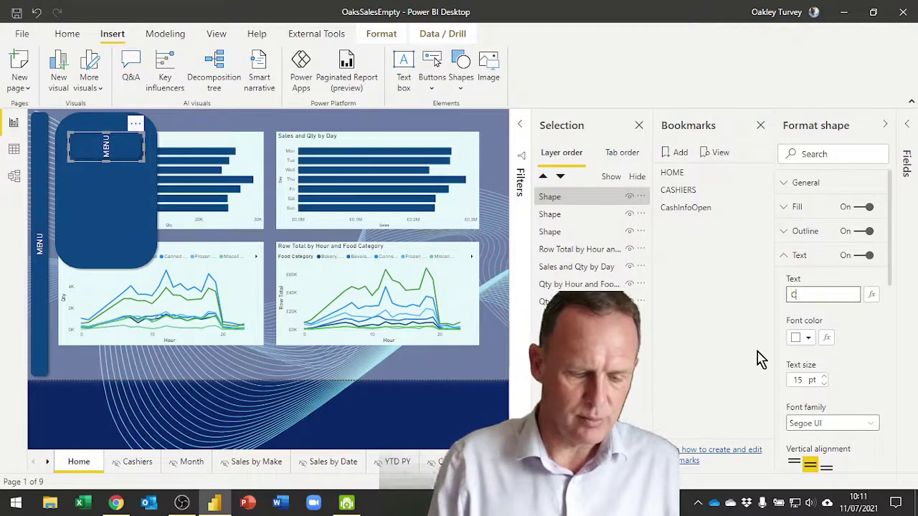
text(ASHIERS)
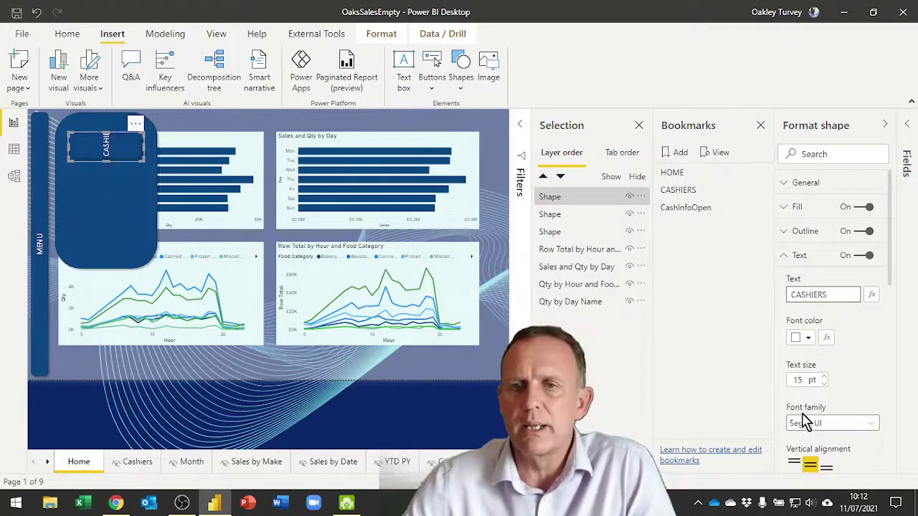
click(790, 255)
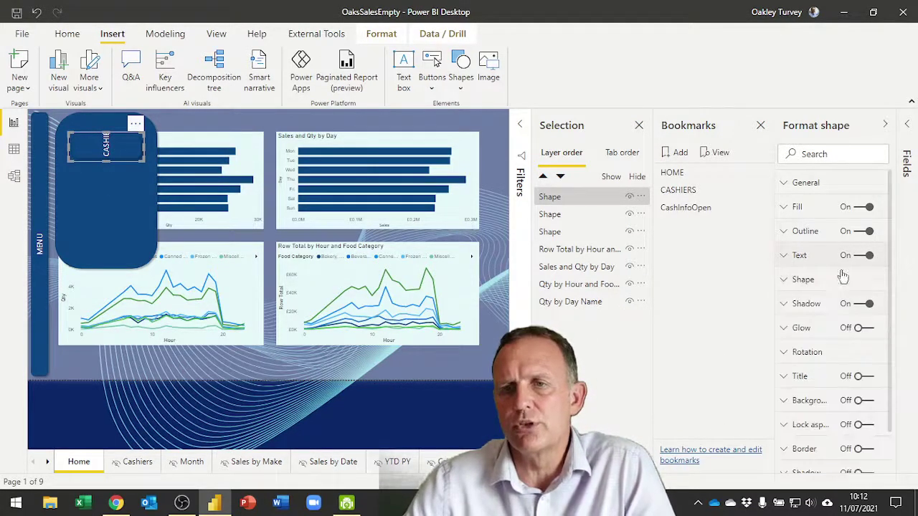
Set the CASHIERS button's text rotation to 0° and deselect the shapes
click(784, 352)
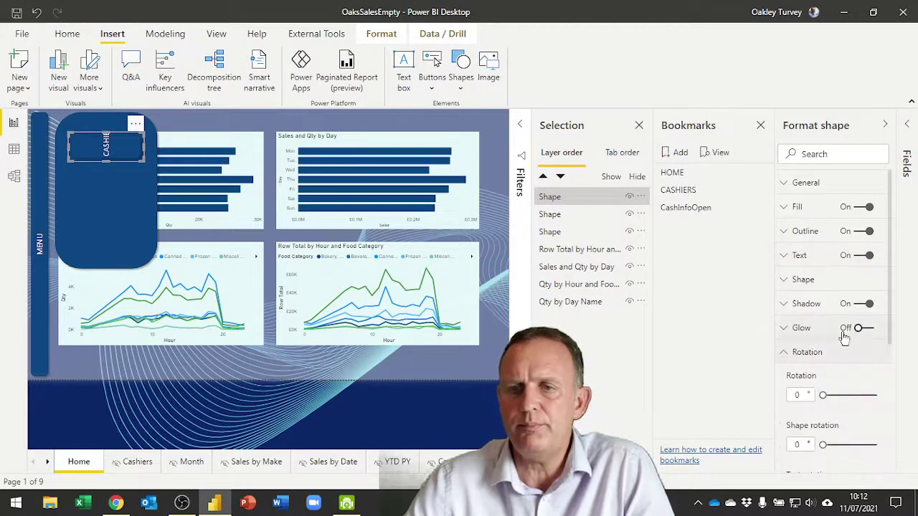
scroll(844, 337, down, 3)
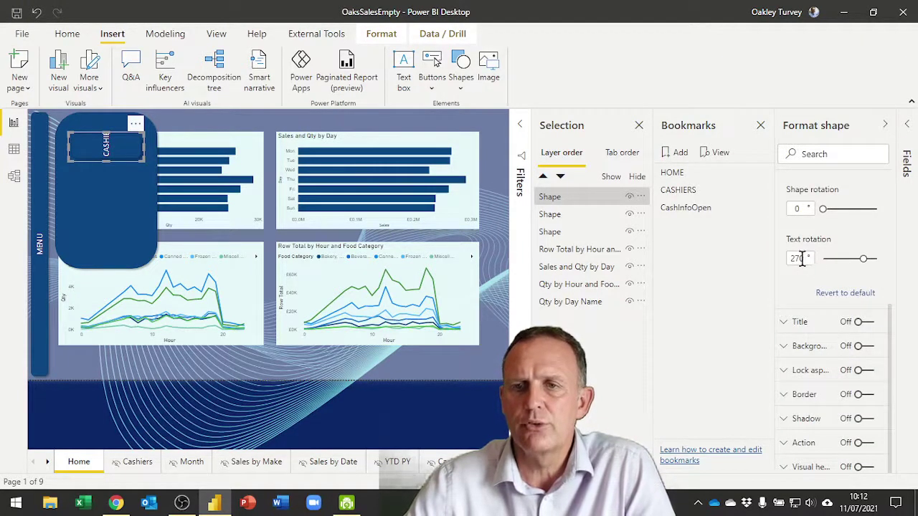
key(BackSpace)
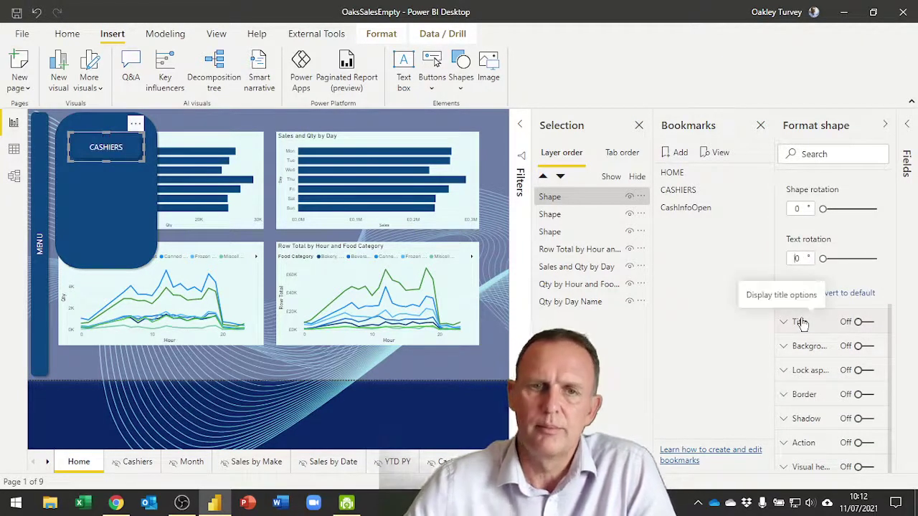
click(141, 230)
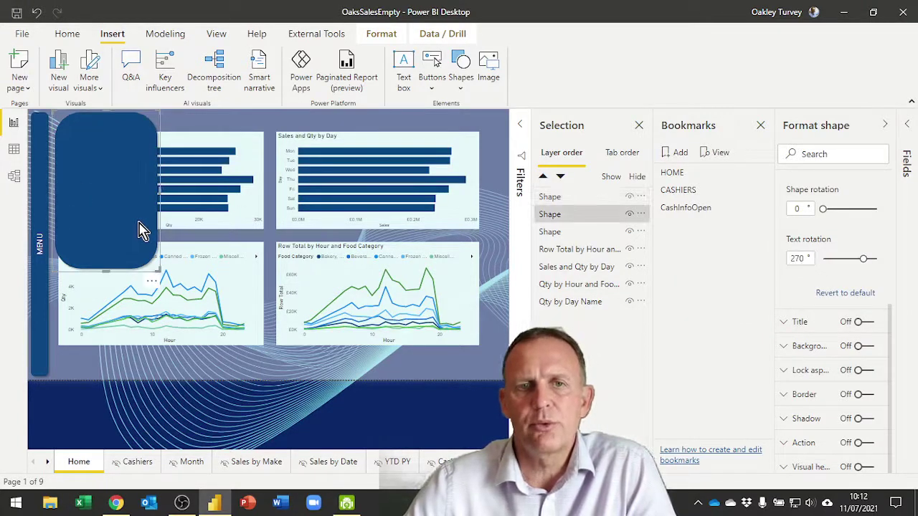
click(158, 374)
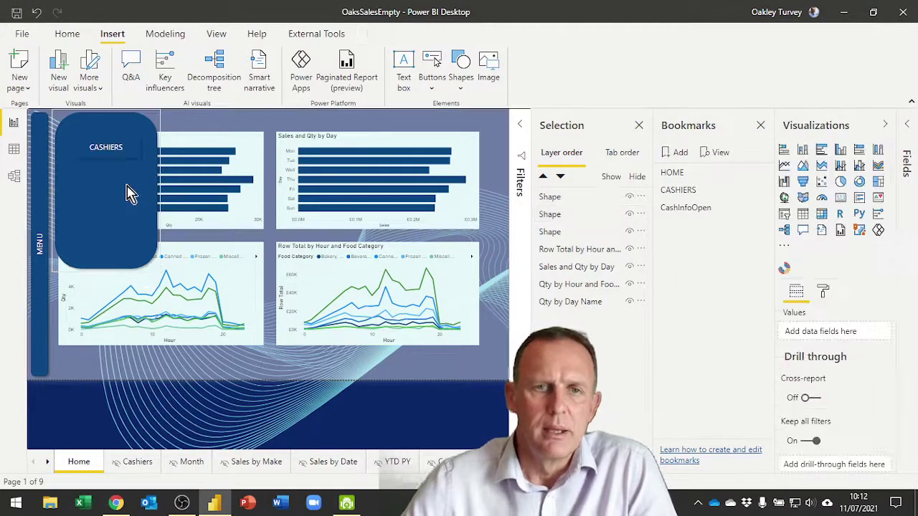
Duplicate the CASHIERS button twice and stack the copies below the original inside the rounded panel
click(140, 170)
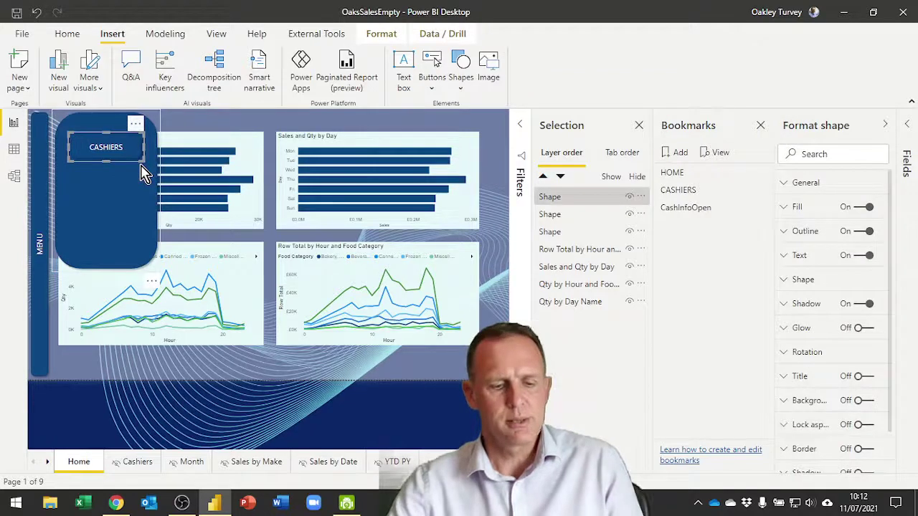
key(ctrl+v)
key(ctrl+v)
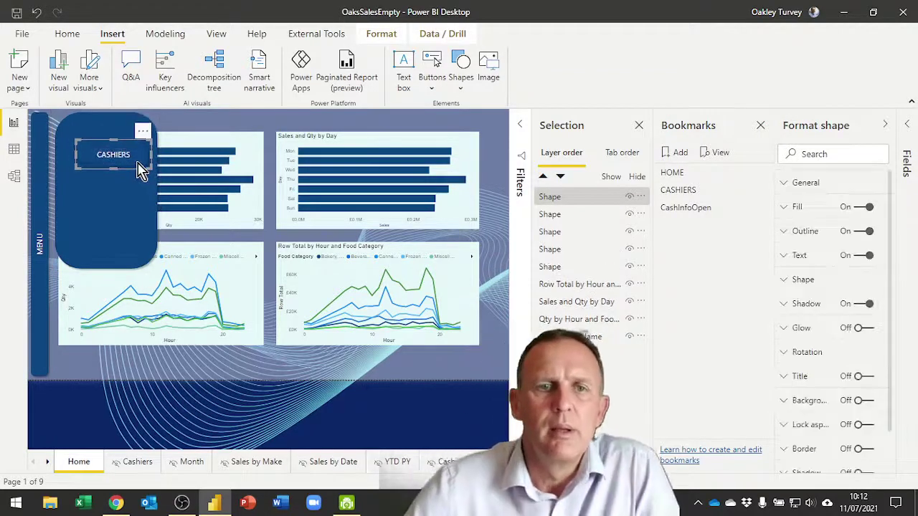
drag(136, 163, 133, 197)
drag(134, 163, 133, 233)
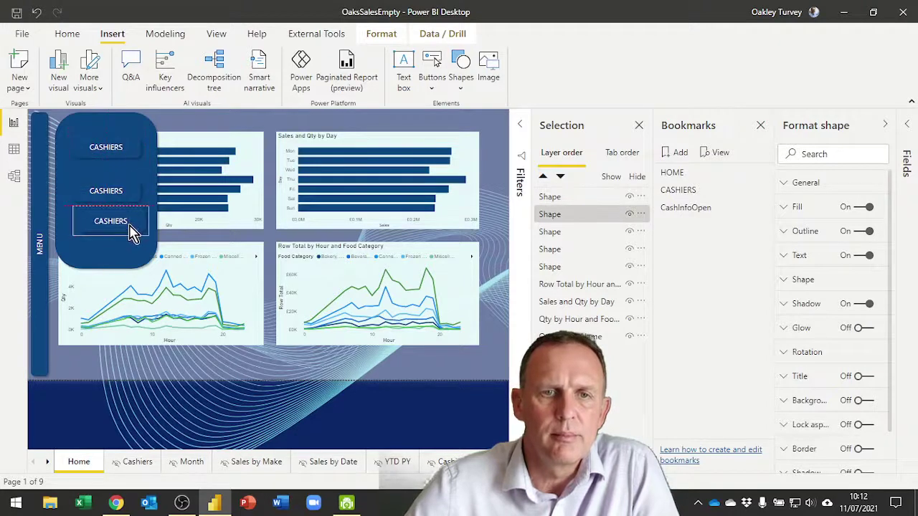
Move the two lower CASHIERS button copies up so all three buttons are aligned and evenly spaced inside the rounded panel
drag(133, 190, 127, 208)
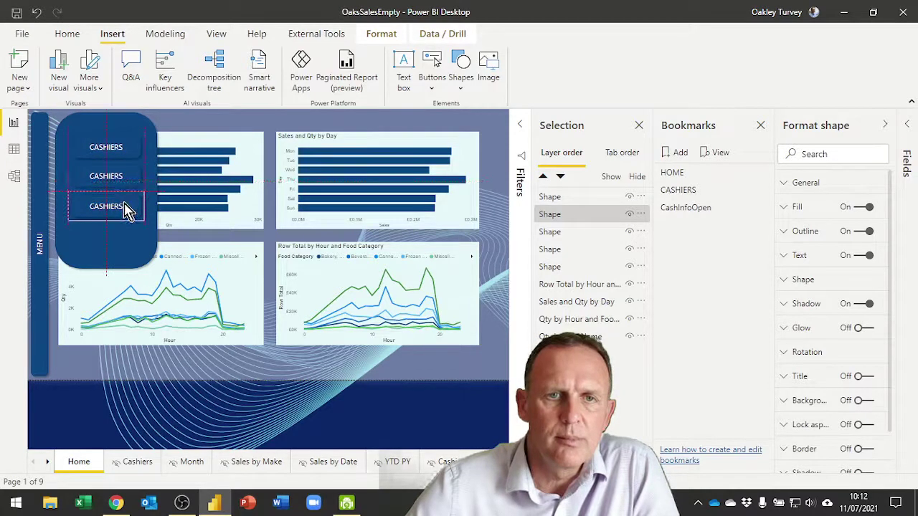
click(123, 256)
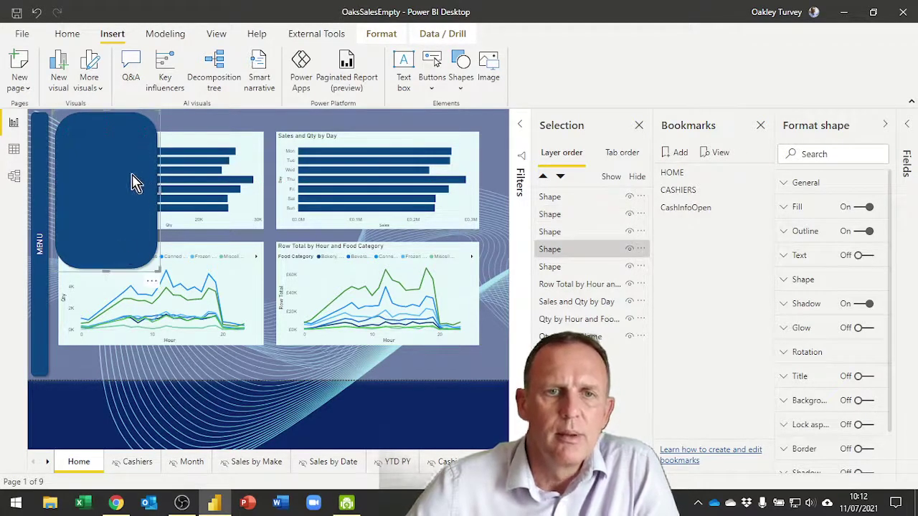
click(119, 380)
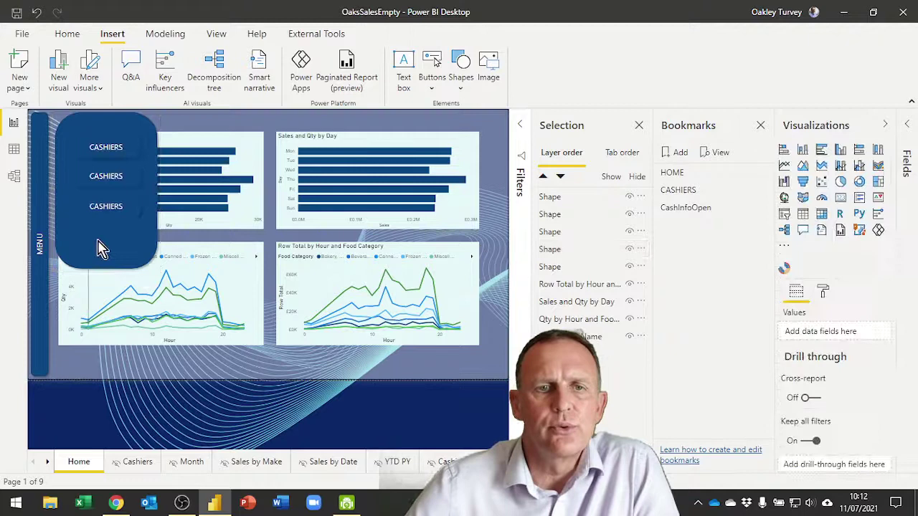
Change the text of the middle CASHIERS button to "MONTH"
click(129, 183)
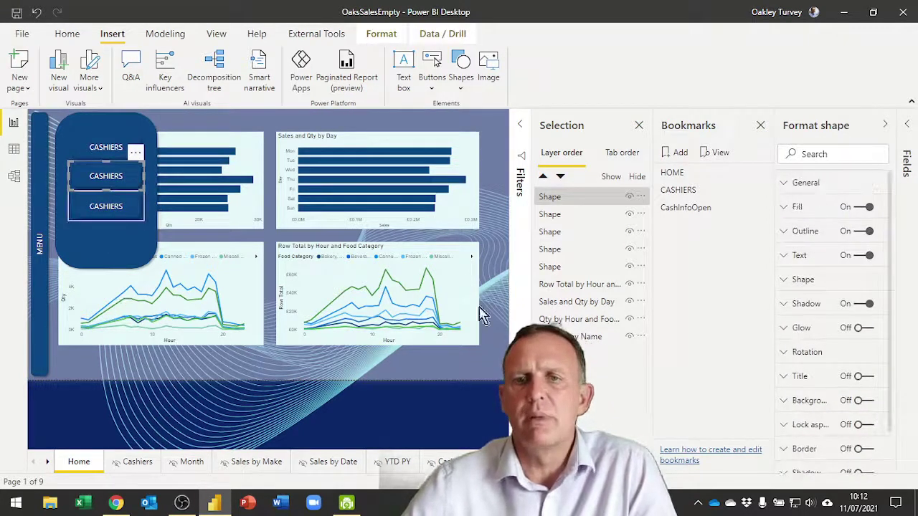
click(791, 261)
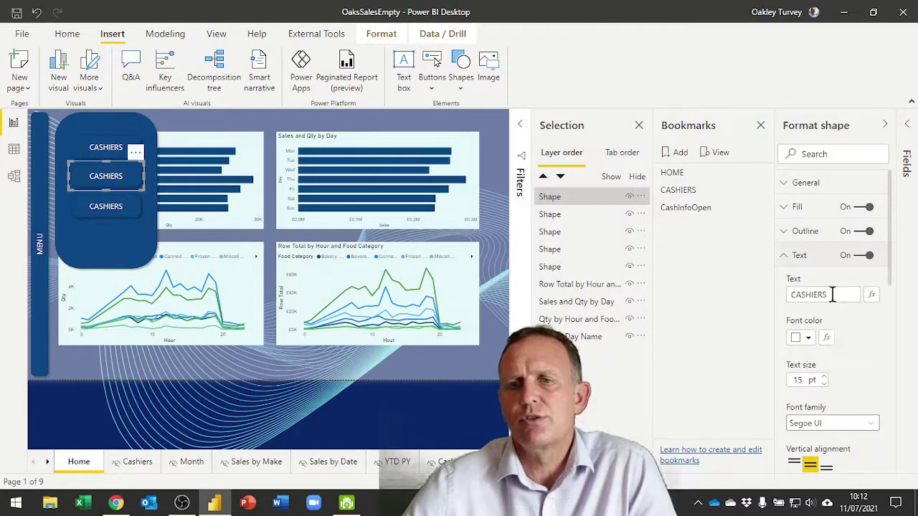
drag(829, 293, 773, 301)
text(MONTH)
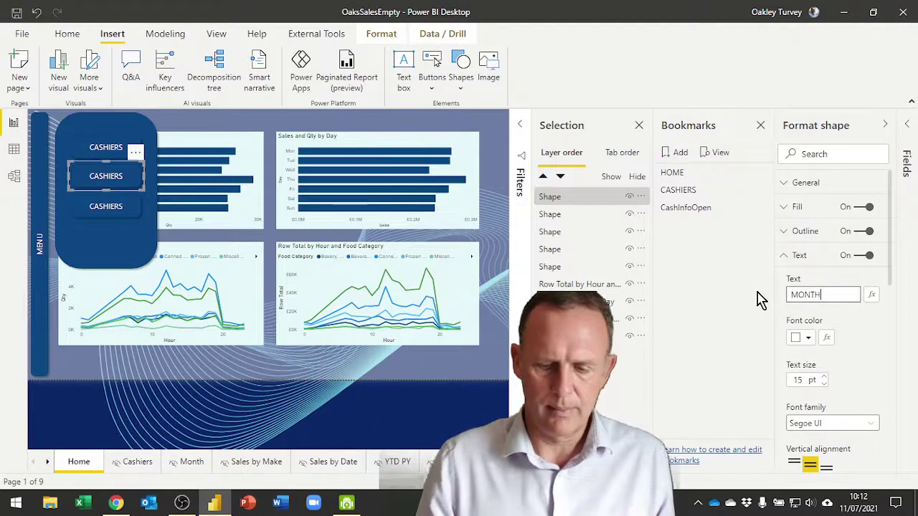
key(Return)
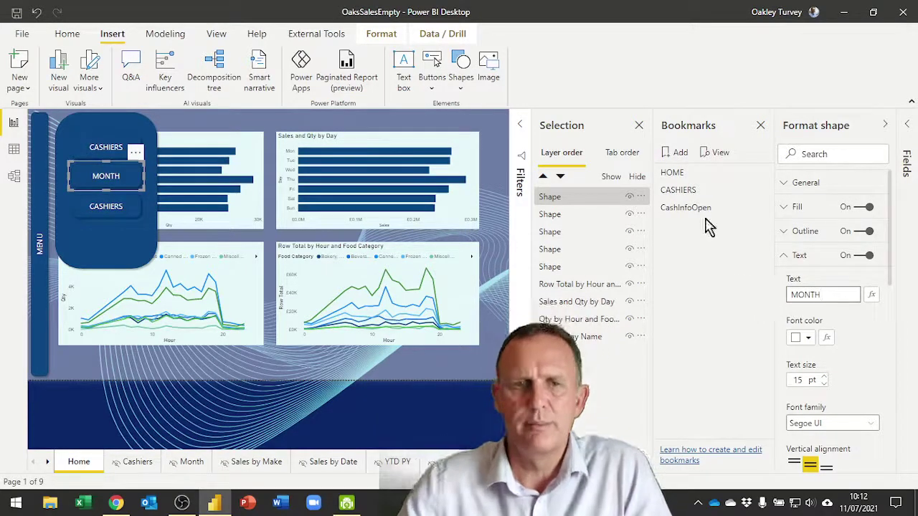
Change the text of the lowest CASHIERS button to "SALES BY MAKE"
click(133, 214)
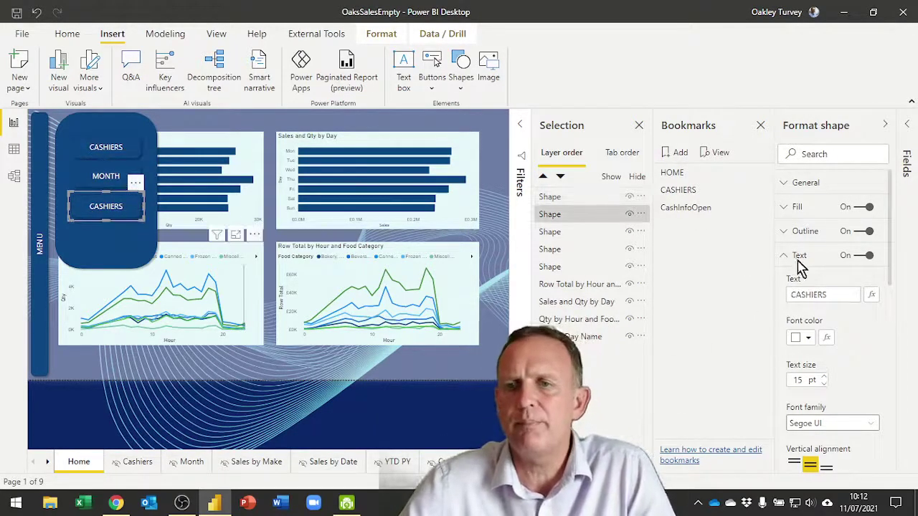
drag(841, 293, 788, 310)
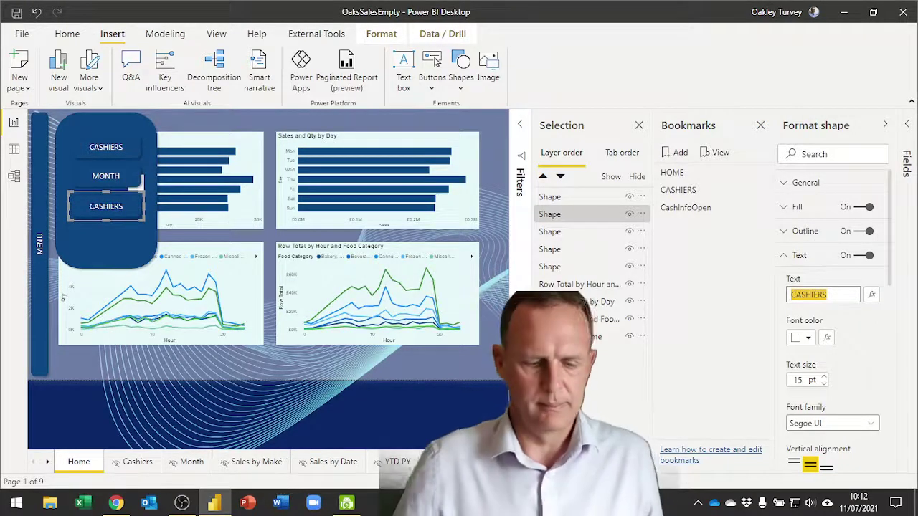
text(SALE)
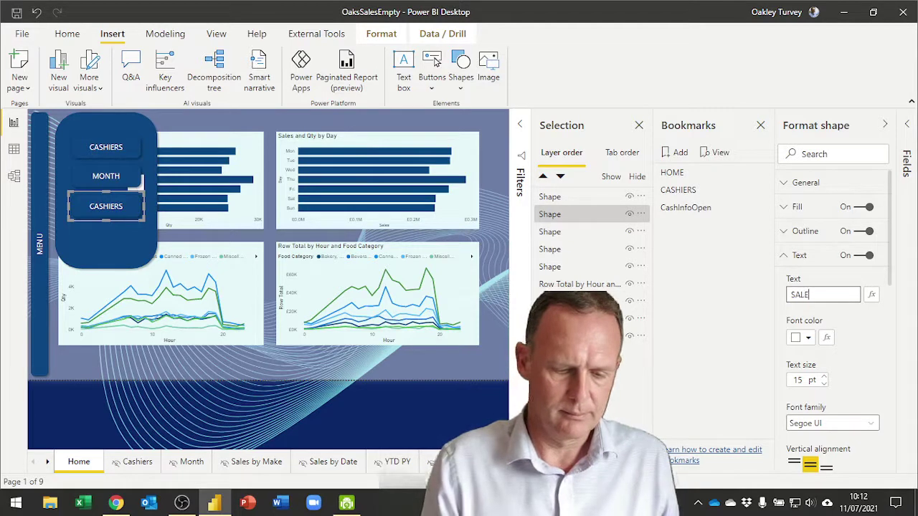
text(S BY M)
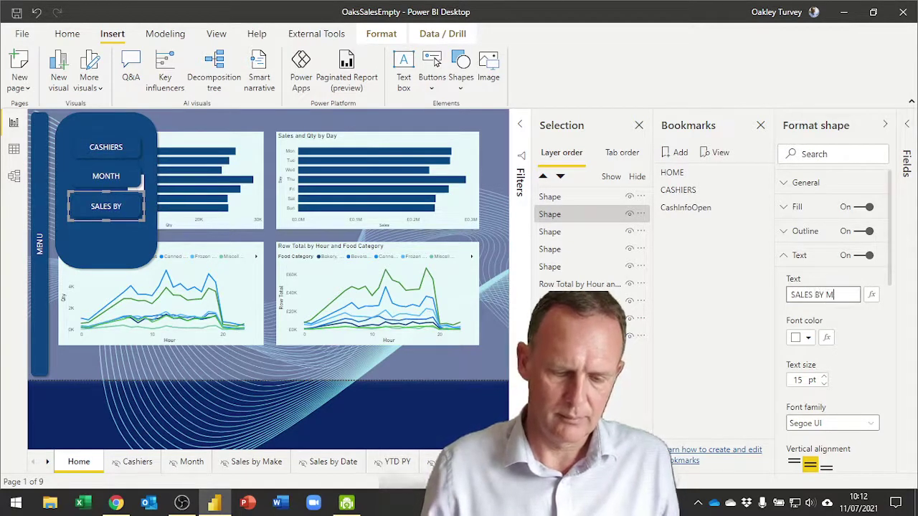
text(AKE)
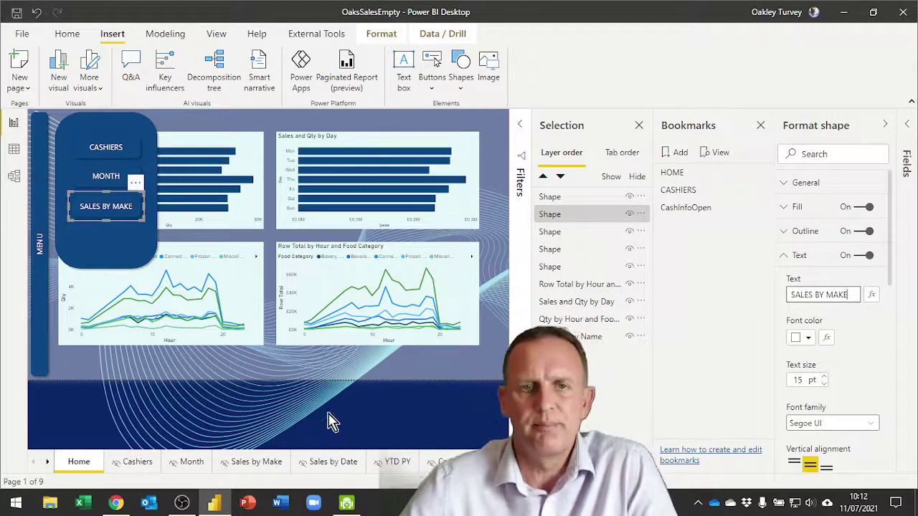
Turn on the rounded panel's text and replace "MENU" with "X"
click(122, 258)
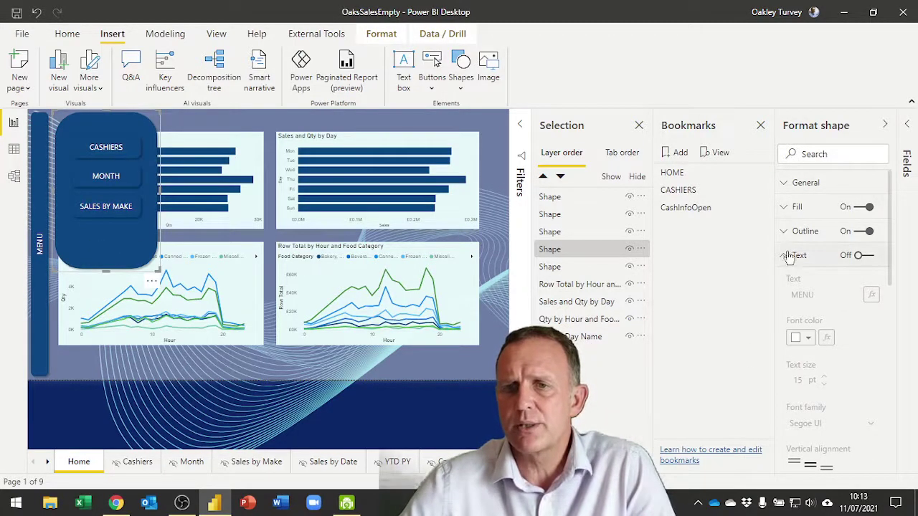
click(859, 256)
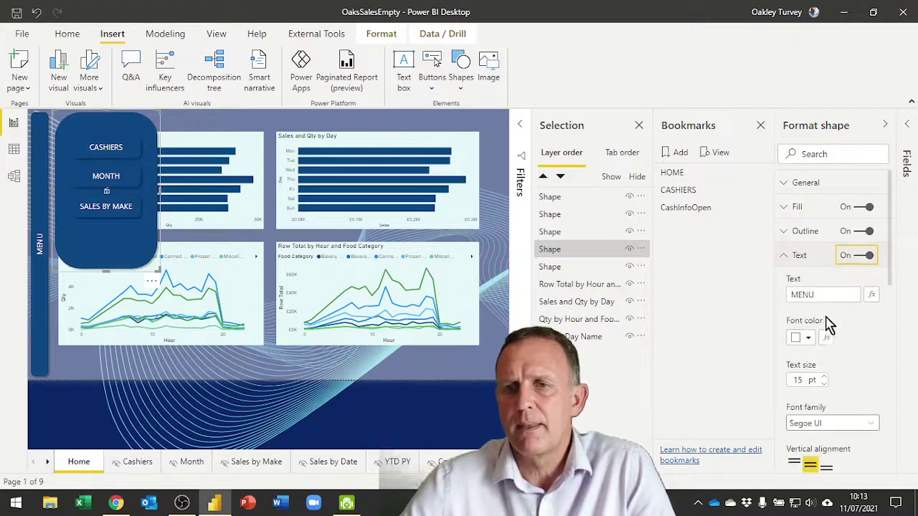
drag(815, 294, 778, 294)
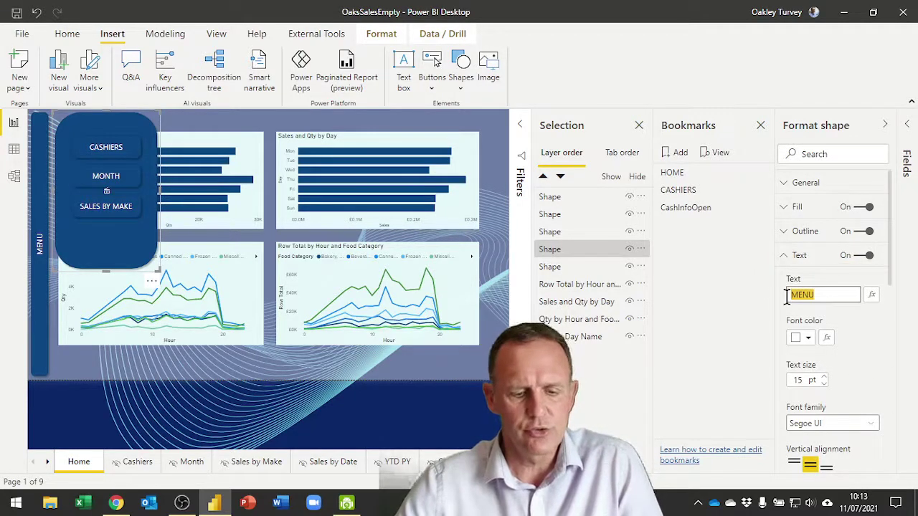
text(X)
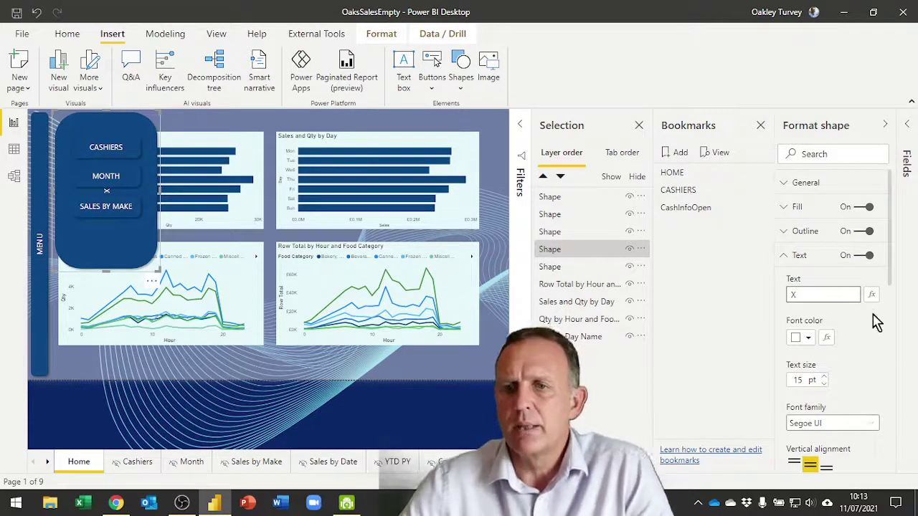
Place the X in the panel's top right corner using bottom vertical and right horizontal text alignment
scroll(878, 323, down, 3)
click(826, 265)
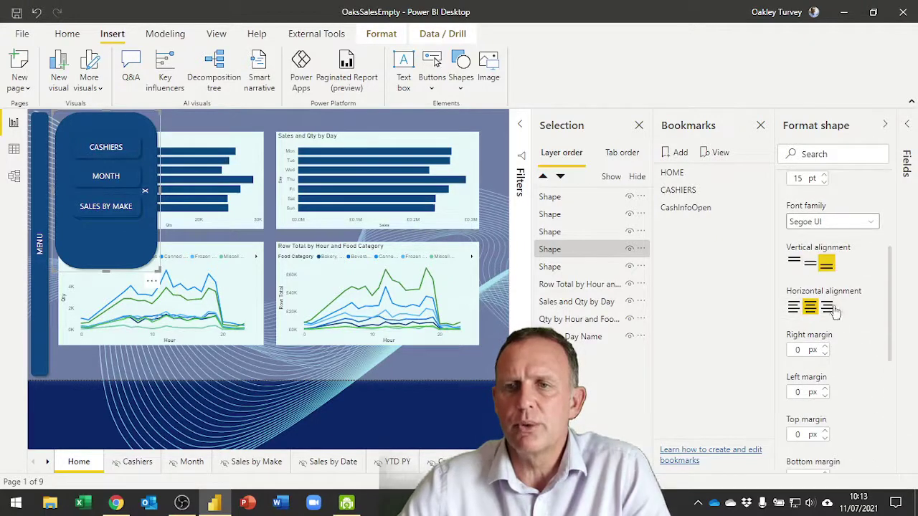
click(827, 307)
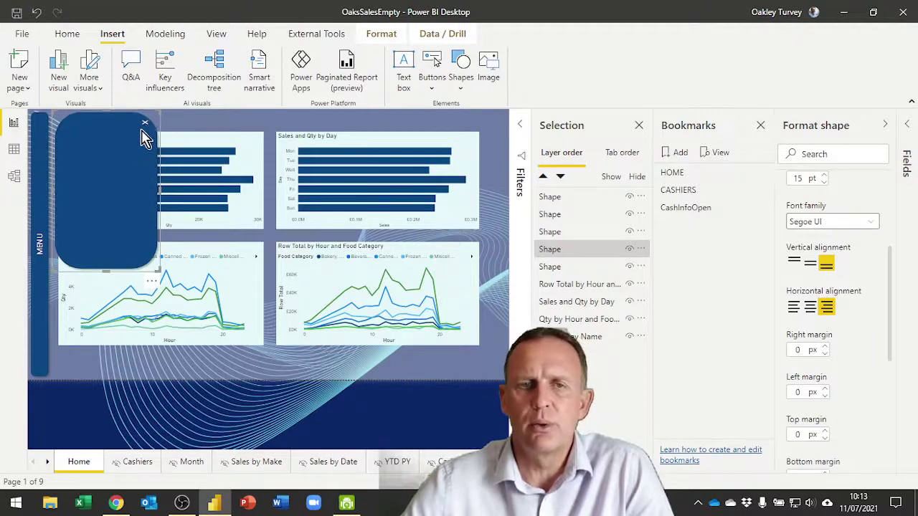
Try other alignments for the panel's X: vertical top, and vertical bottom with horizontal left
click(794, 265)
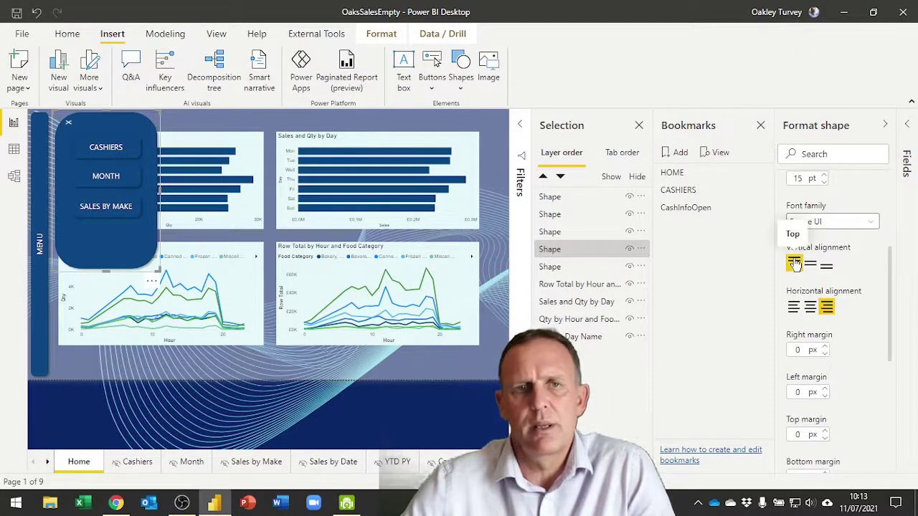
click(825, 265)
click(794, 308)
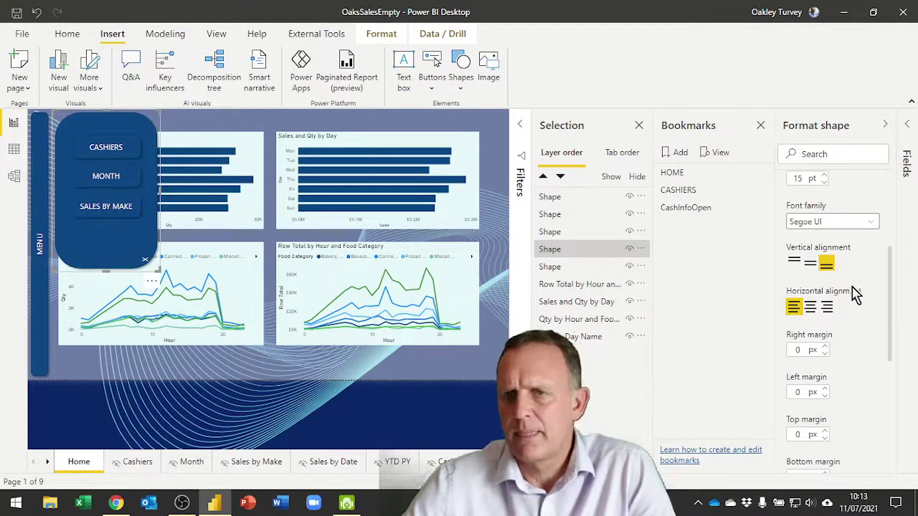
Set the X's text size to 22 pt and its horizontal alignment to right
scroll(857, 347, up, 1)
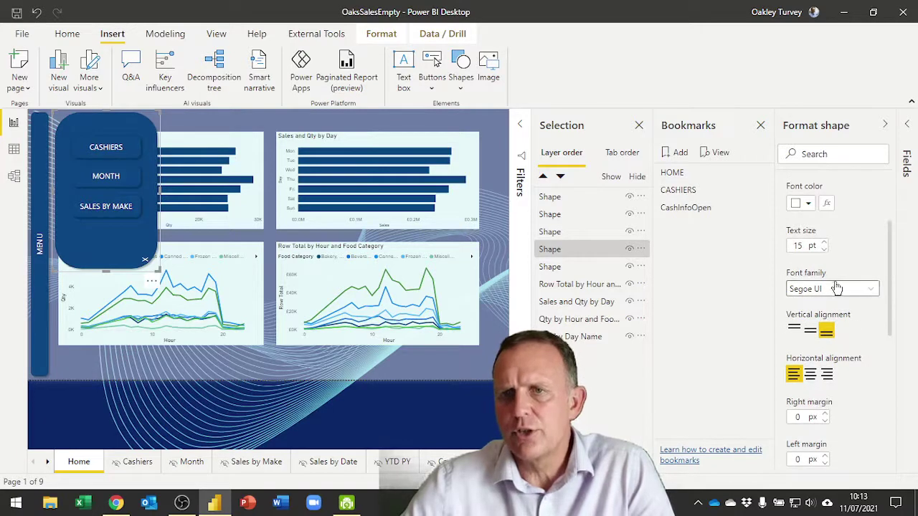
click(824, 243)
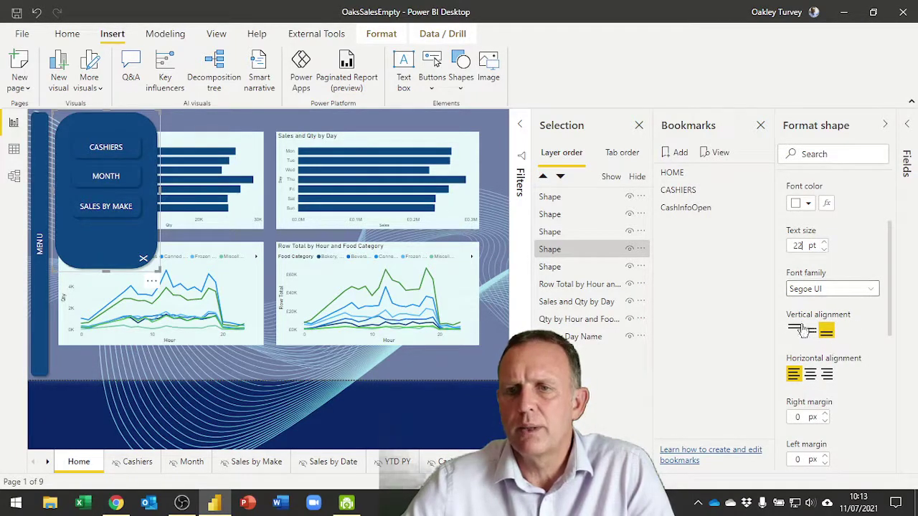
click(826, 373)
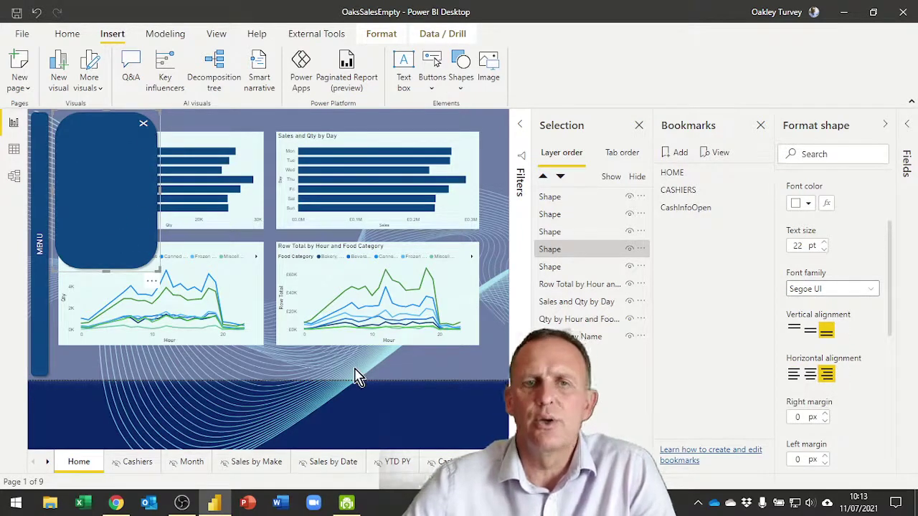
Change the panel's close mark to a lowercase "x" with a red font color, and deselect the panel
scroll(815, 263, up, 3)
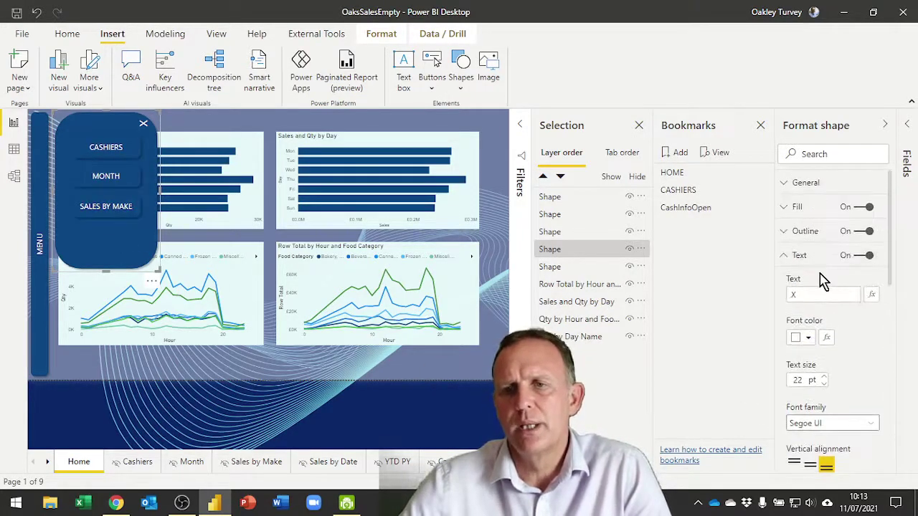
drag(806, 291, 785, 301)
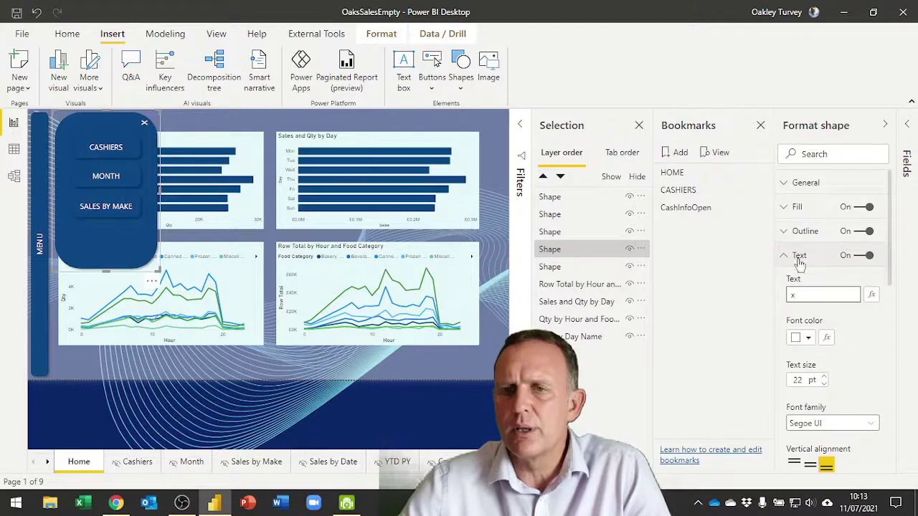
scroll(832, 283, down, 3)
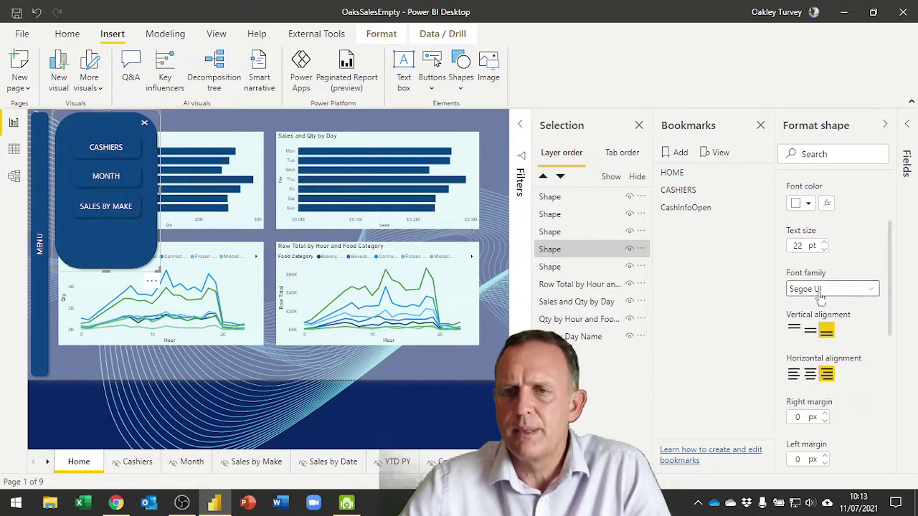
click(807, 205)
click(719, 386)
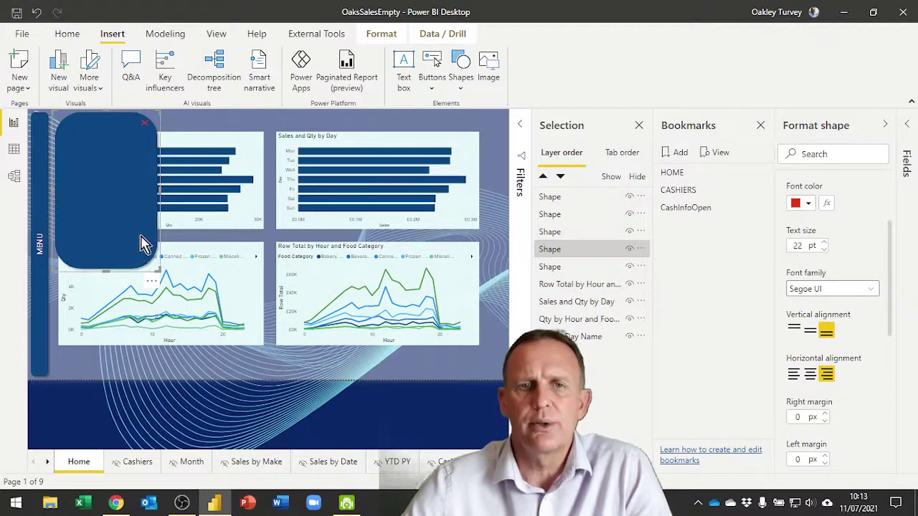
click(159, 393)
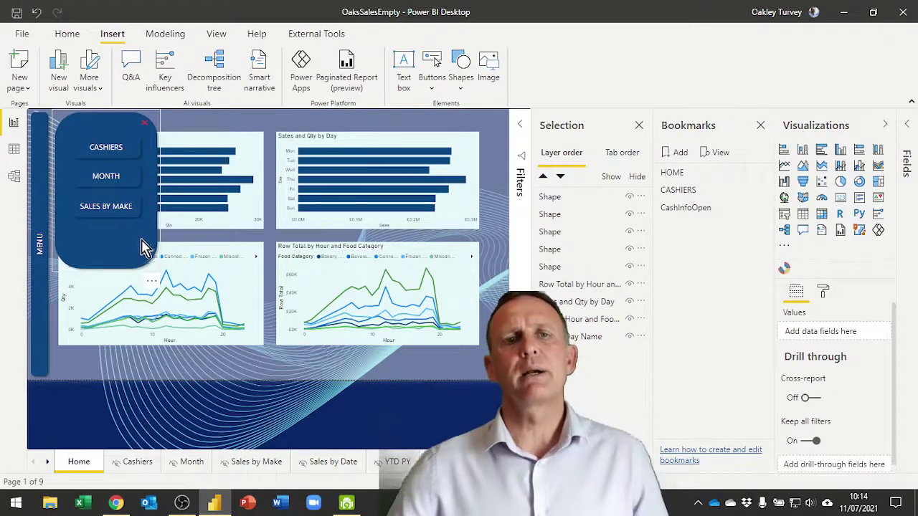
Turn on the rounded panel's action, with type Bookmark and the HOME bookmark as its target
click(141, 251)
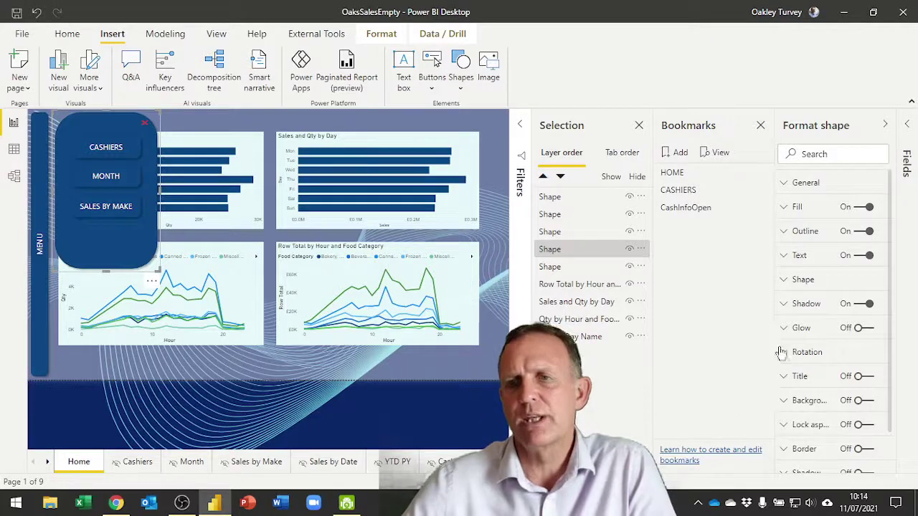
scroll(803, 395, down, 1)
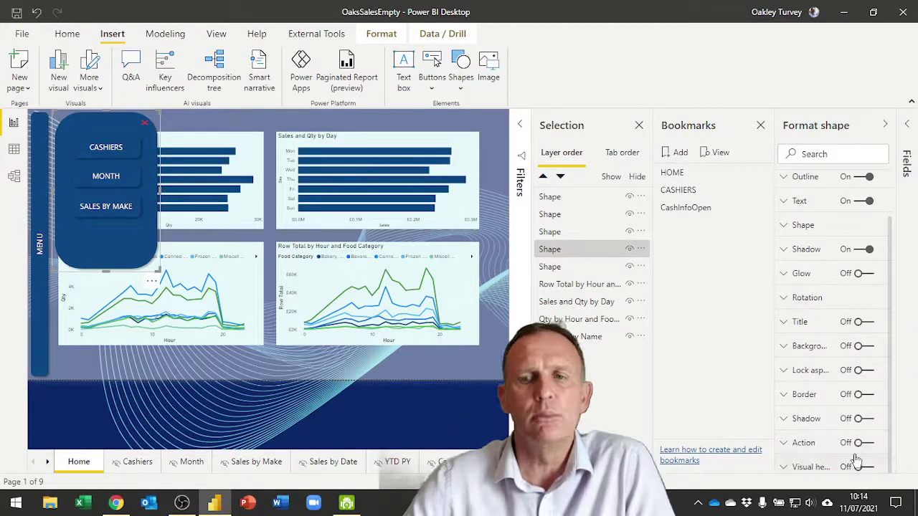
click(853, 444)
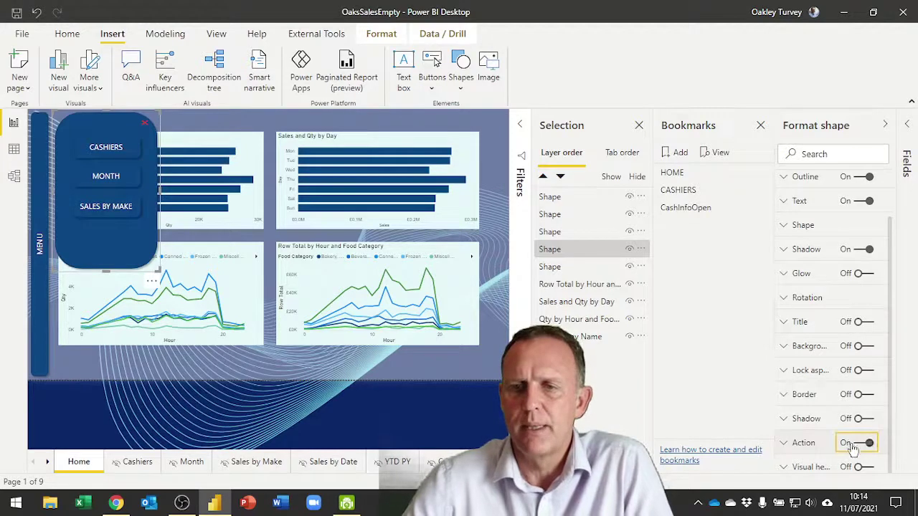
click(806, 443)
scroll(825, 401, down, 2)
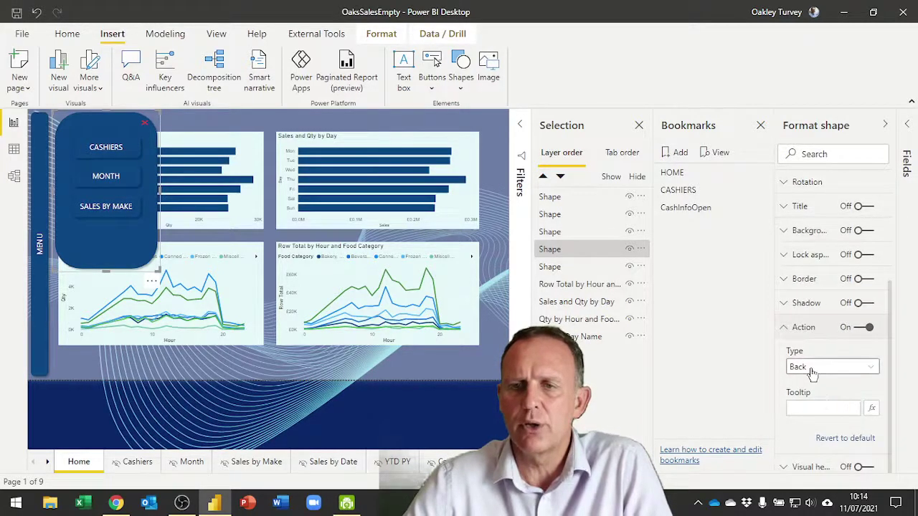
click(812, 369)
click(817, 395)
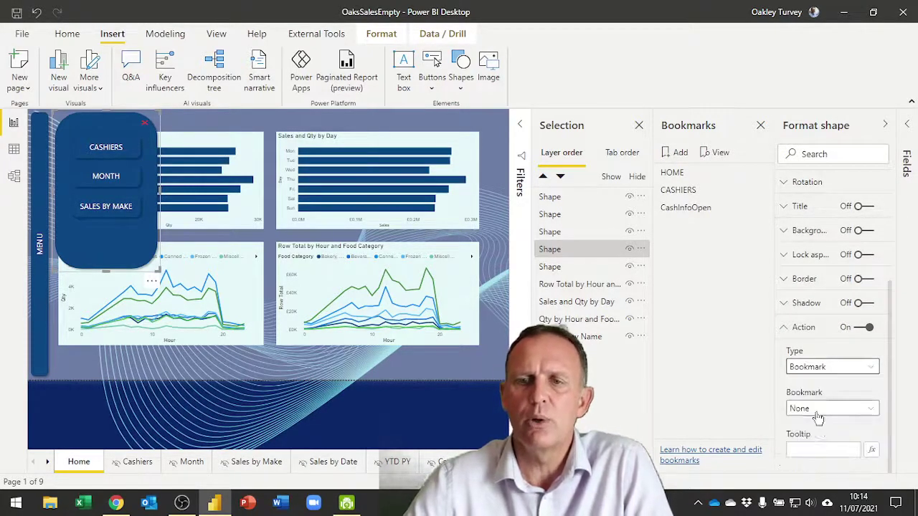
click(816, 409)
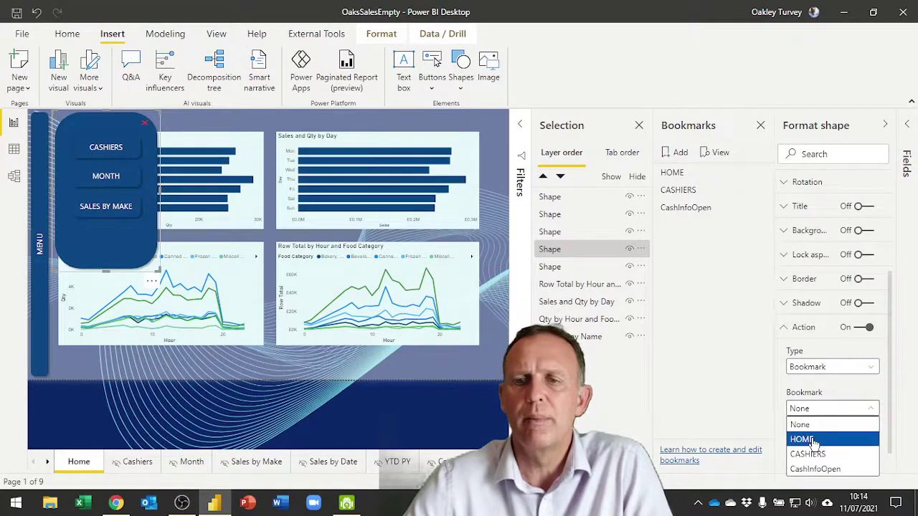
click(810, 439)
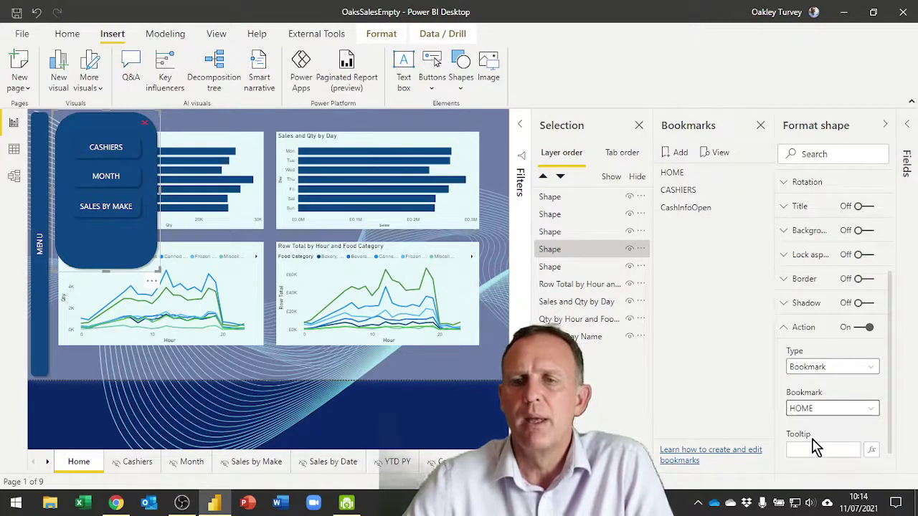
Turn on the CASHIERS button's action, with type Bookmark and the CASHIERS bookmark as its target, and deselect the button
click(432, 397)
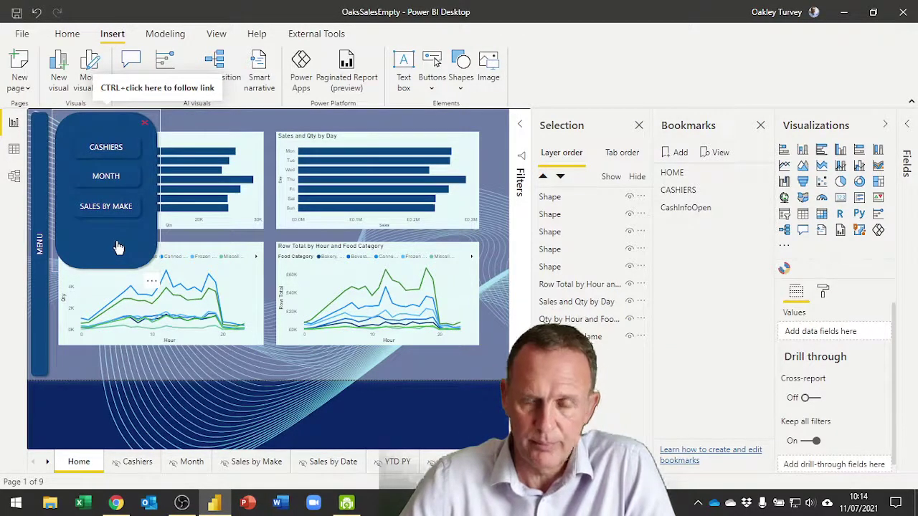
click(137, 154)
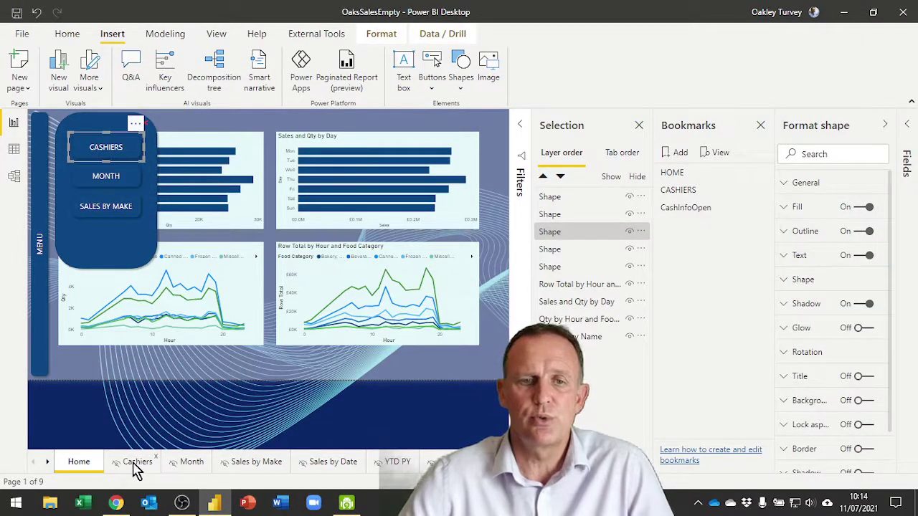
scroll(817, 308, down, 2)
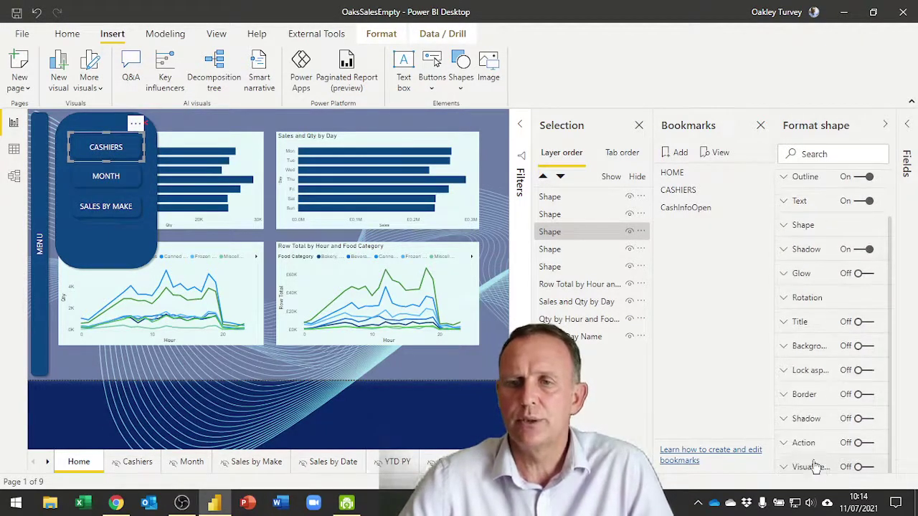
click(860, 442)
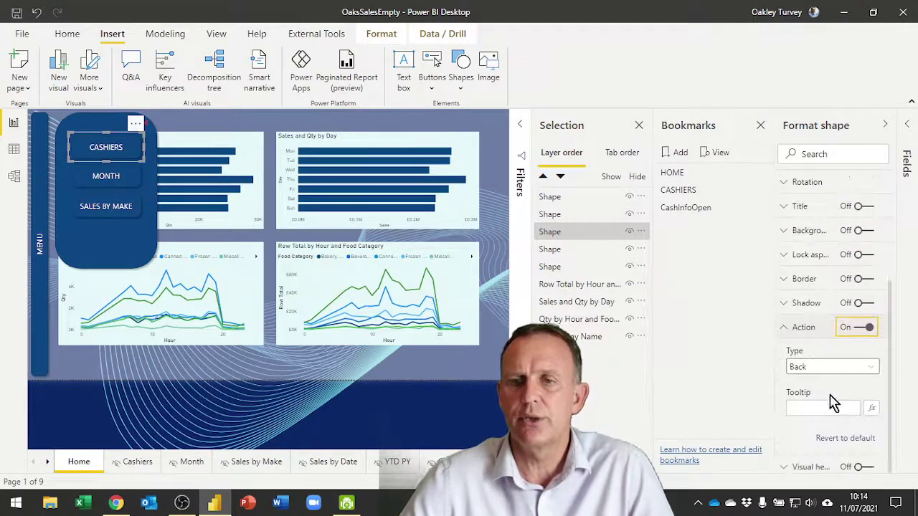
click(817, 367)
click(815, 397)
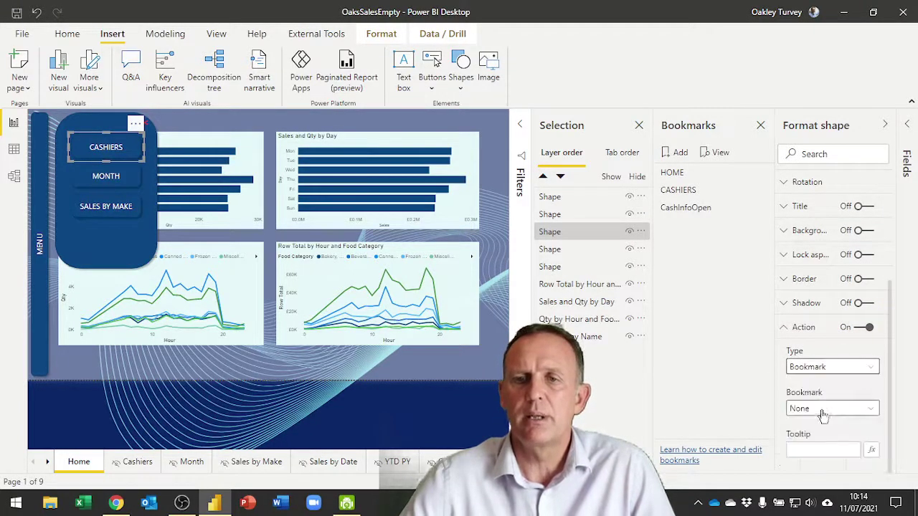
click(824, 411)
click(809, 454)
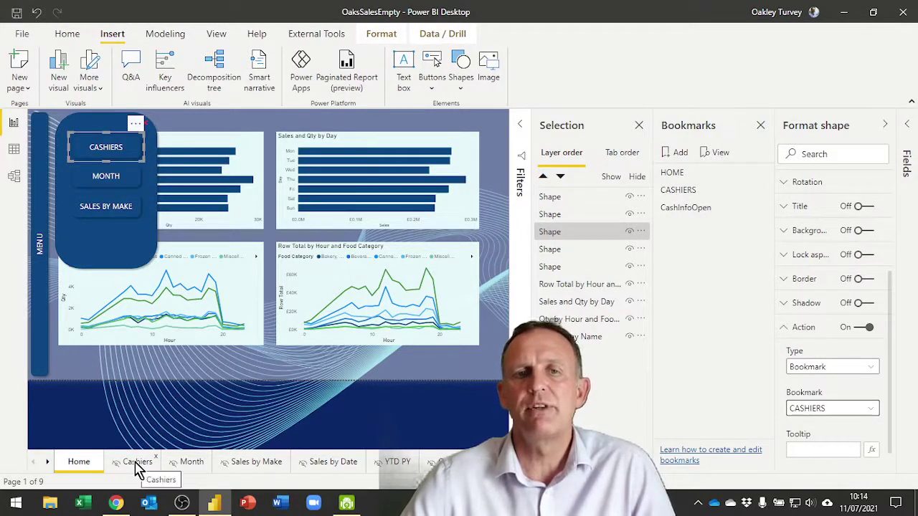
click(189, 394)
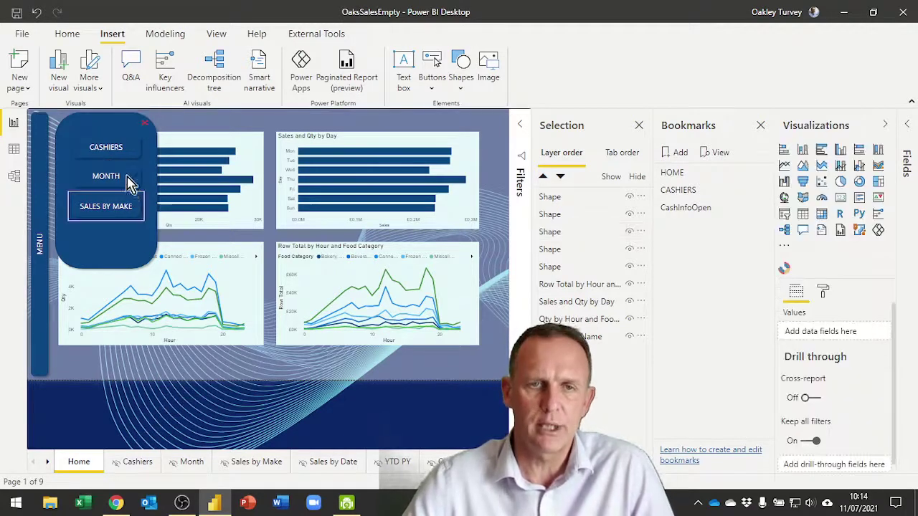
Test the CASHIERS button's link and return to the Home page with the HOME bookmark
click(126, 154)
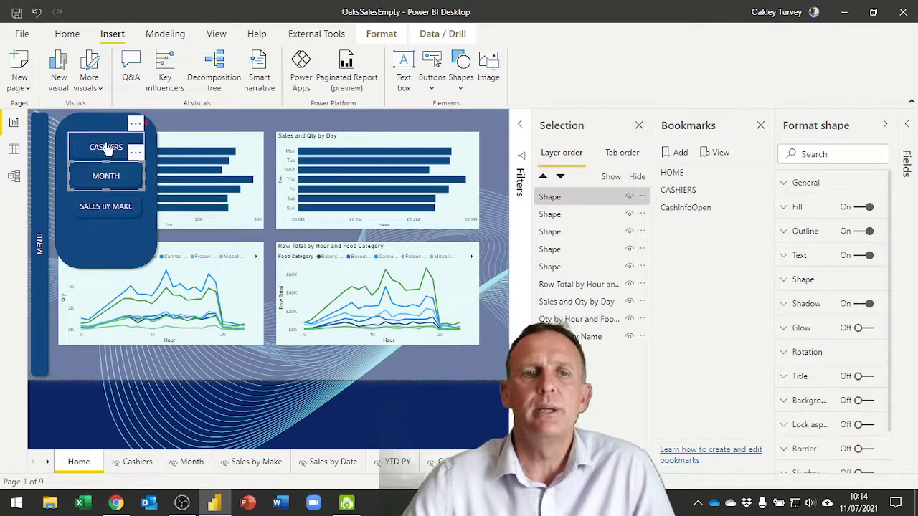
ctrl+click(106, 147)
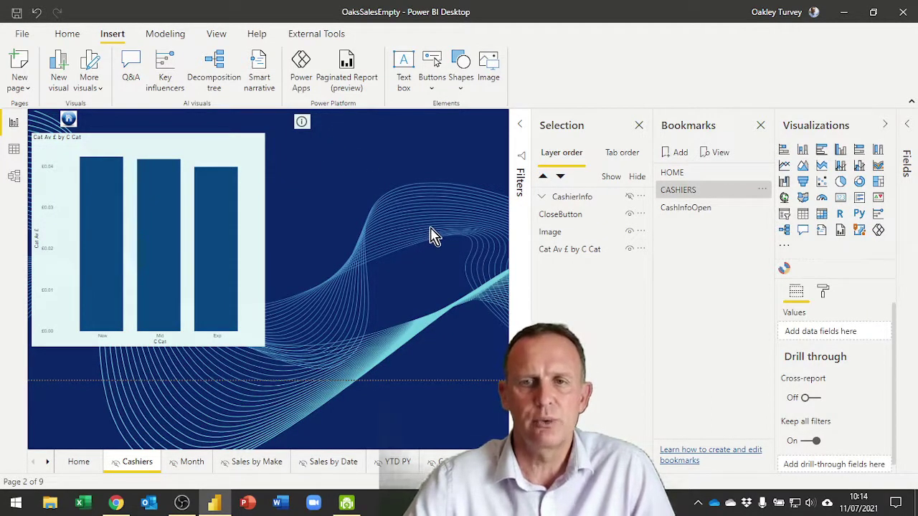
click(671, 174)
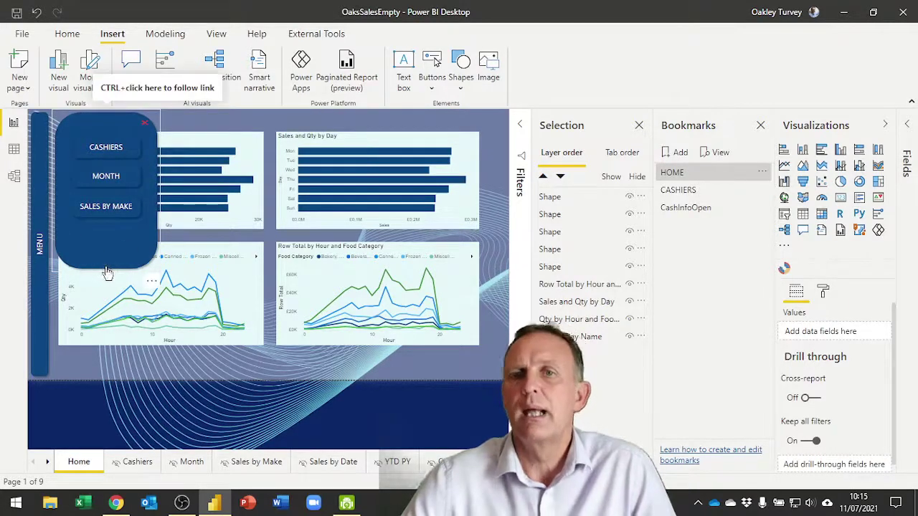
click(678, 173)
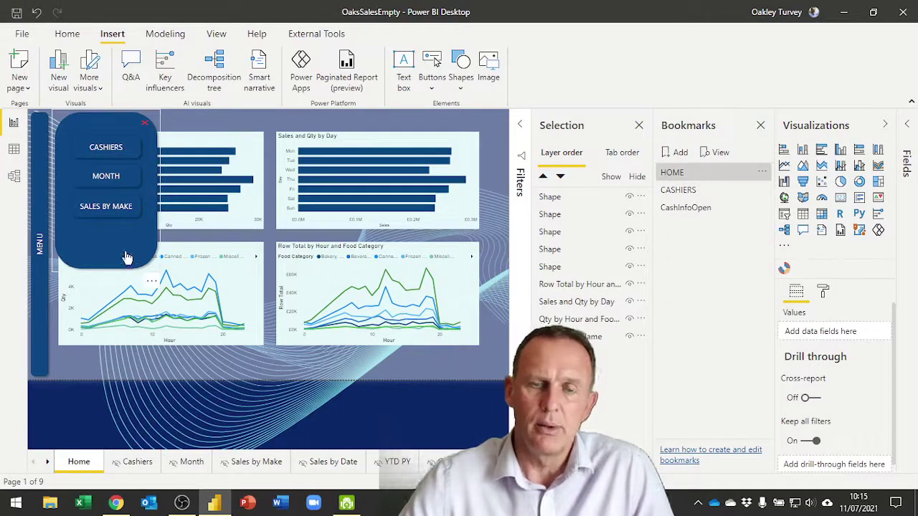
Group the CASHIERS, MONTH and SALES BY MAKE buttons together with the rounded panel behind them
click(108, 149)
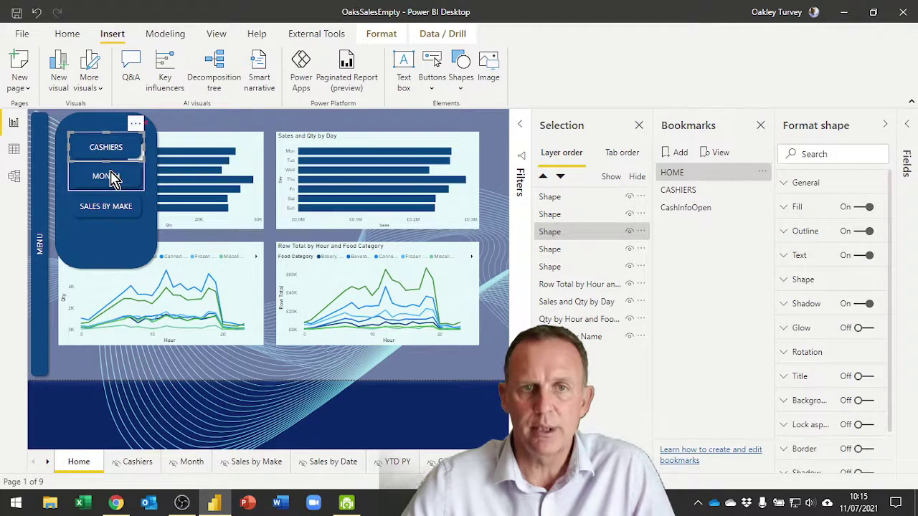
ctrl+click(113, 178)
ctrl+click(114, 214)
ctrl+click(114, 244)
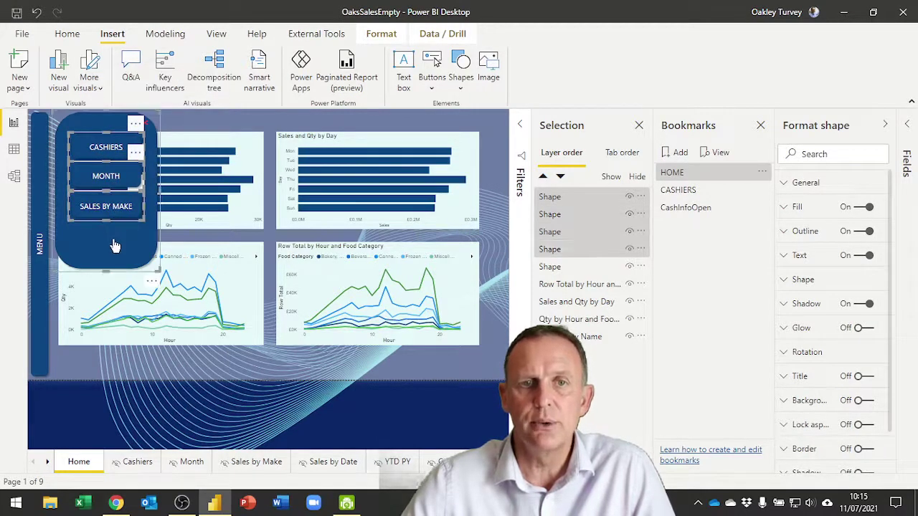
right_click(116, 247)
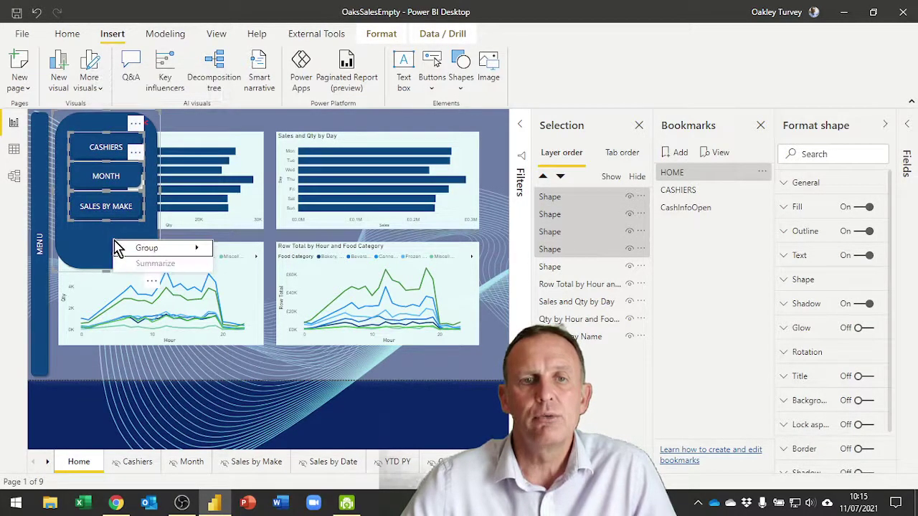
mouse_move(150, 254)
click(244, 251)
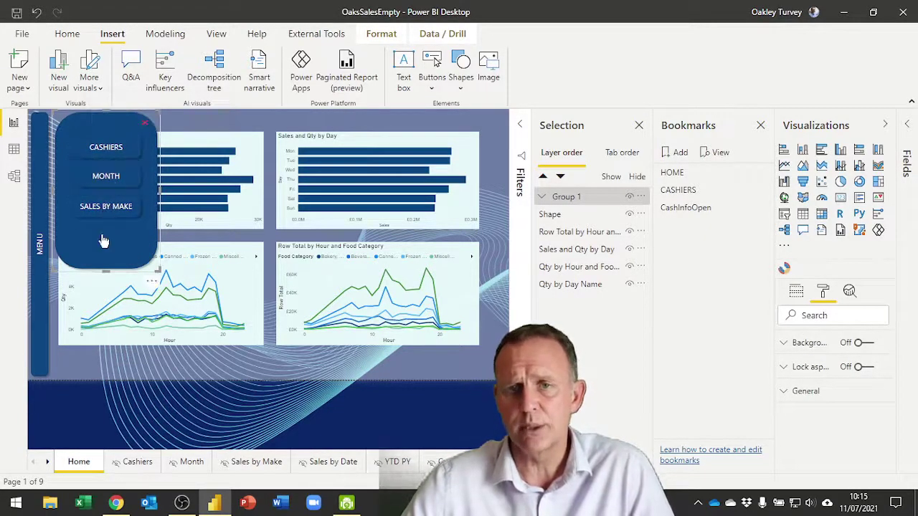
Rename the new group of buttons and panel as Menu
click(563, 195)
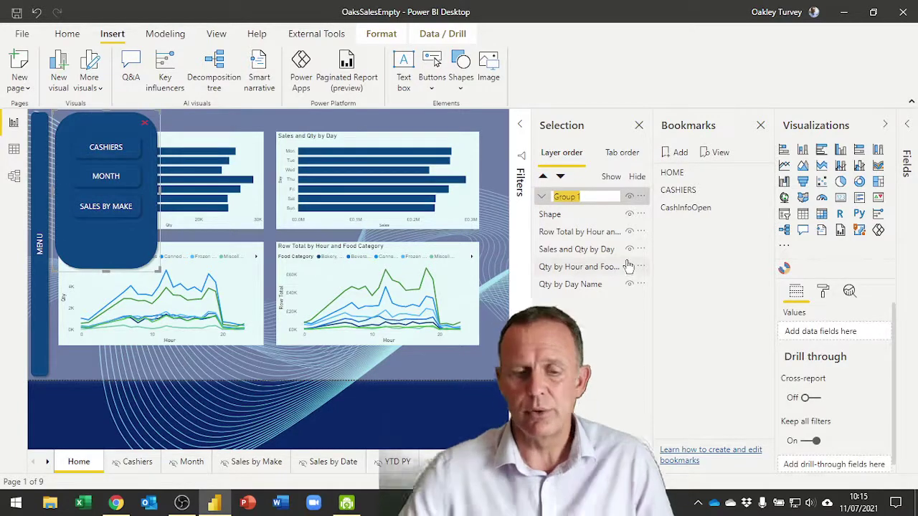
text(Me)
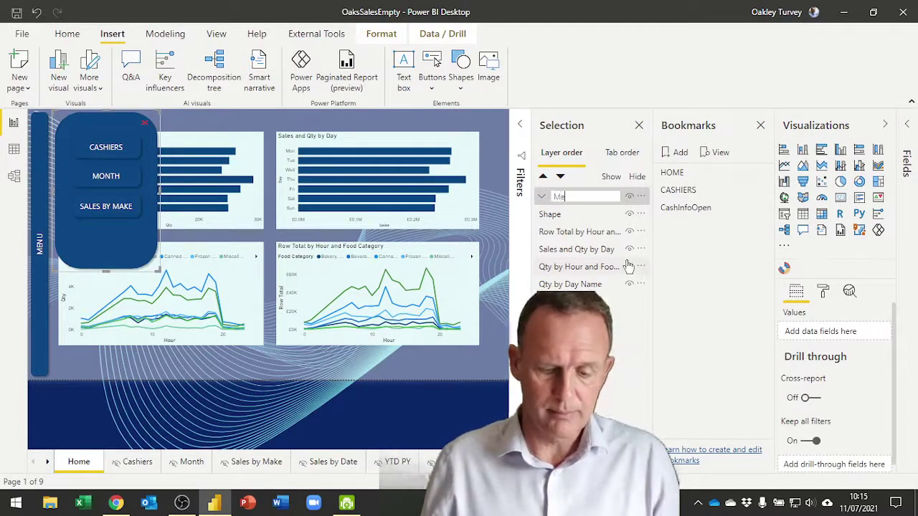
text(nu)
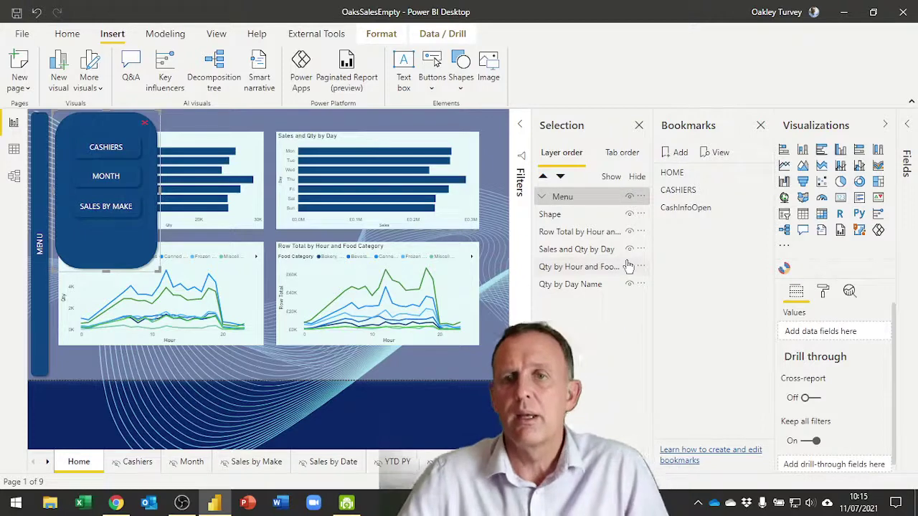
Hide the Menu group, update the HOME bookmark to this state, and apply the bookmark to check it
click(629, 198)
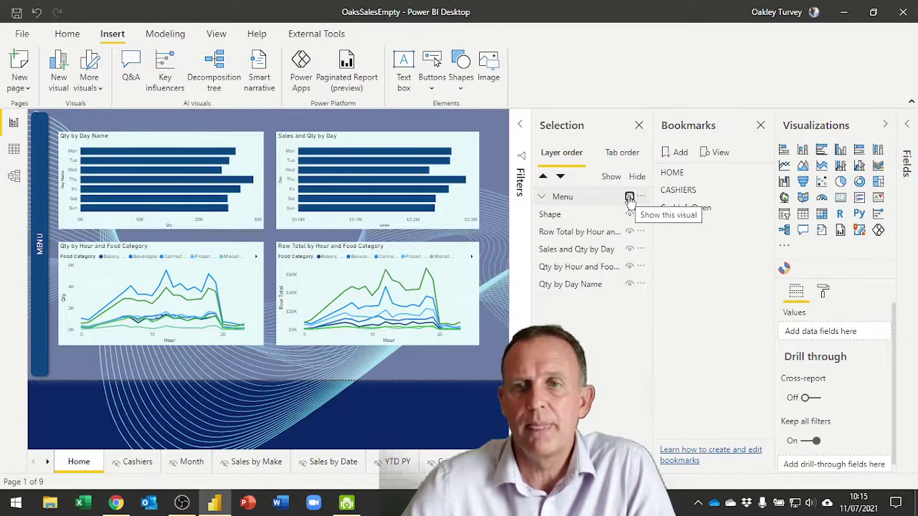
click(764, 173)
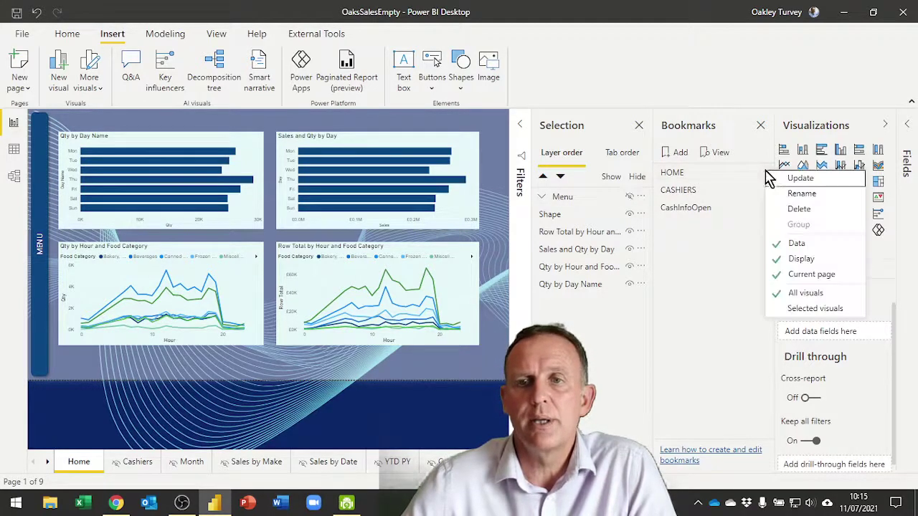
click(807, 180)
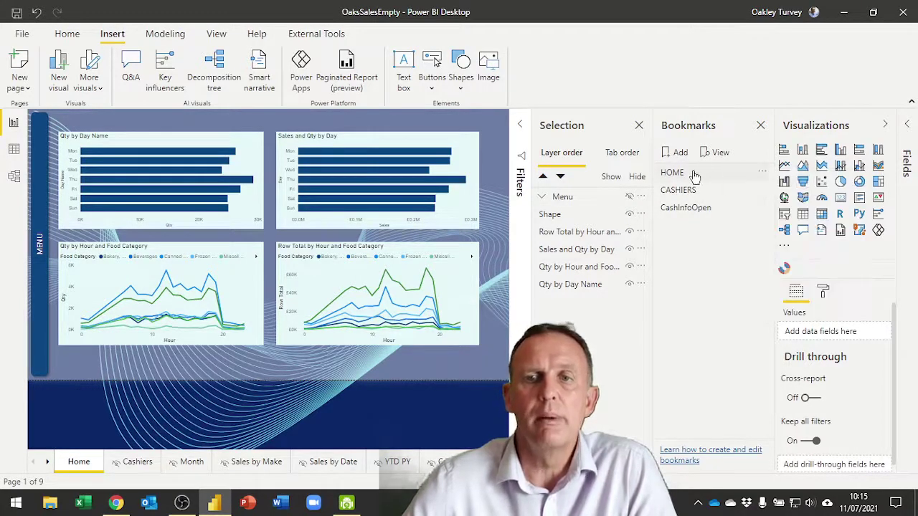
click(672, 175)
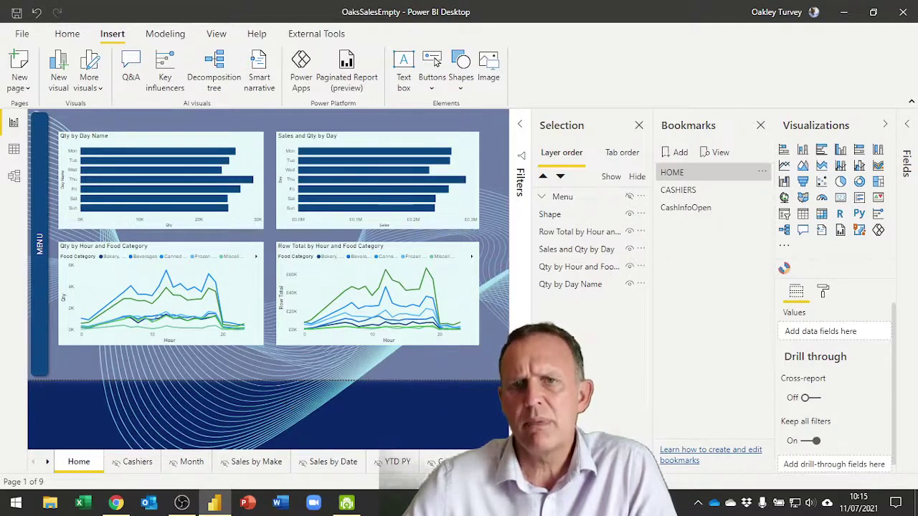
Add a new bookmark on the Home page and name it MenuOpen
click(672, 153)
double_click(666, 223)
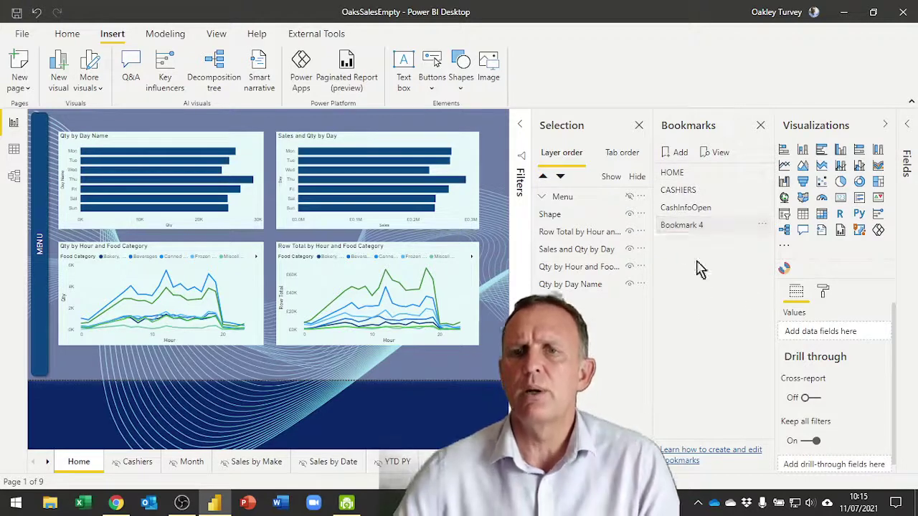
text(M)
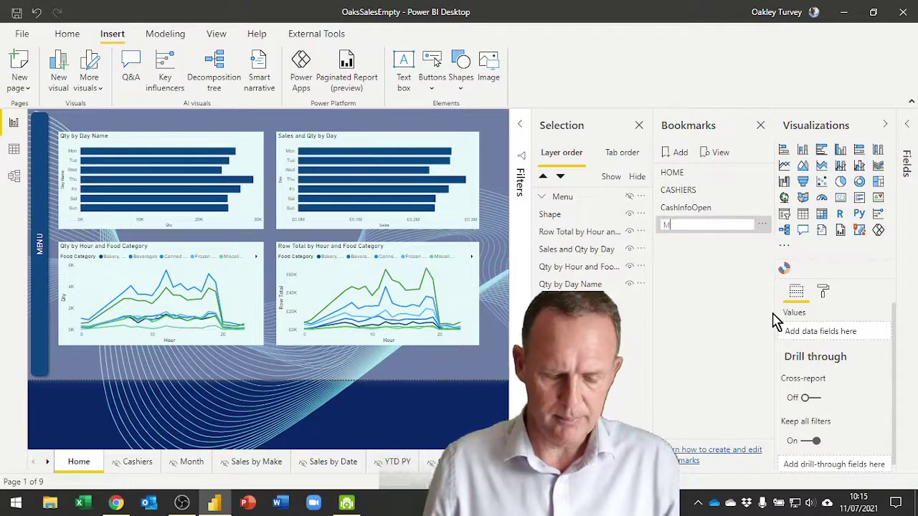
text(enuOpe)
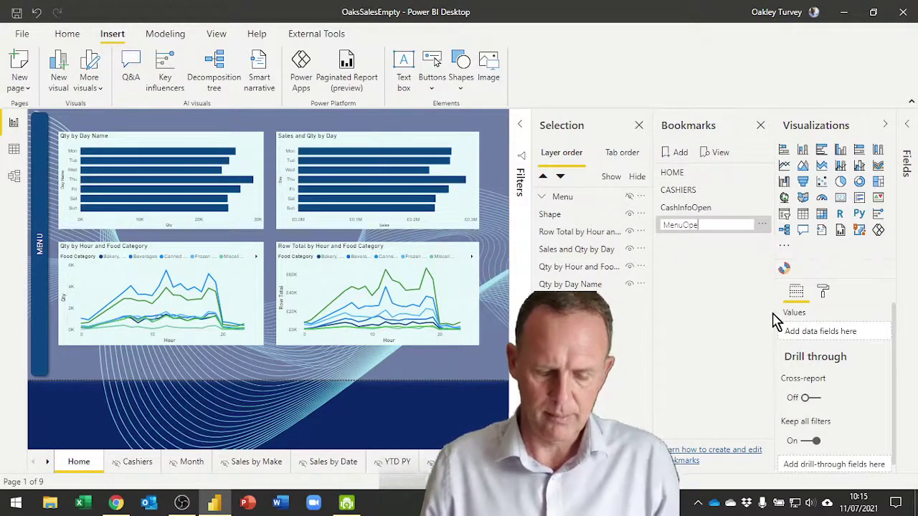
text(n)
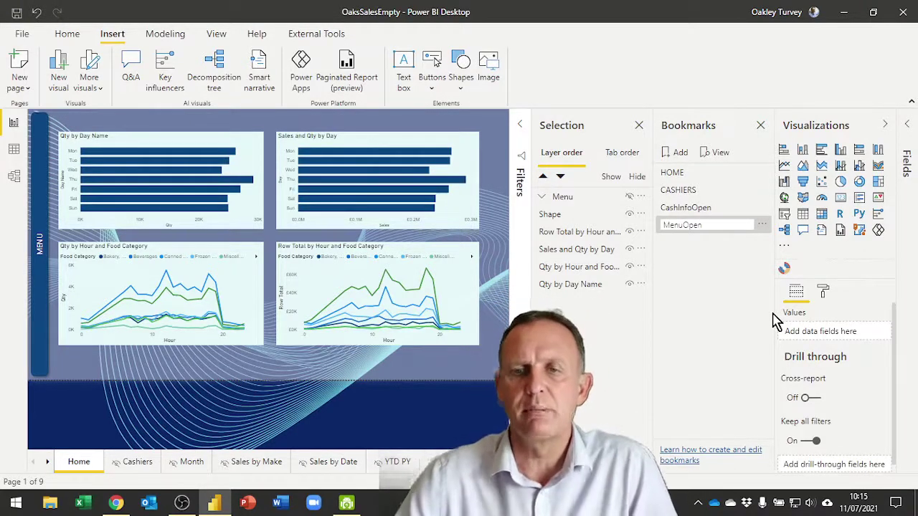
key(Return)
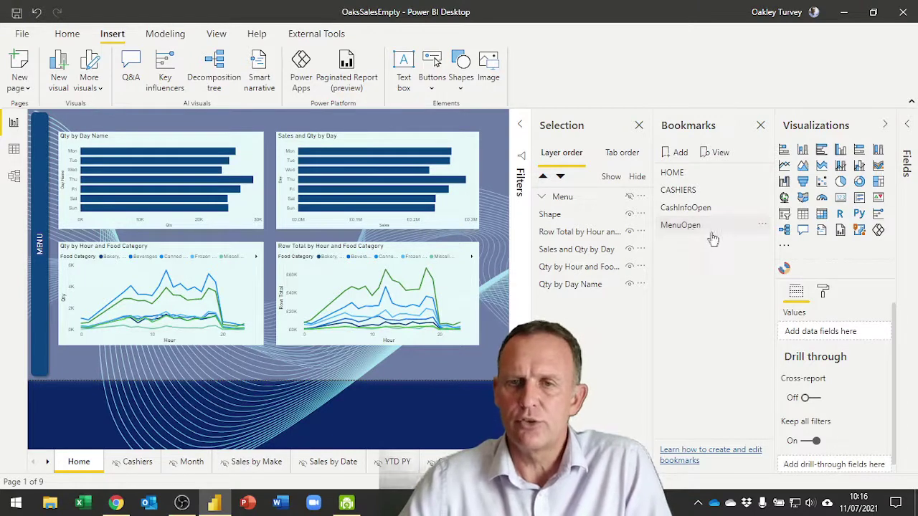
Show the Menu group again, update the MenuOpen bookmark to this state, and apply the bookmark to check it
click(688, 306)
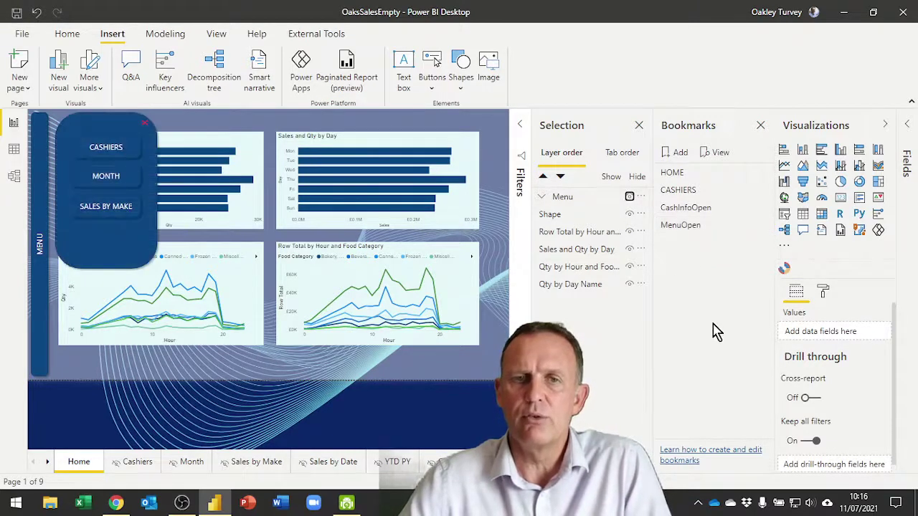
click(762, 225)
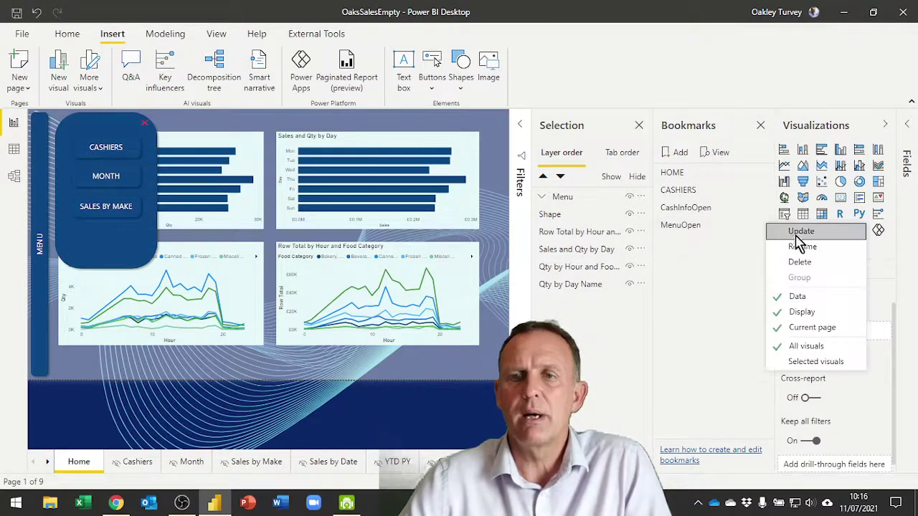
click(796, 233)
click(672, 225)
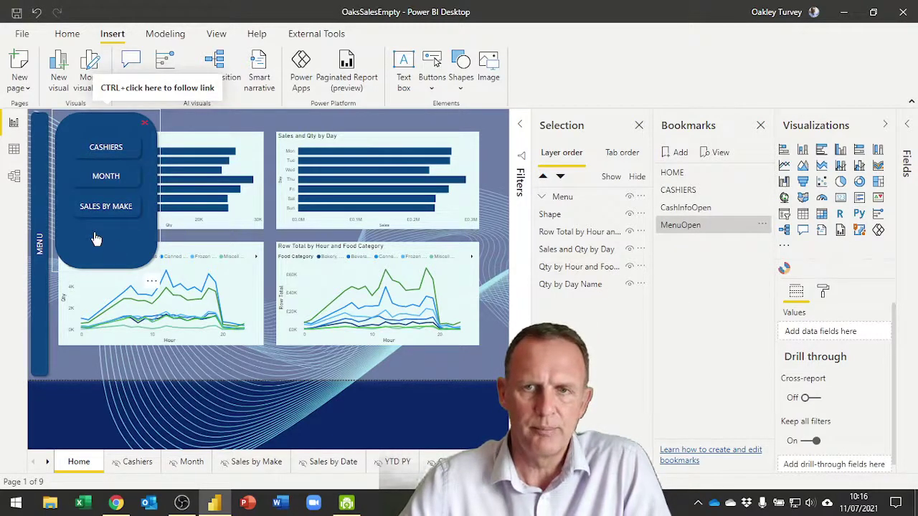
Turn on the vertical MENU bar's action, with type Bookmark and the MenuOpen bookmark as its target
click(45, 285)
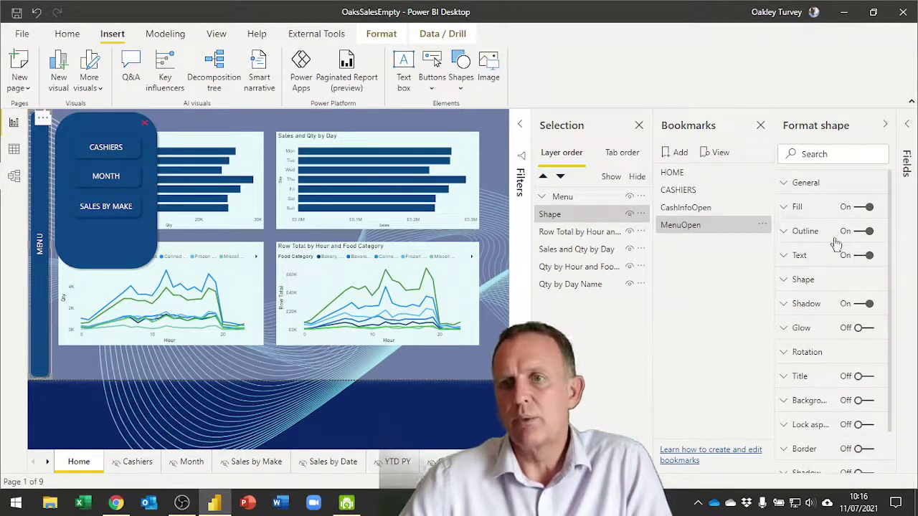
scroll(839, 237, down, 2)
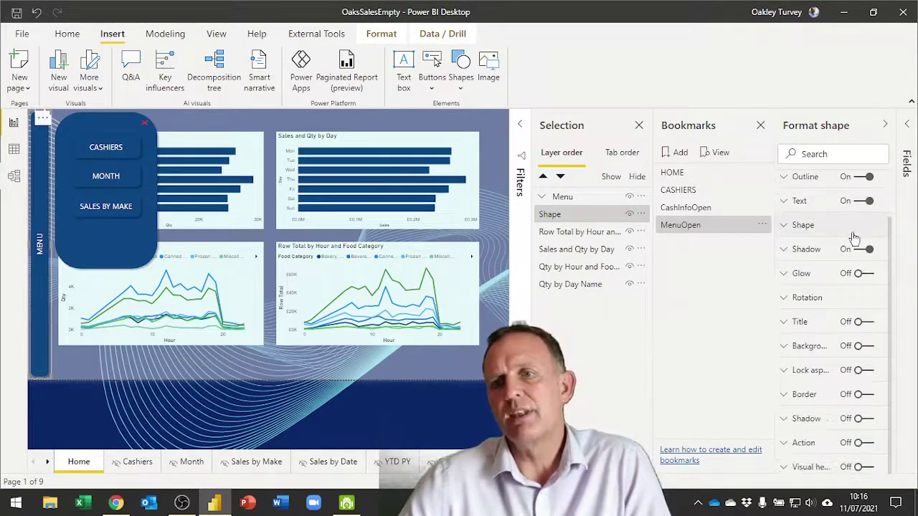
click(861, 442)
click(829, 368)
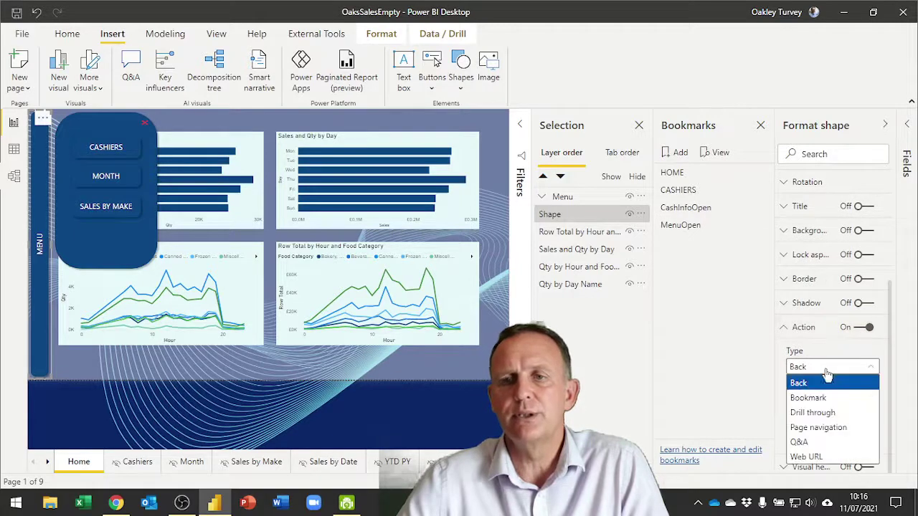
click(817, 397)
click(816, 410)
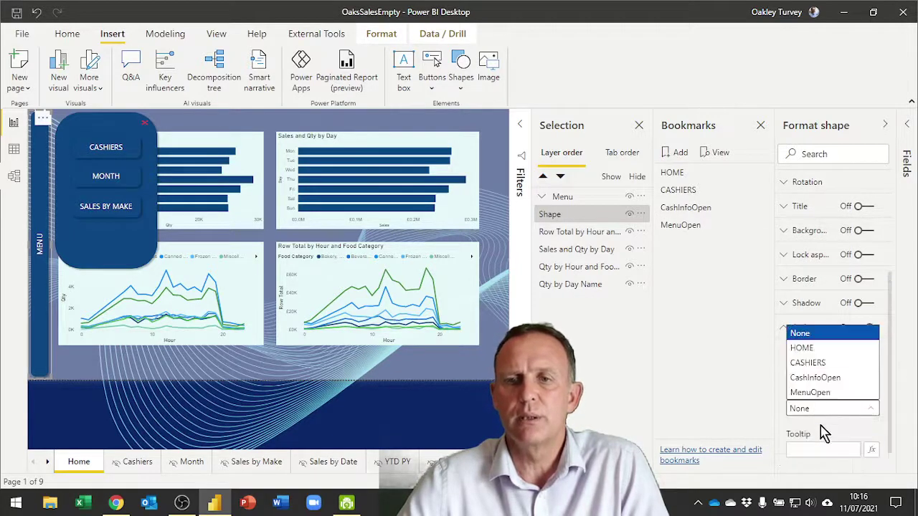
click(813, 393)
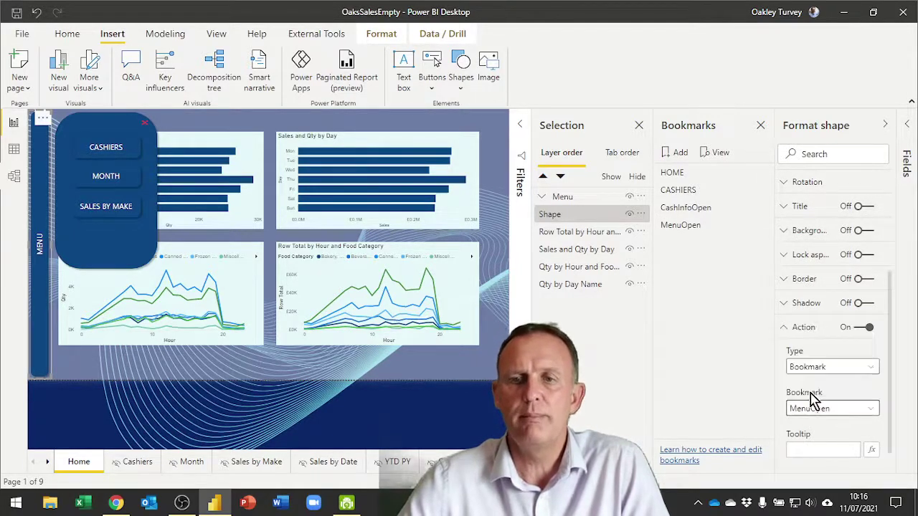
Examine the action type and target bookmark of the rounded menu panel shape
click(244, 416)
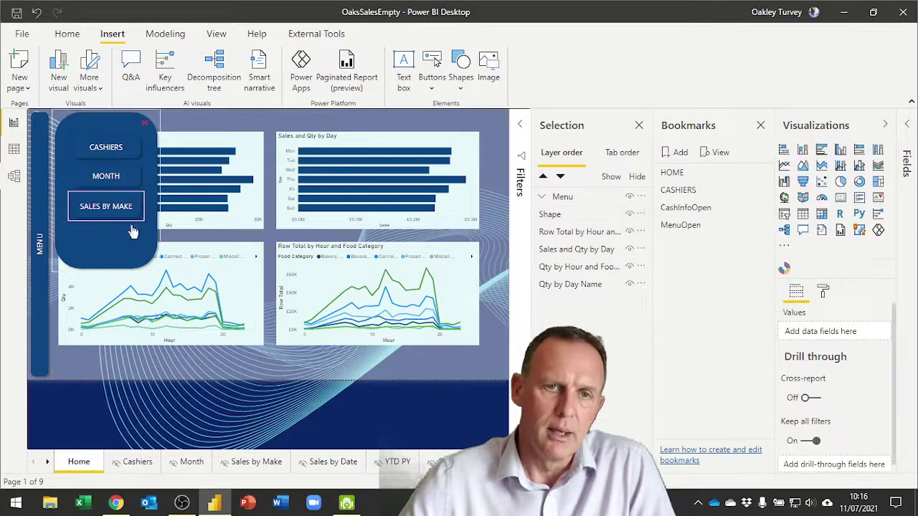
click(123, 251)
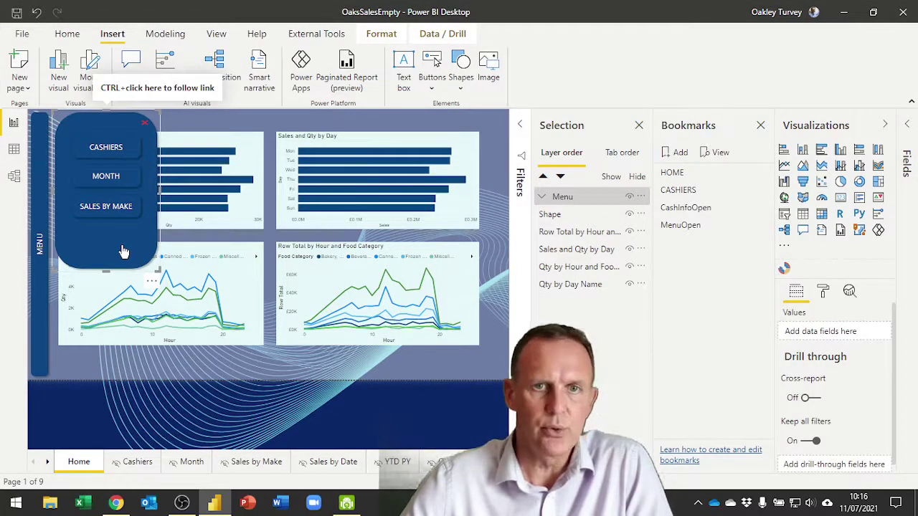
click(123, 251)
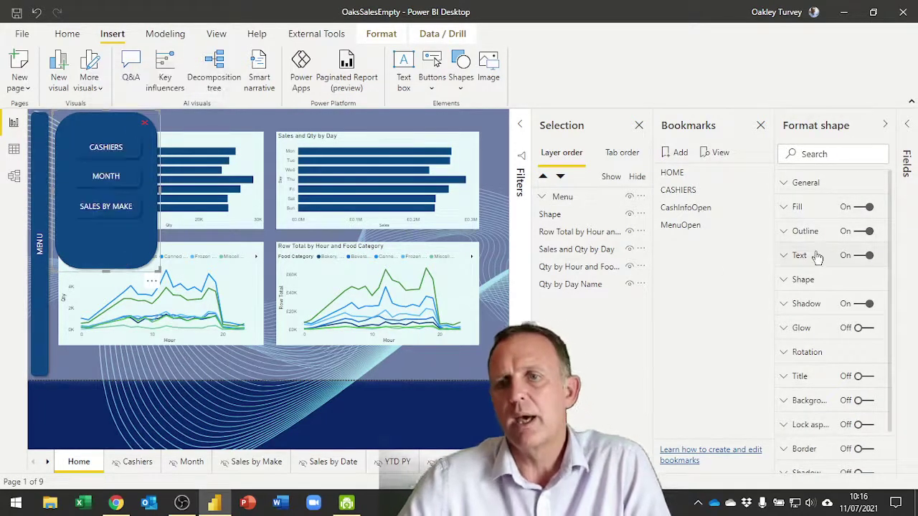
scroll(820, 261, down, 2)
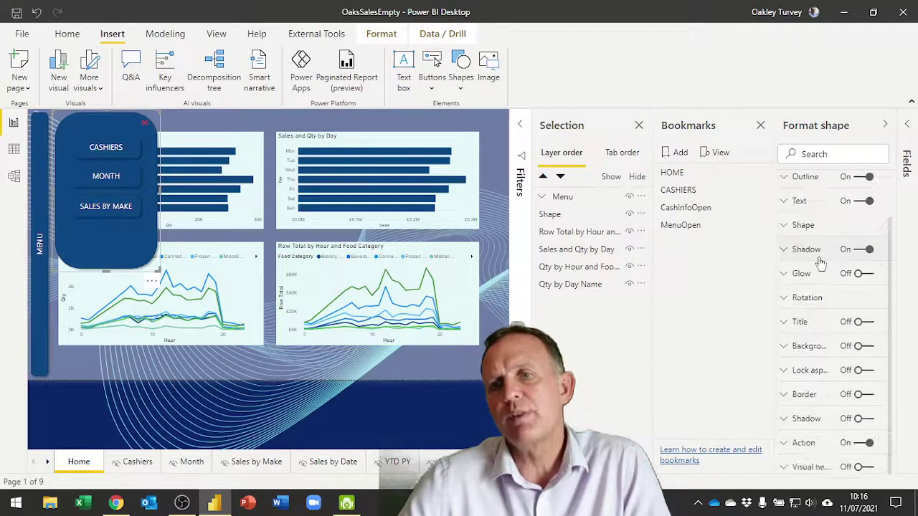
click(808, 443)
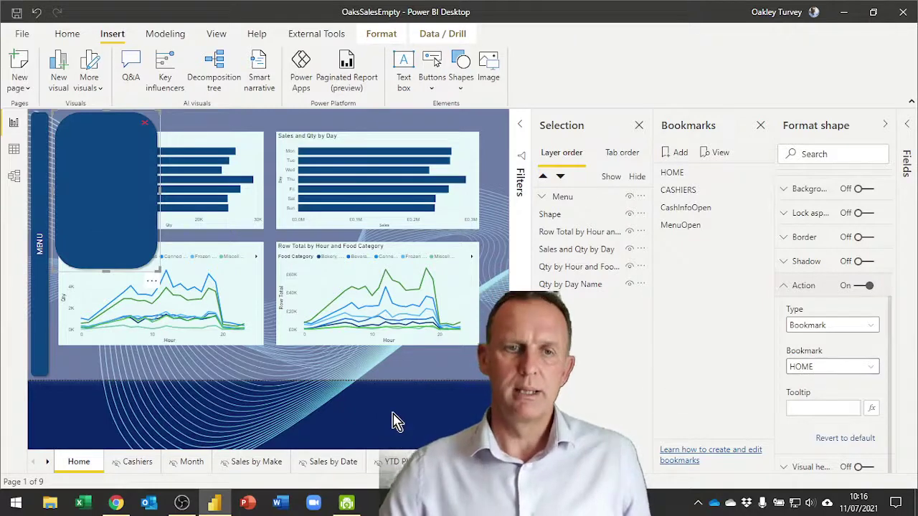
click(418, 444)
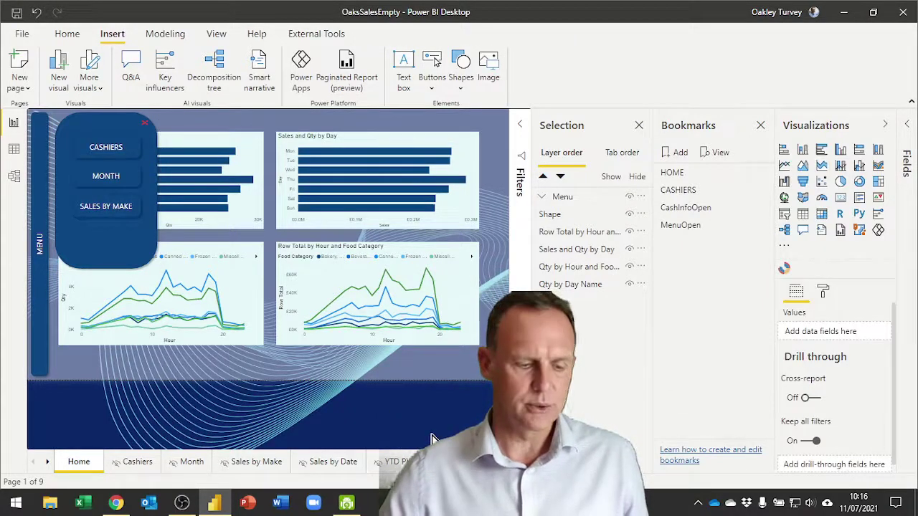
Test the menu navigation by closing the panel through its shape and reopening it from the MENU bar
ctrl+click(137, 251)
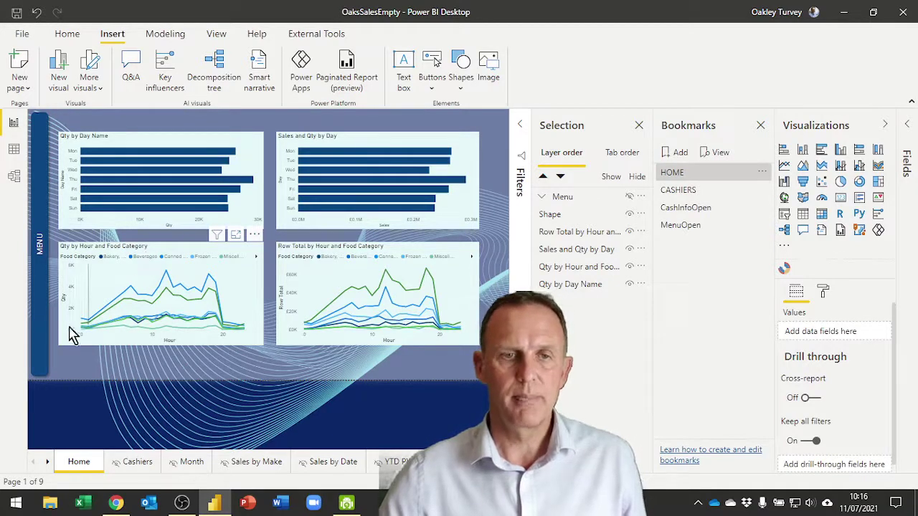
ctrl+click(43, 287)
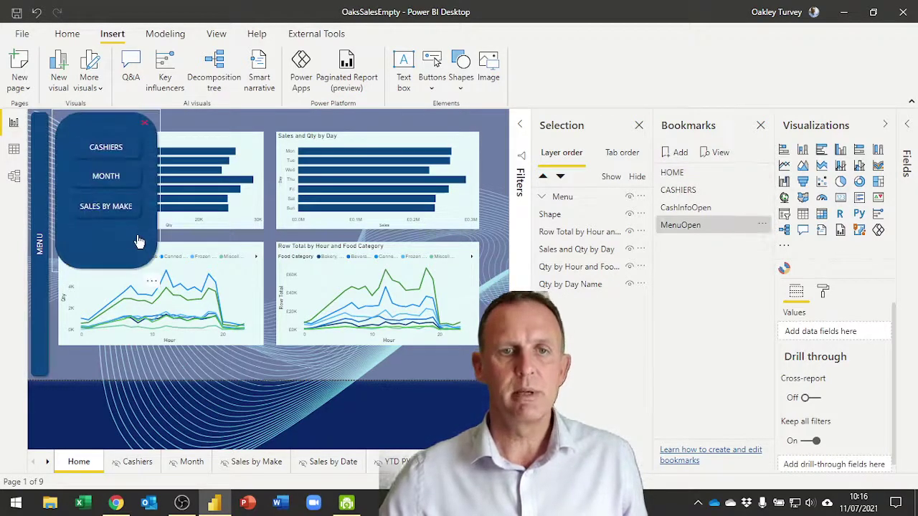
ctrl+click(129, 242)
ctrl+click(39, 276)
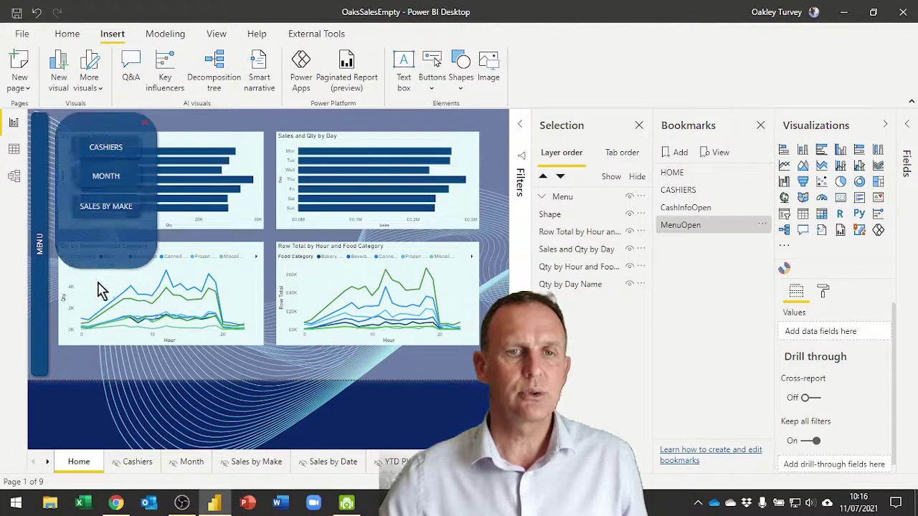
Test the CASHIERS menu link, open and close the information pop-up there, and return to the Home page
ctrl+click(117, 157)
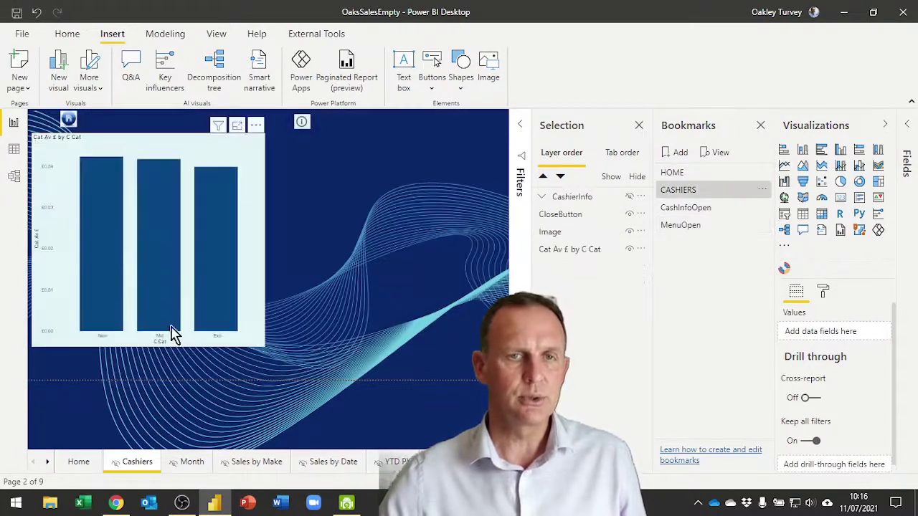
ctrl+click(301, 123)
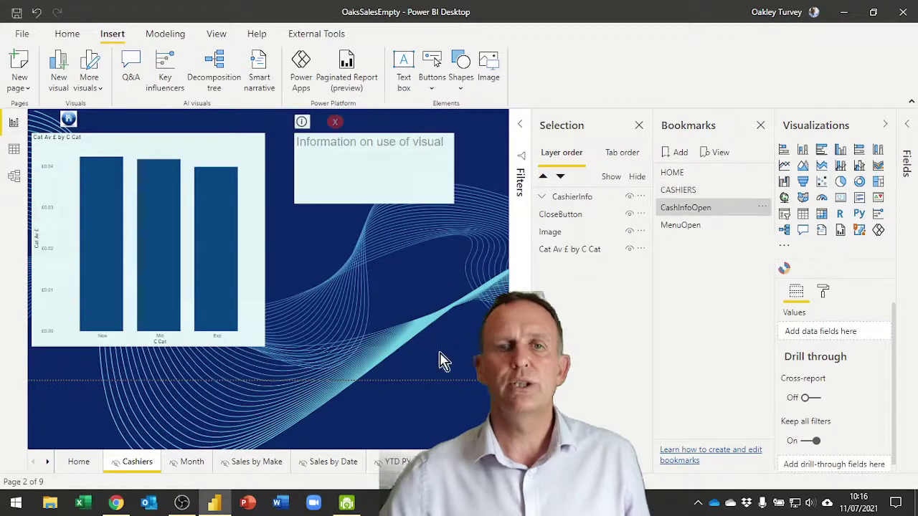
ctrl+click(335, 124)
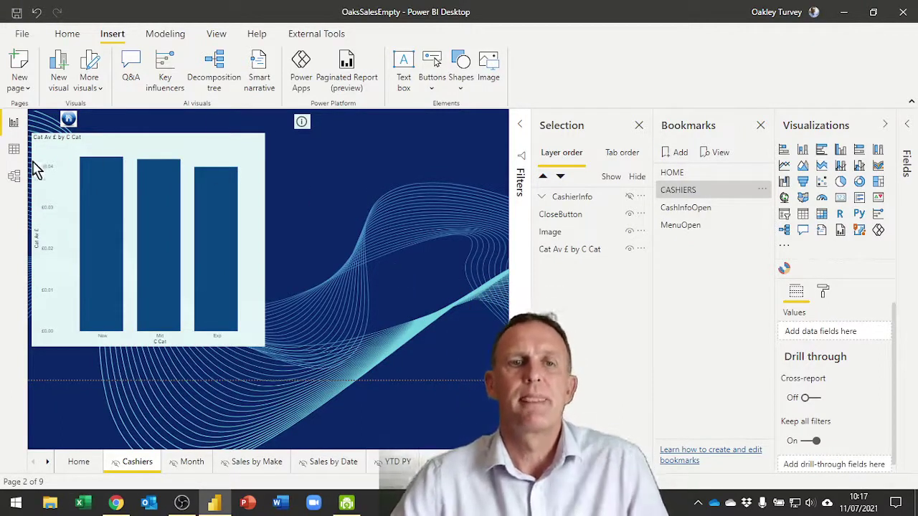
ctrl+click(69, 121)
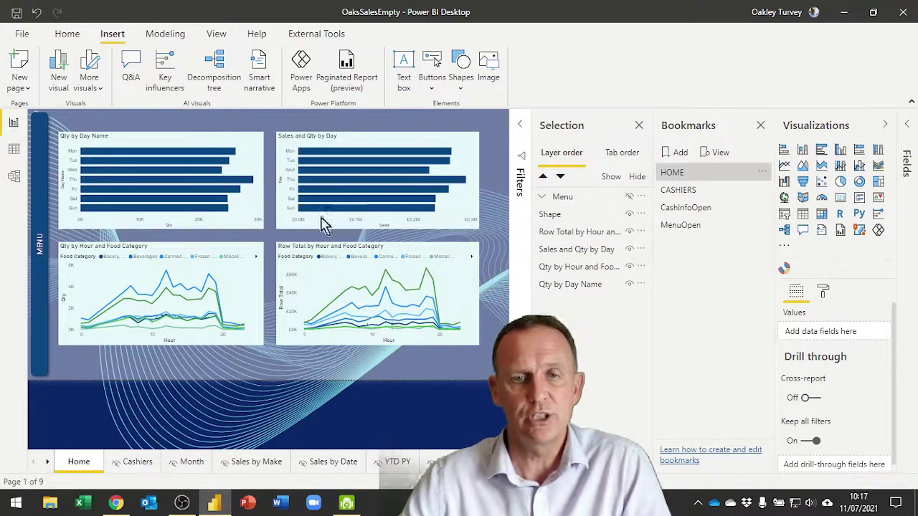
Duplicate the vertical MENU bar and place the copy along the report page's right edge
click(45, 319)
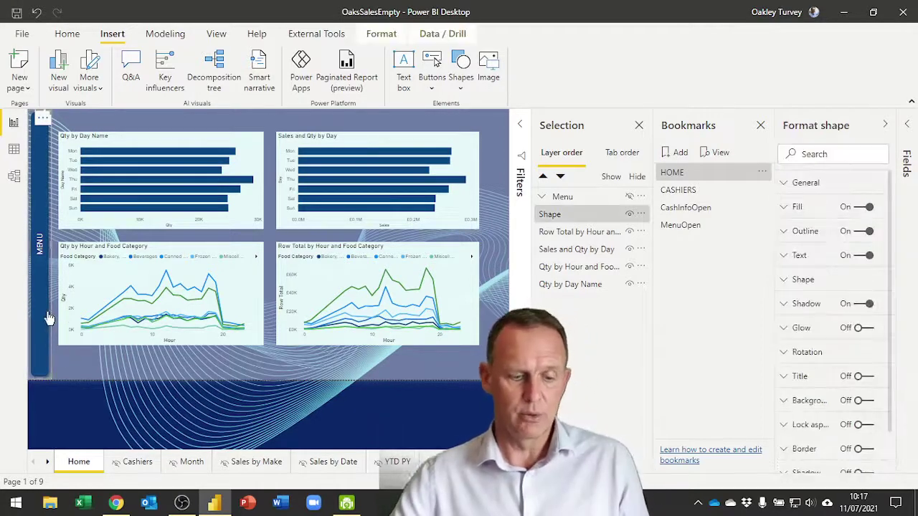
key(ctrl+c)
key(ctrl+v)
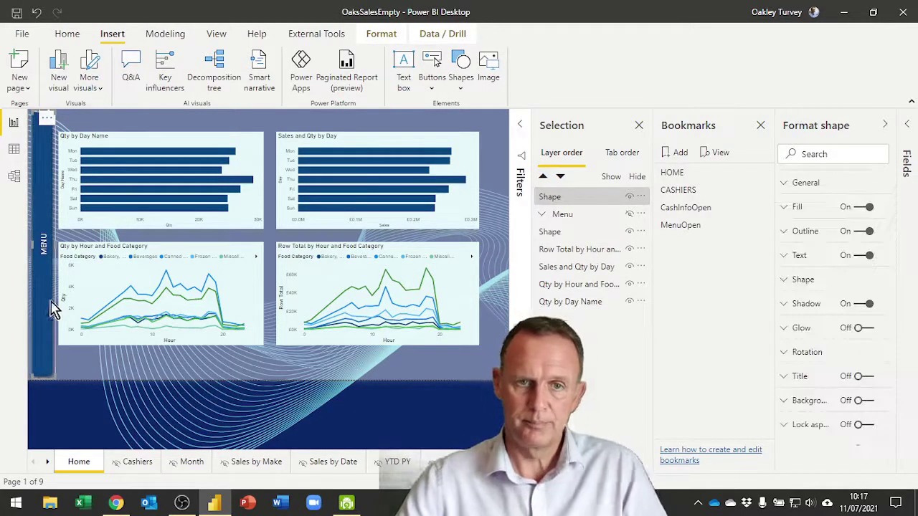
drag(53, 307, 509, 302)
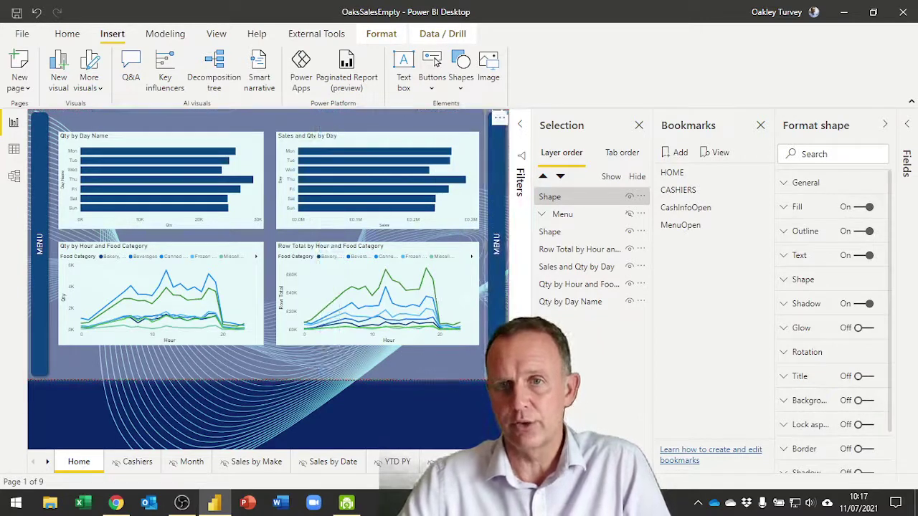
Change the copied bar's text to State Select
click(788, 256)
double_click(828, 296)
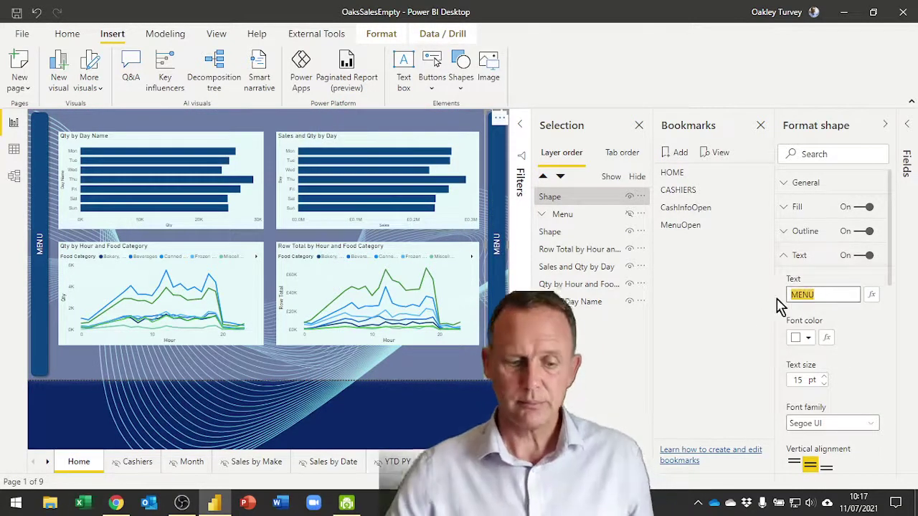
text(State Select)
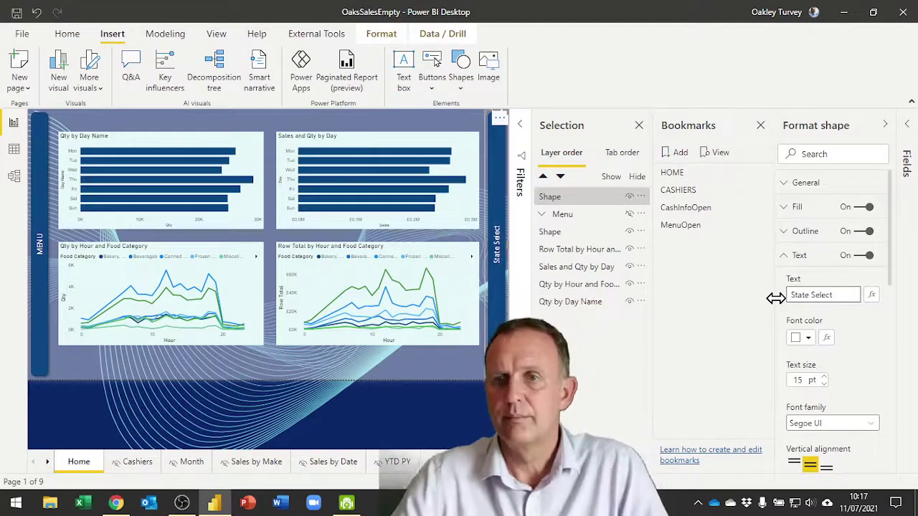
click(709, 378)
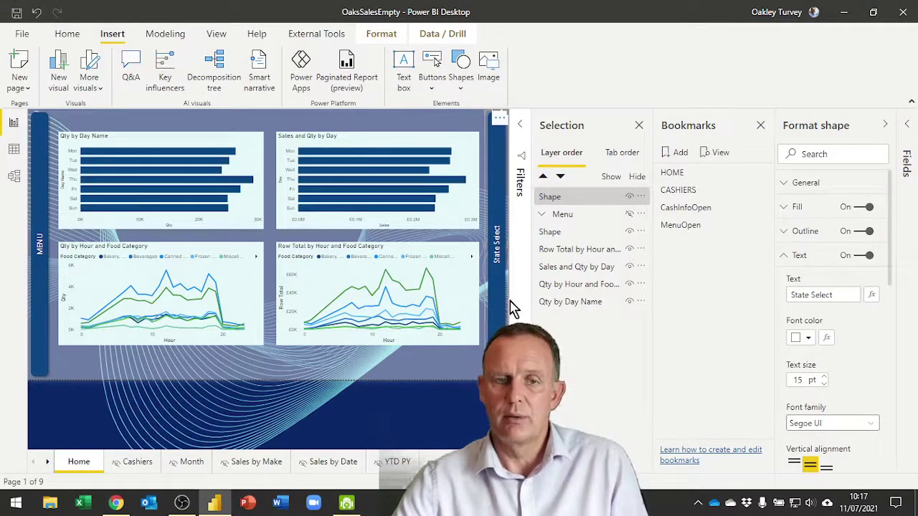
Duplicate the State Select bar, widen the copy into a rounded panel over the right-hand charts, and turn off its text
key(ctrl+v)
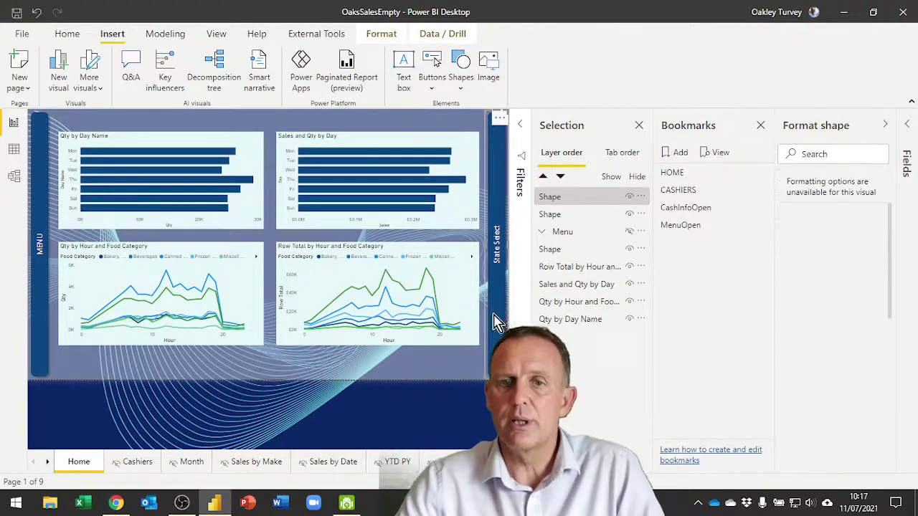
mouse_move(486, 313)
mouse_down()
mouse_move(463, 309)
mouse_move(471, 311)
mouse_up()
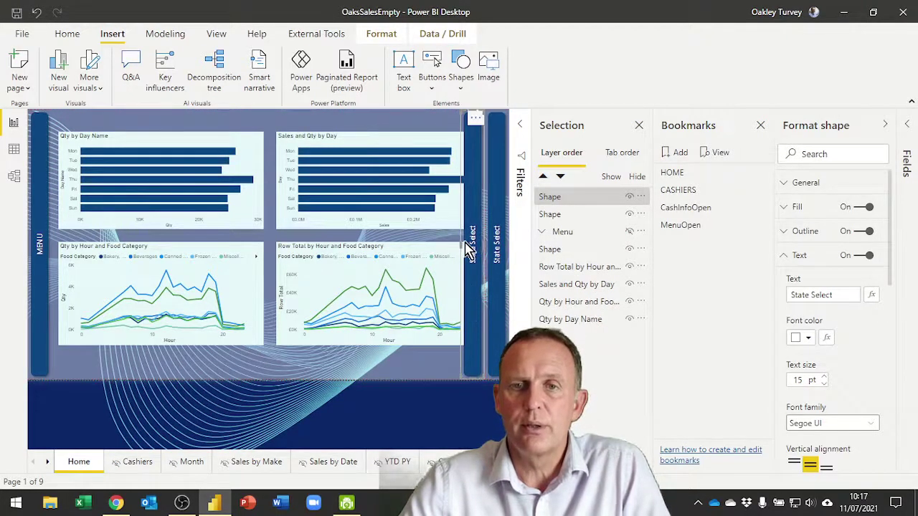
drag(454, 246, 291, 244)
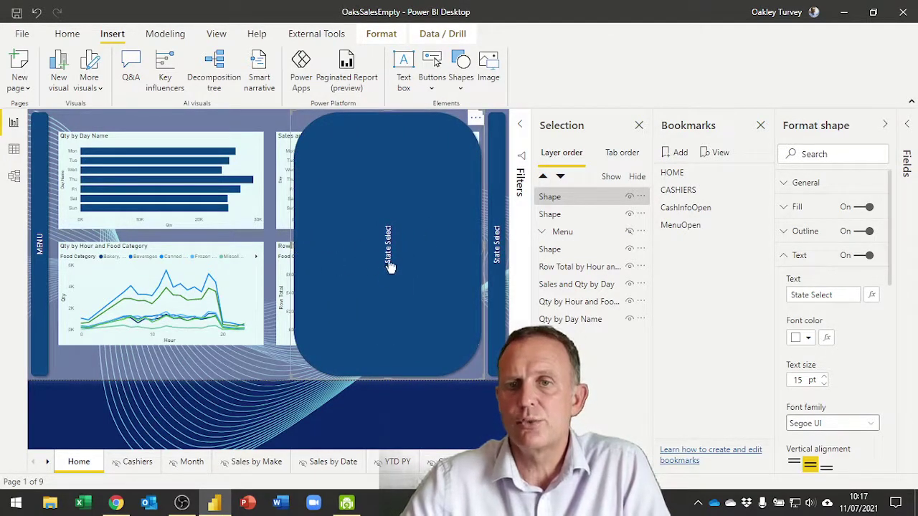
click(864, 256)
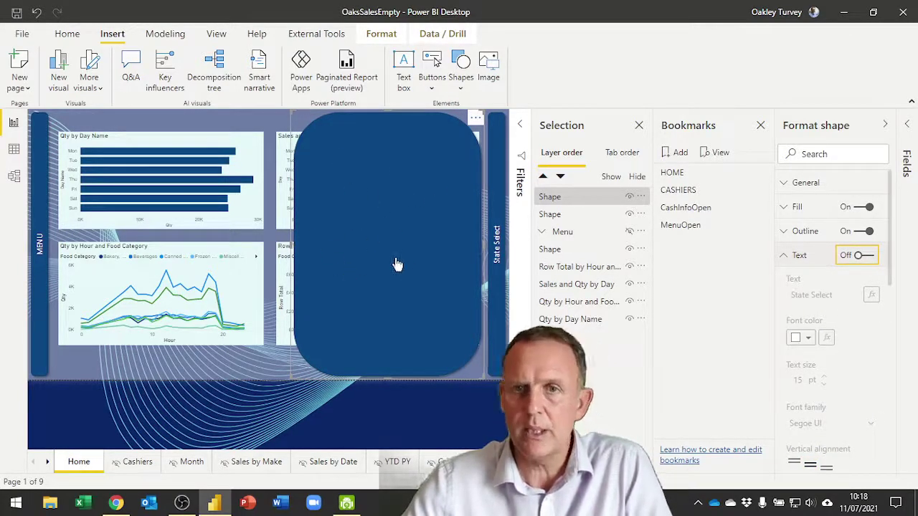
click(387, 420)
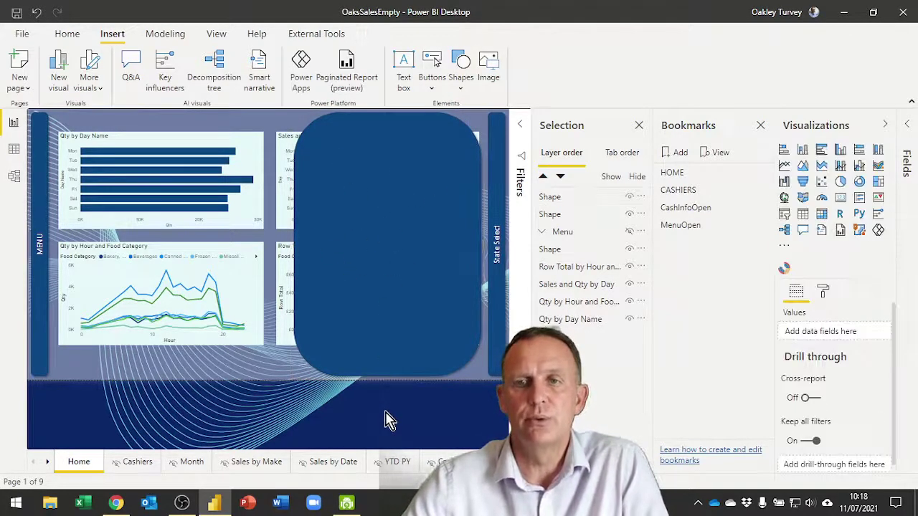
Add a slicer, move it onto the new rounded panel, and stretch it to nearly the panel's height
click(784, 214)
drag(142, 190, 412, 181)
drag(389, 247, 399, 334)
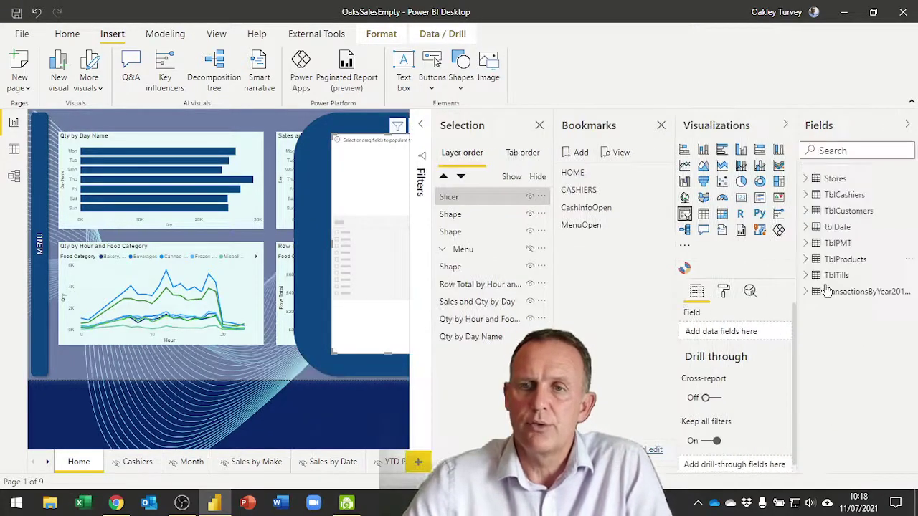
Populate the slicer with the State field from the Stores table and collapse the side panes to enlarge the report canvas
click(818, 178)
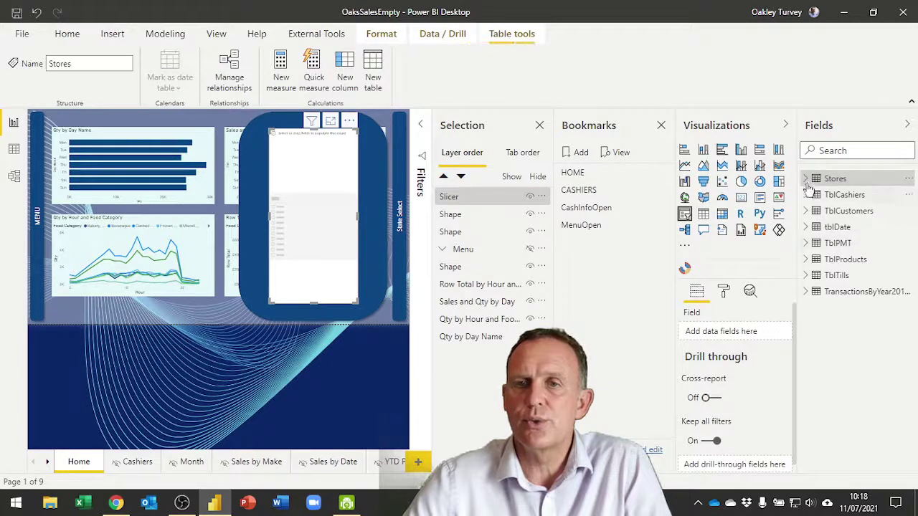
click(805, 178)
click(843, 293)
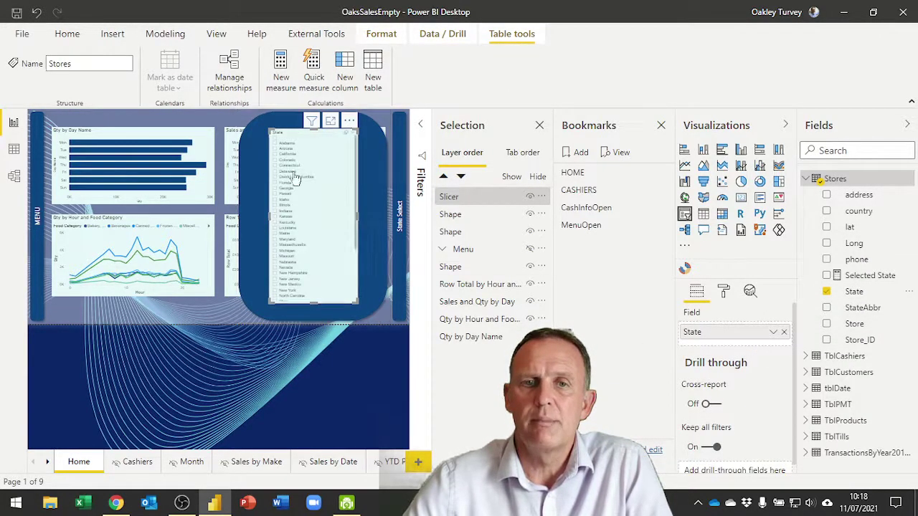
click(907, 125)
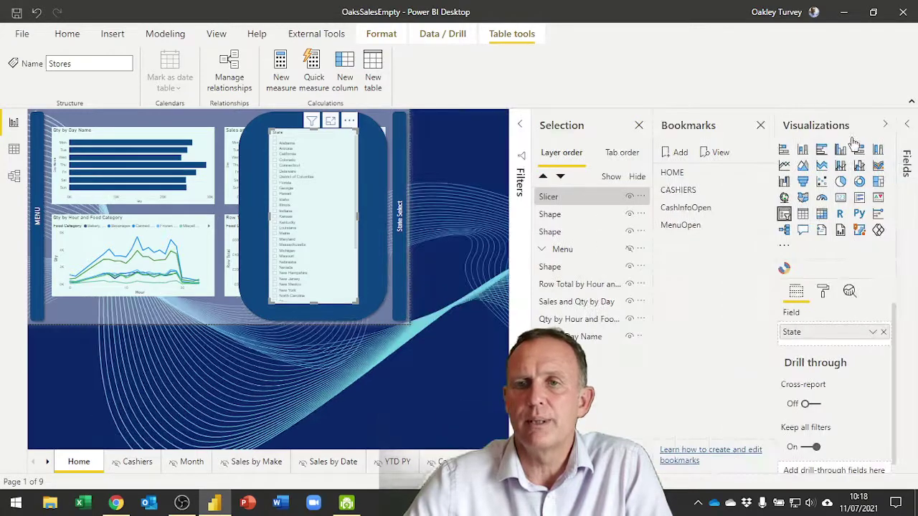
click(884, 125)
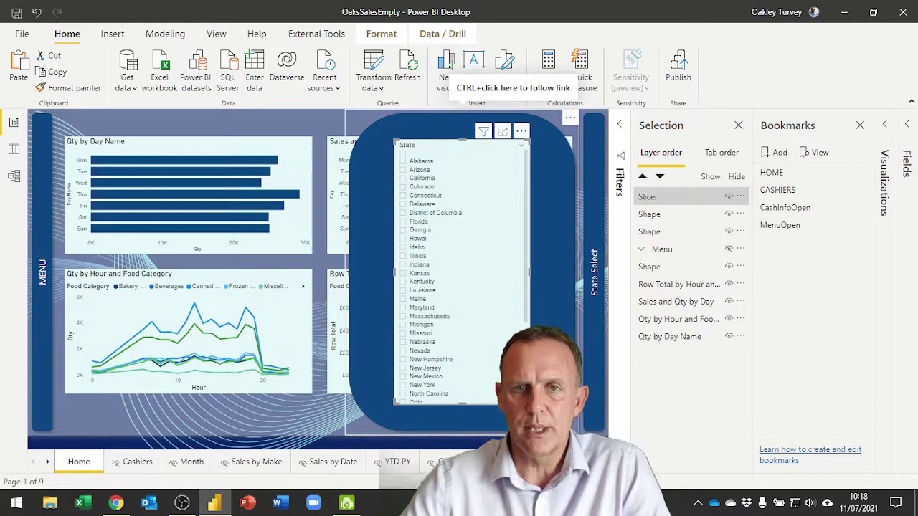
Turn on the text of the rounded panel behind the slicer and set it to x
click(553, 366)
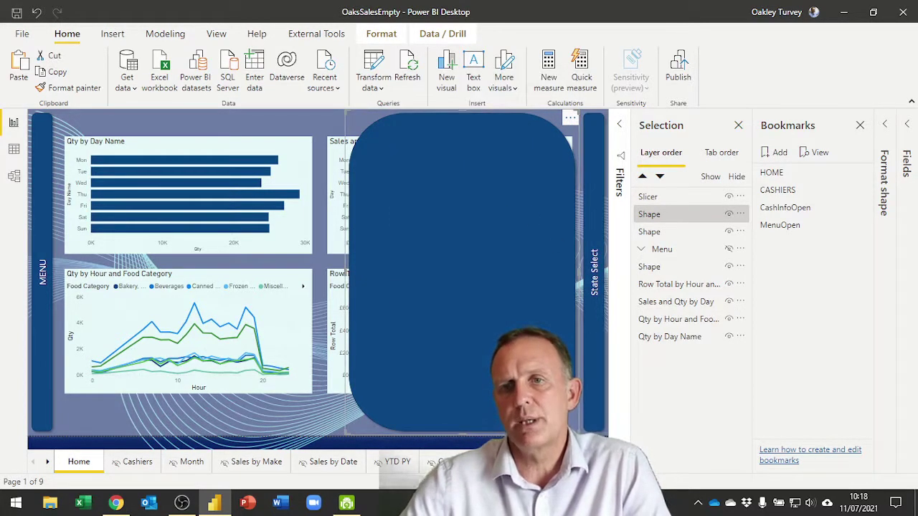
click(883, 128)
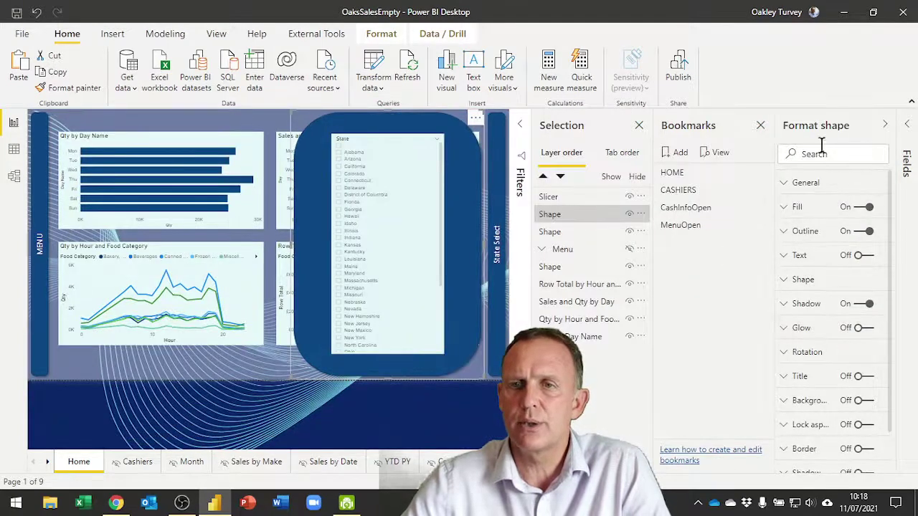
click(846, 255)
drag(839, 297, 796, 313)
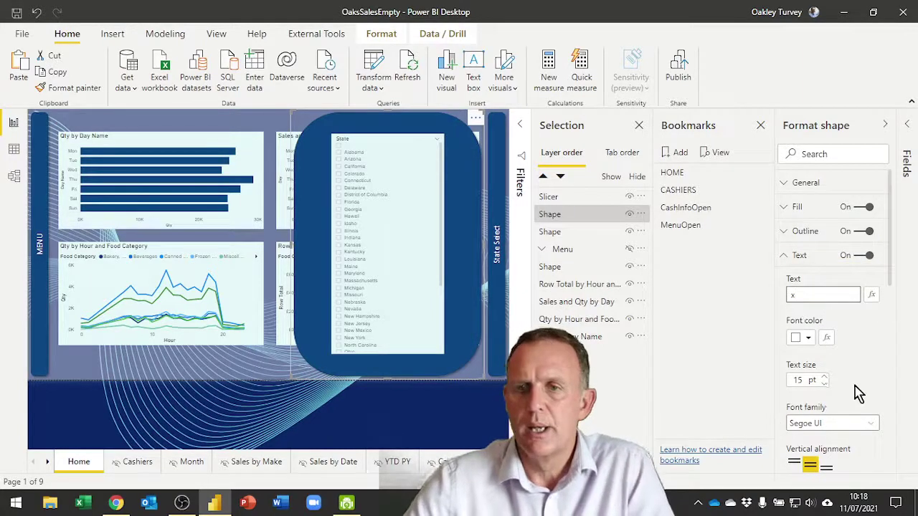
Align the panel's x text to the bottom vertically and right horizontally, with a 5 px right margin
scroll(850, 369, down, 3)
click(825, 265)
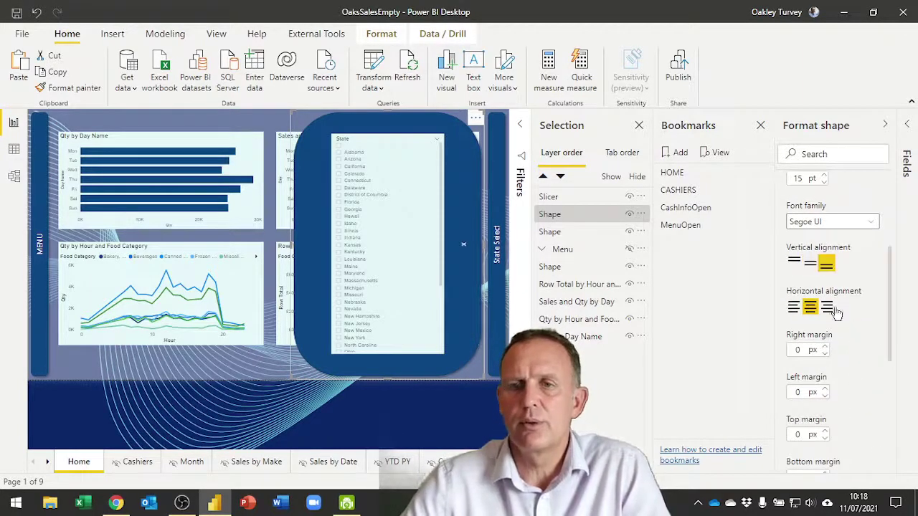
click(828, 307)
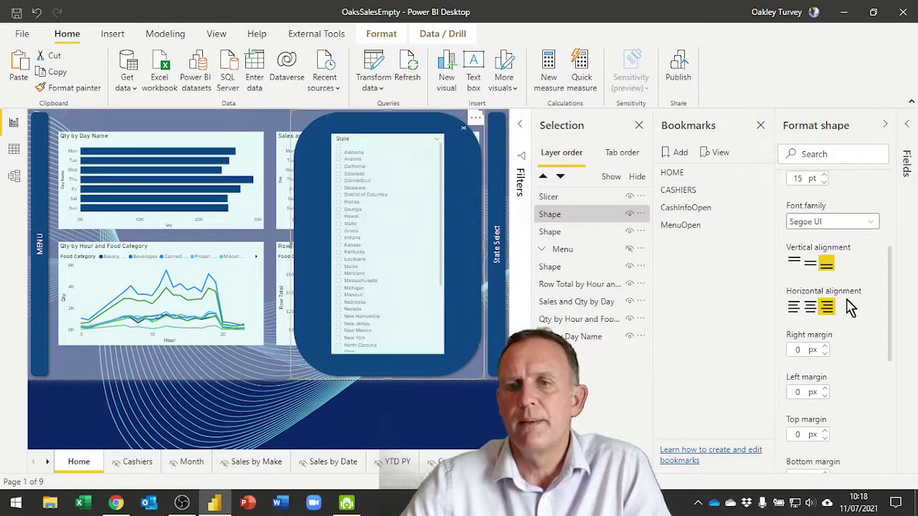
click(824, 347)
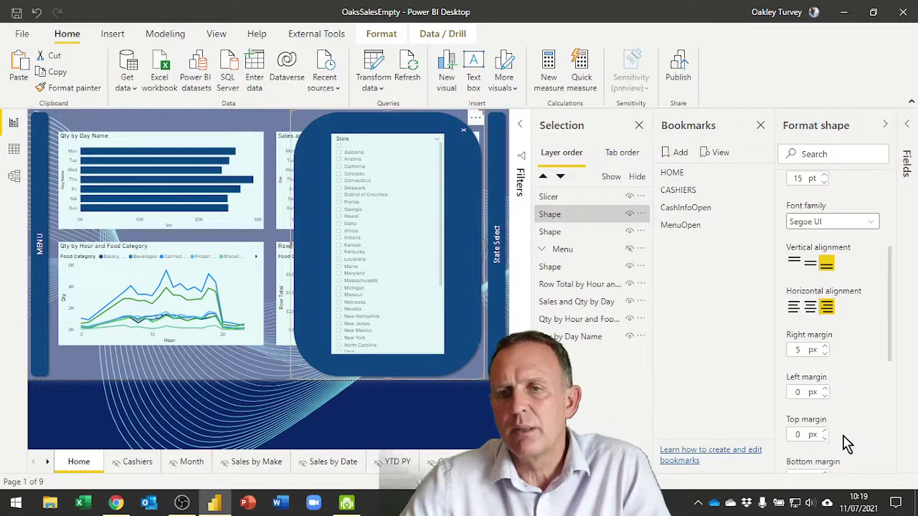
Set the bottom margin of the rounded panel's x text to 12 px
scroll(850, 444, down, 2)
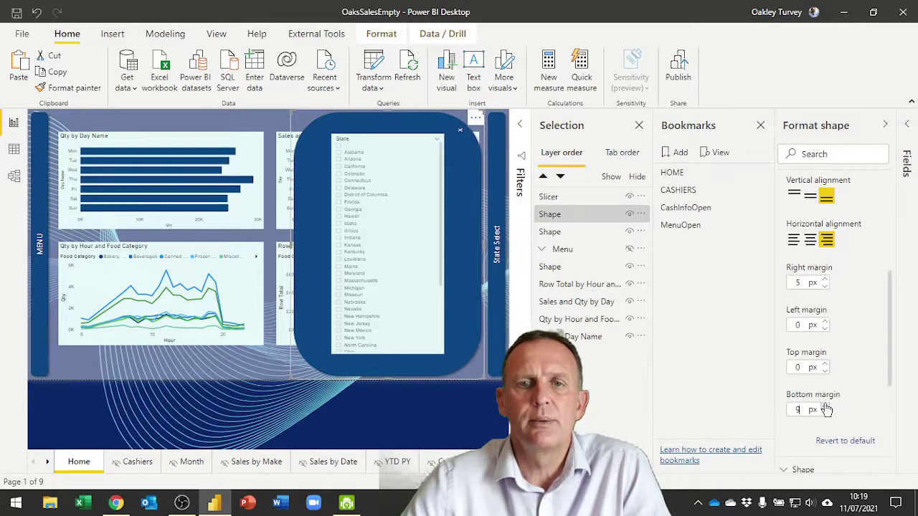
click(458, 130)
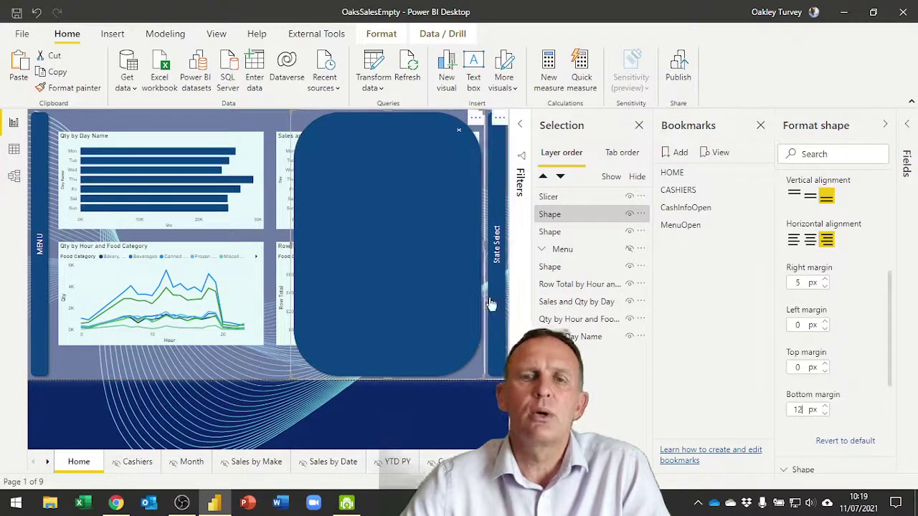
click(491, 251)
click(449, 135)
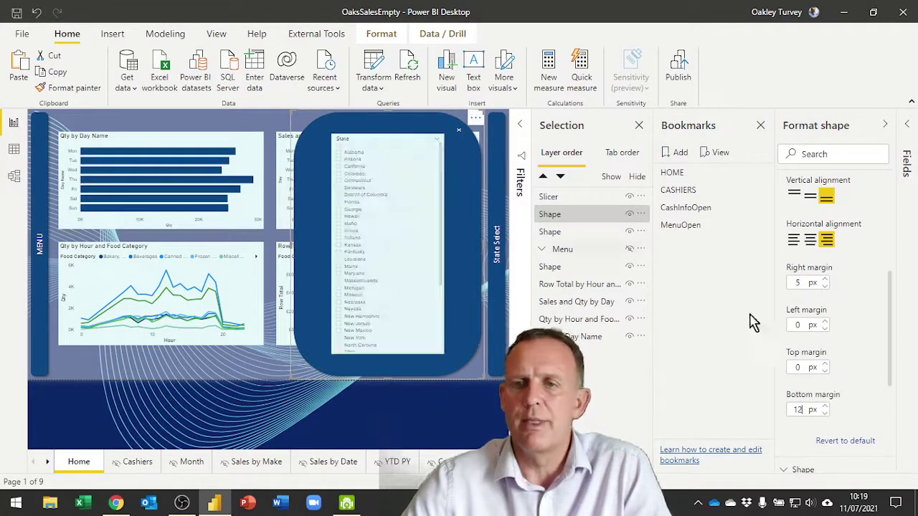
Change the font color of the rounded panel's x text to the recently used red
scroll(856, 297, up, 2)
scroll(818, 251, up, 2)
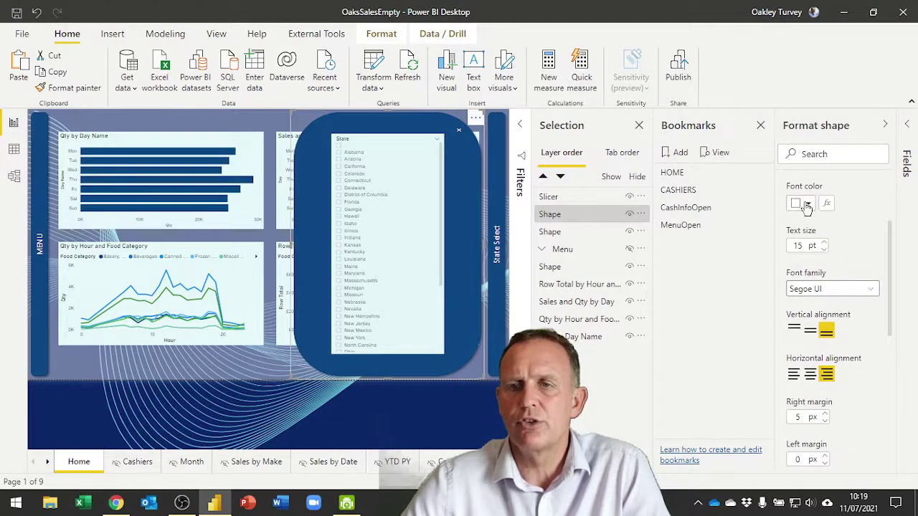
click(808, 205)
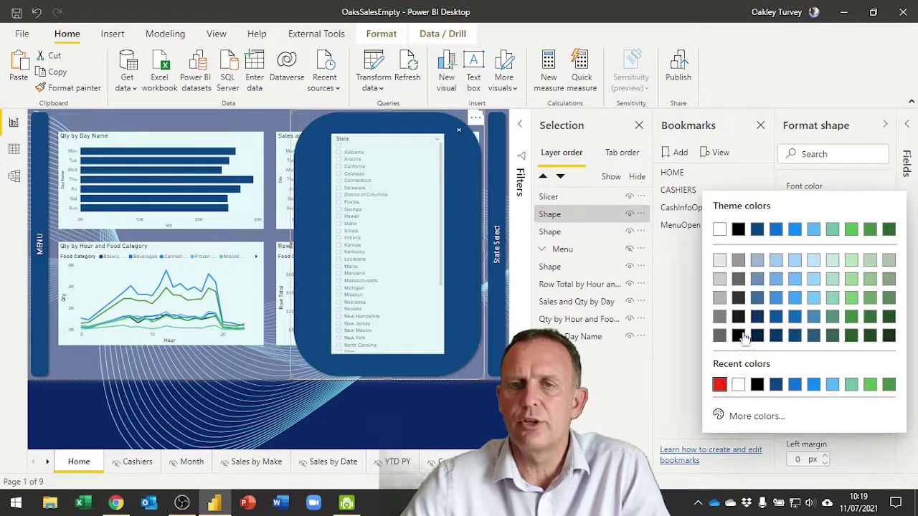
click(720, 383)
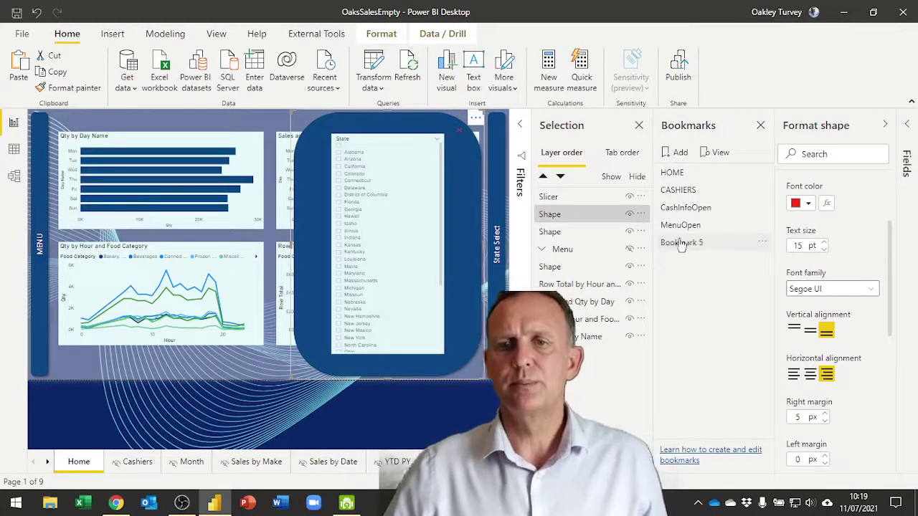
Add a new bookmark and name it SlicerClosed
double_click(681, 244)
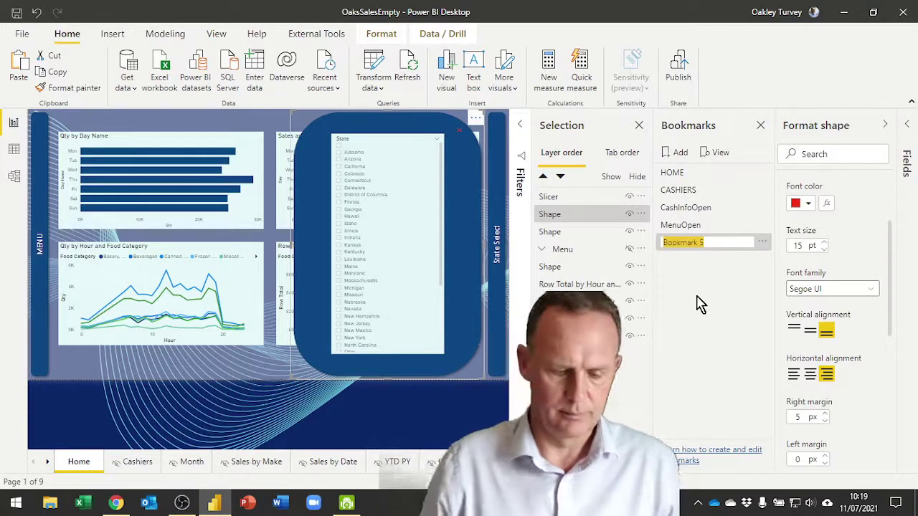
text(SlicerClosed)
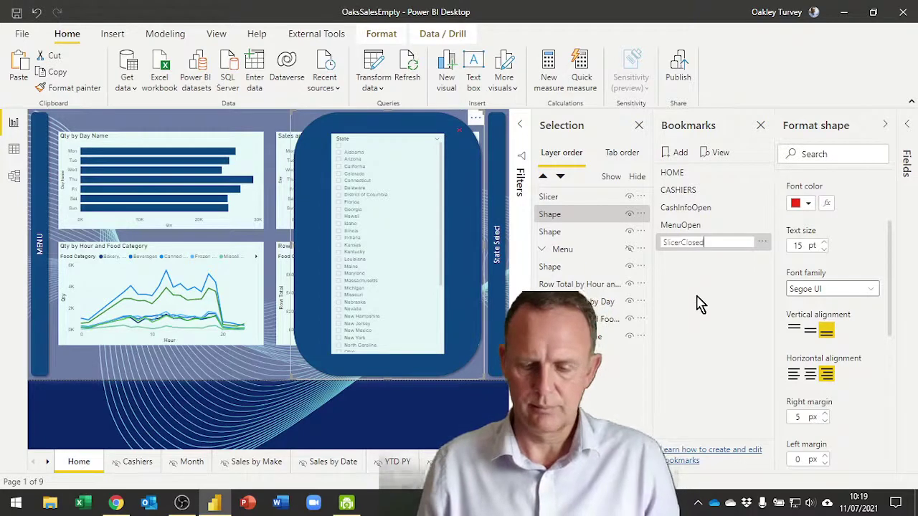
key(Return)
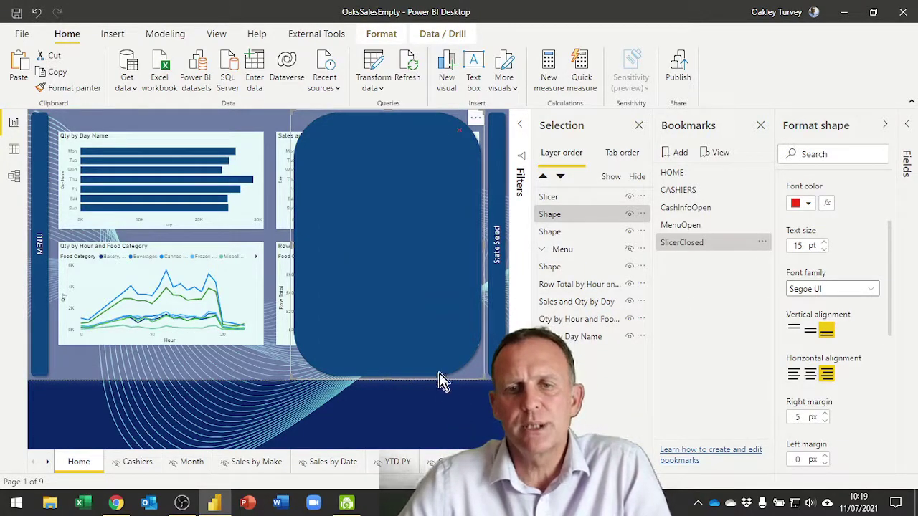
Clear any state selection in the slicer and group the slicer with the rounded panel behind it
click(425, 328)
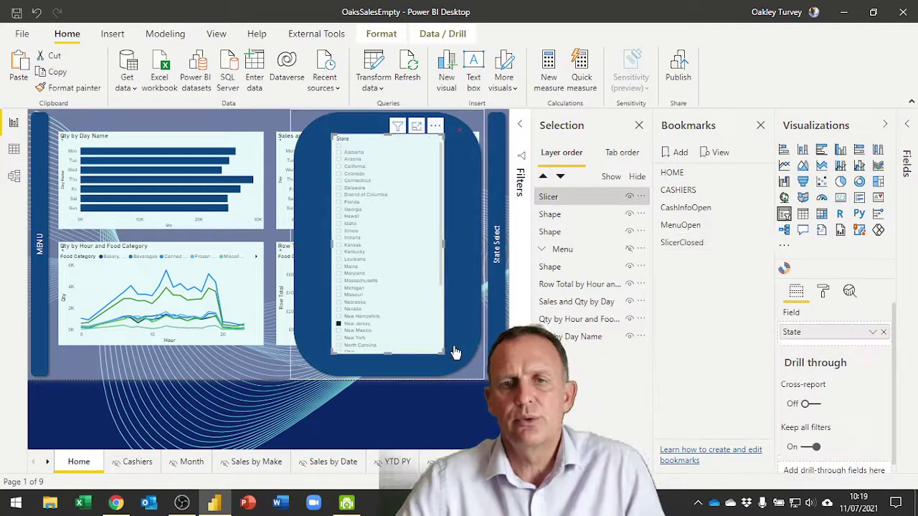
click(432, 139)
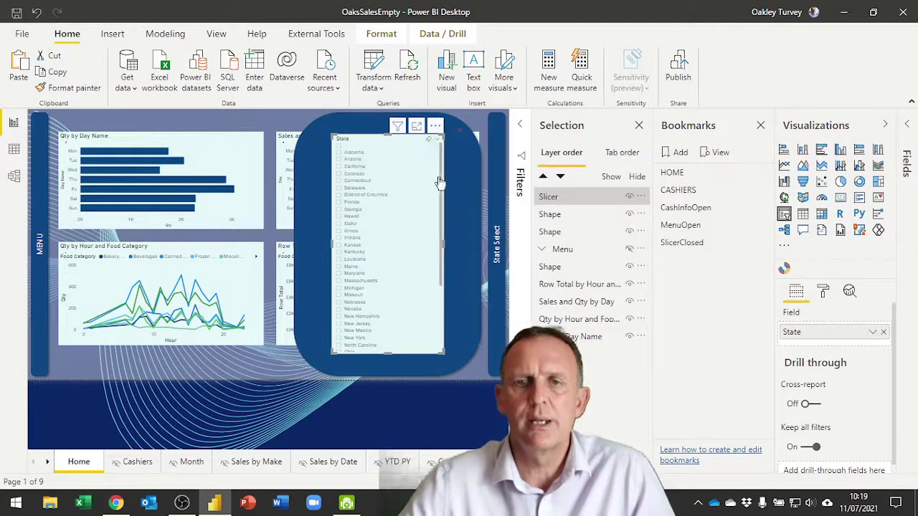
ctrl+click(466, 237)
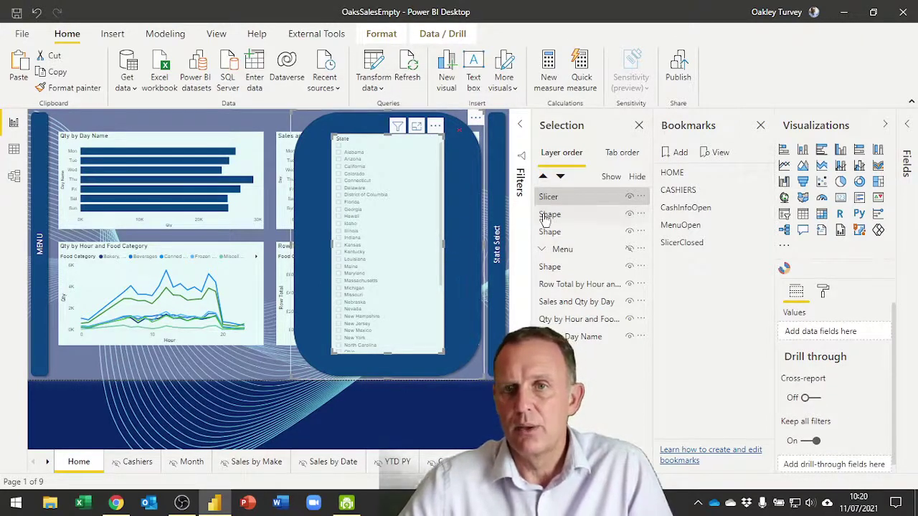
right_click(468, 234)
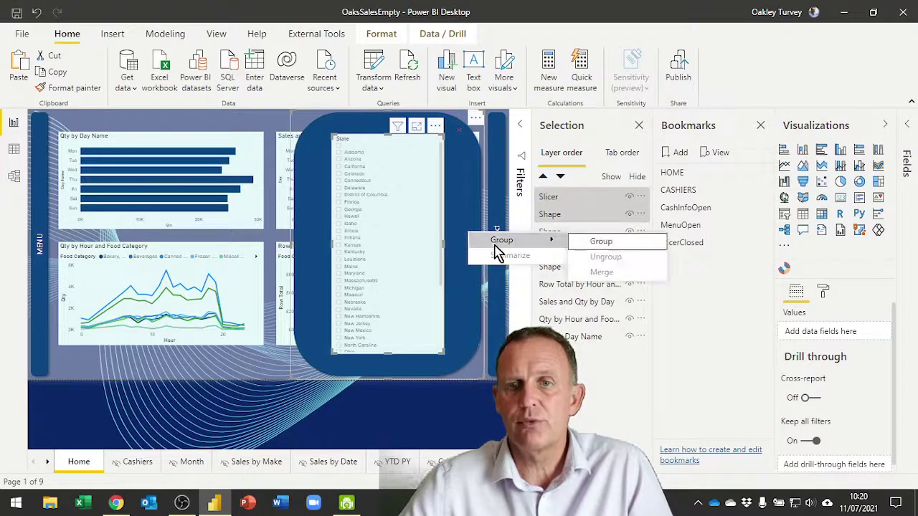
mouse_move(559, 246)
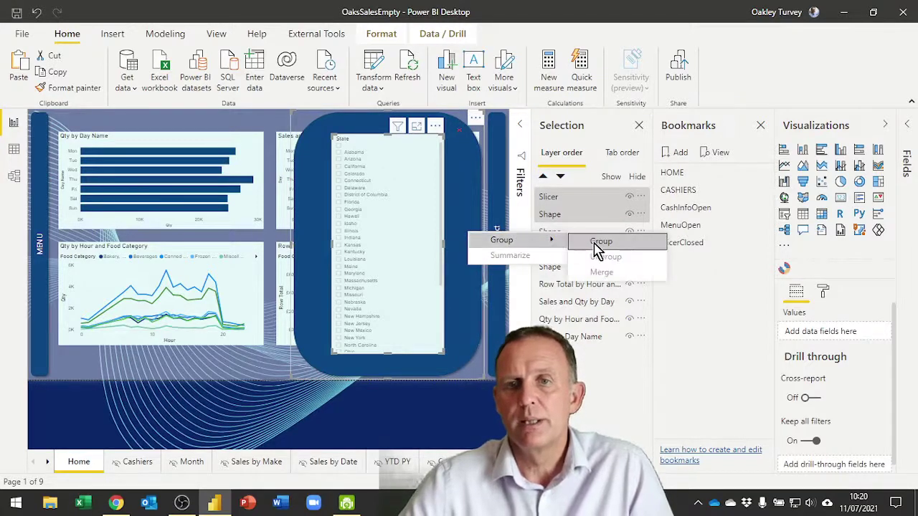
click(599, 242)
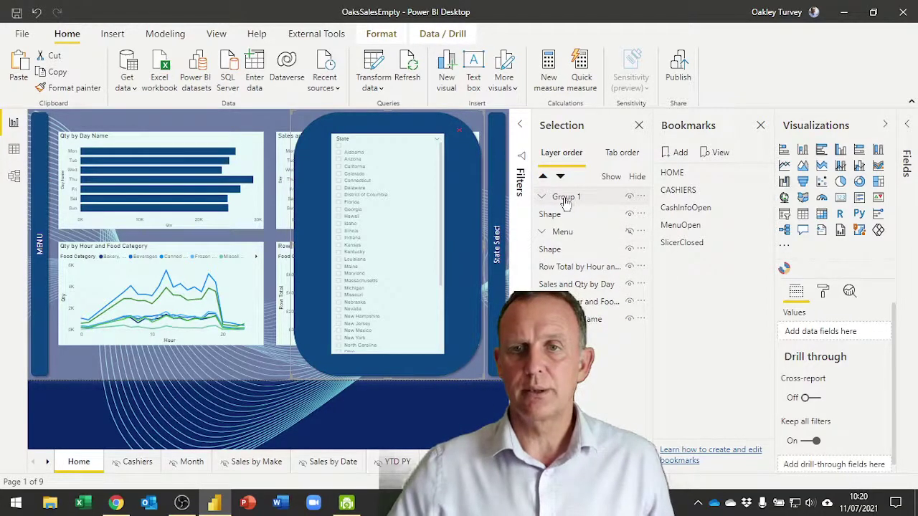
Rename the new group of slicer and rounded panel to Slicer
double_click(566, 199)
text(S)
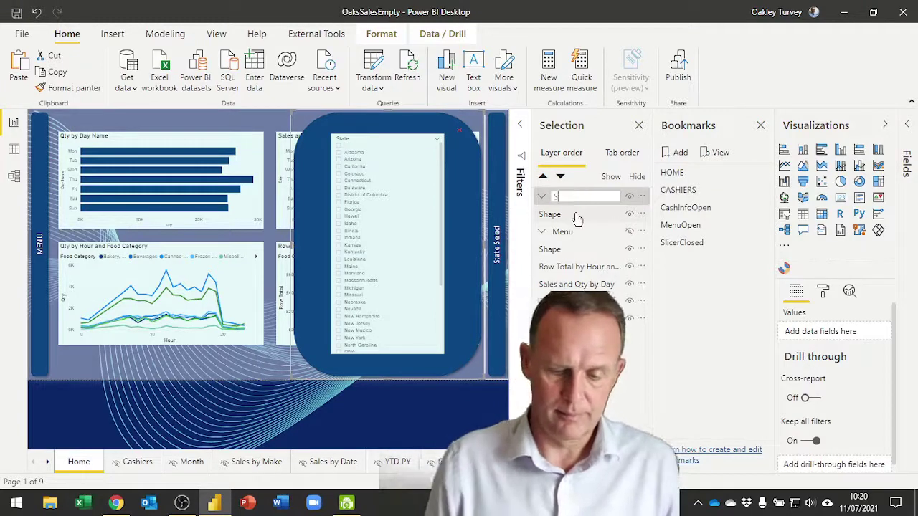
text(licer)
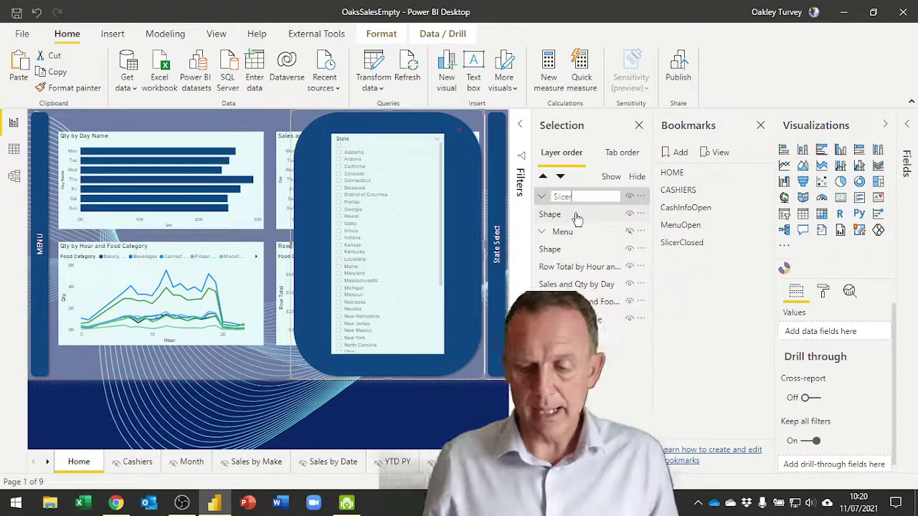
key(Return)
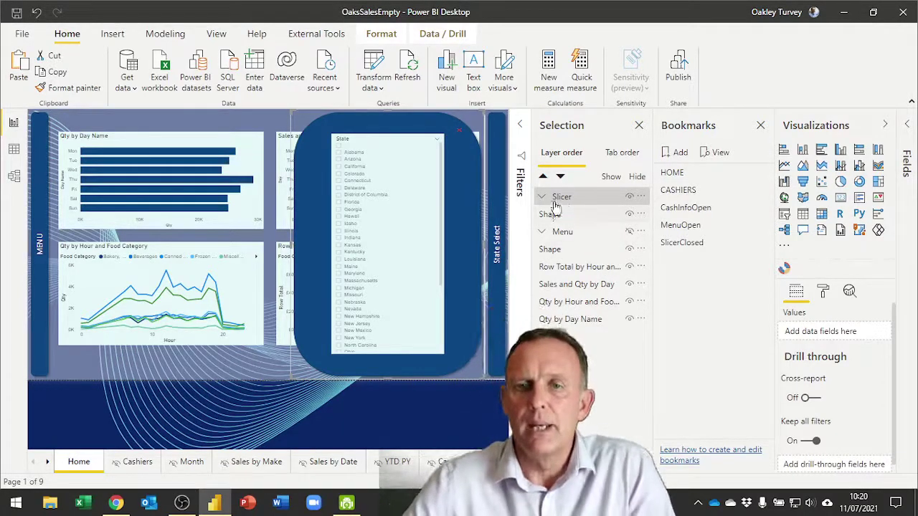
Hide the Slicer group, update the SlicerClosed bookmark to that view, and check it along with the HOME bookmark
click(629, 197)
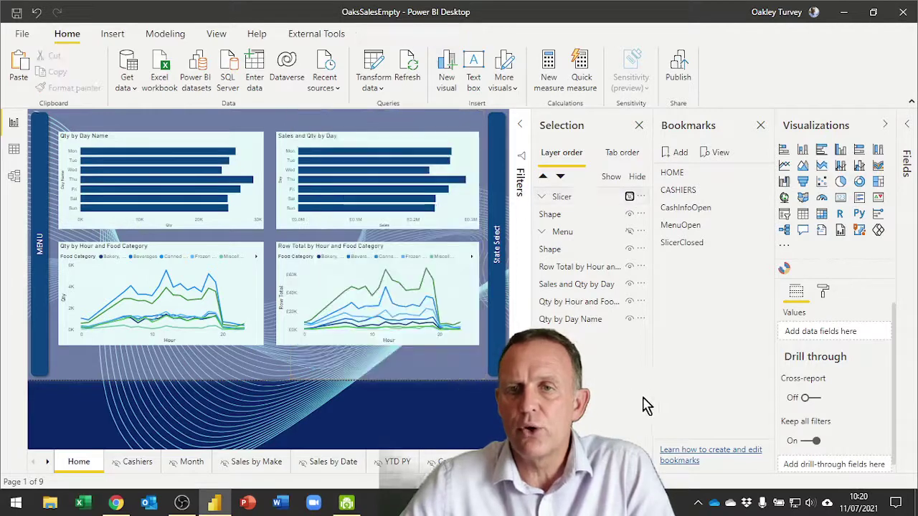
click(764, 243)
click(775, 249)
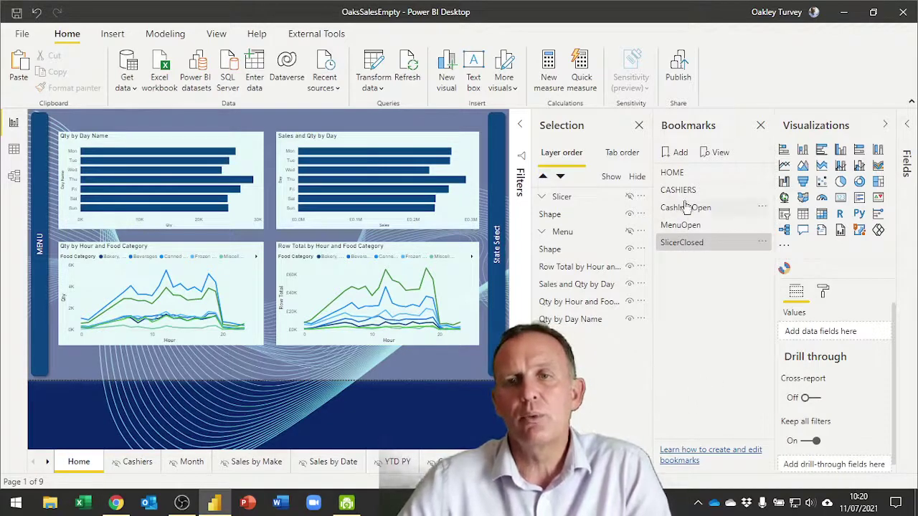
click(672, 180)
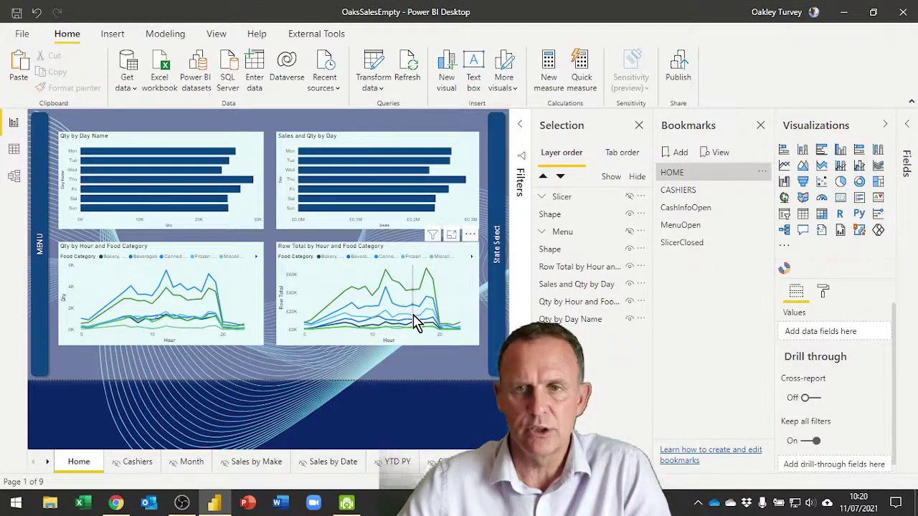
click(693, 244)
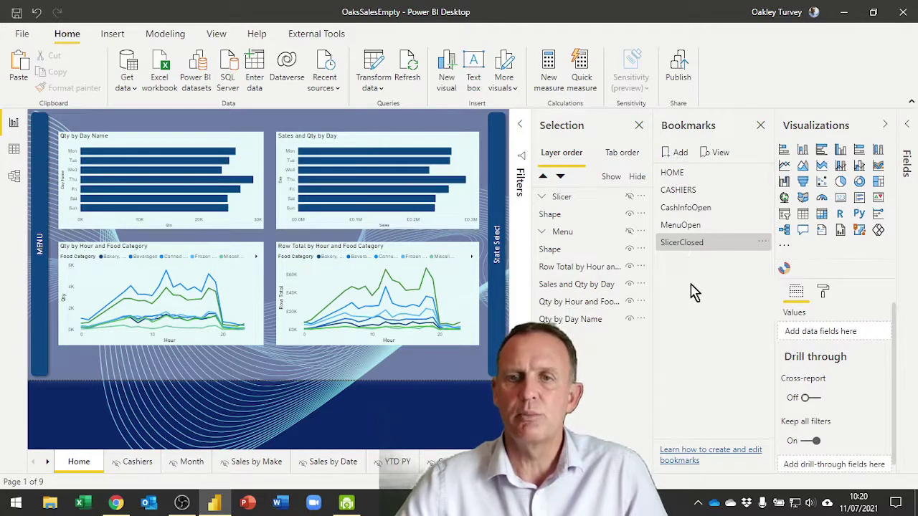
Add another bookmark and name it SlicerOpen
double_click(679, 260)
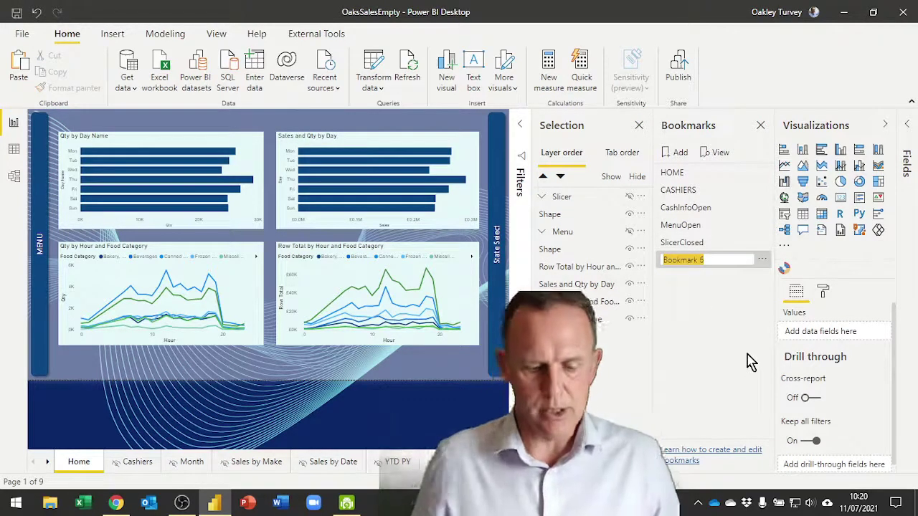
text(Slice)
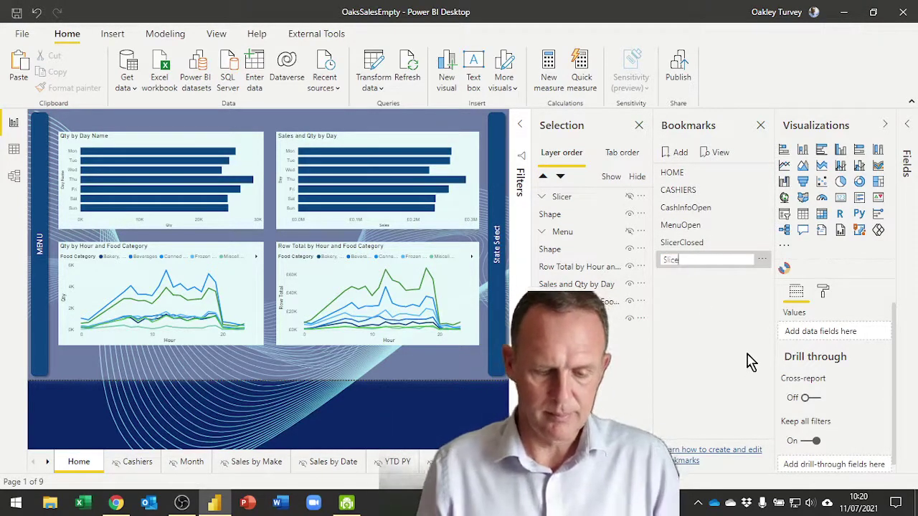
text(rOpen)
key(Return)
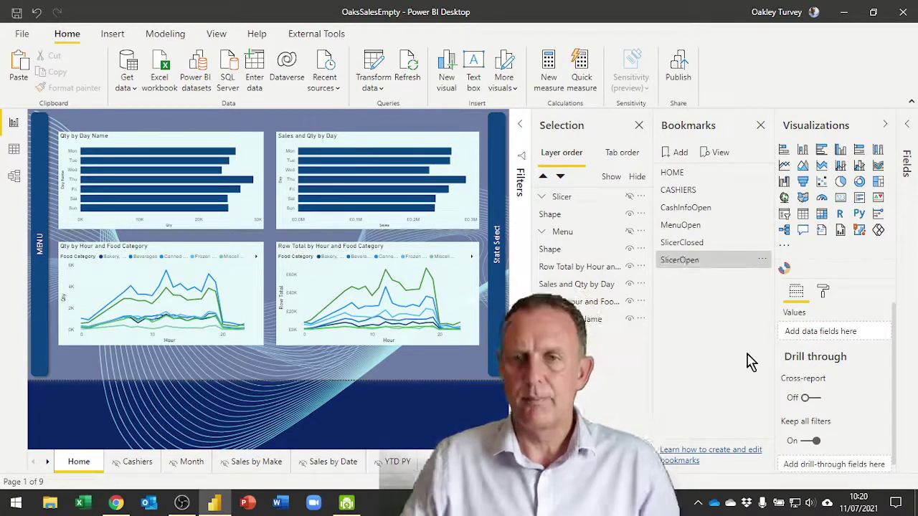
Show the Slicer group again and update the SlicerOpen bookmark to that view
click(629, 196)
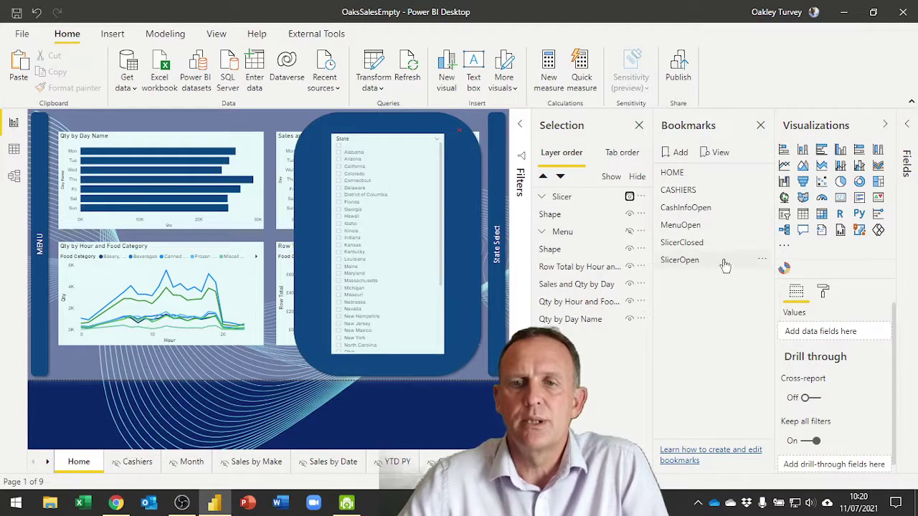
click(762, 261)
click(800, 271)
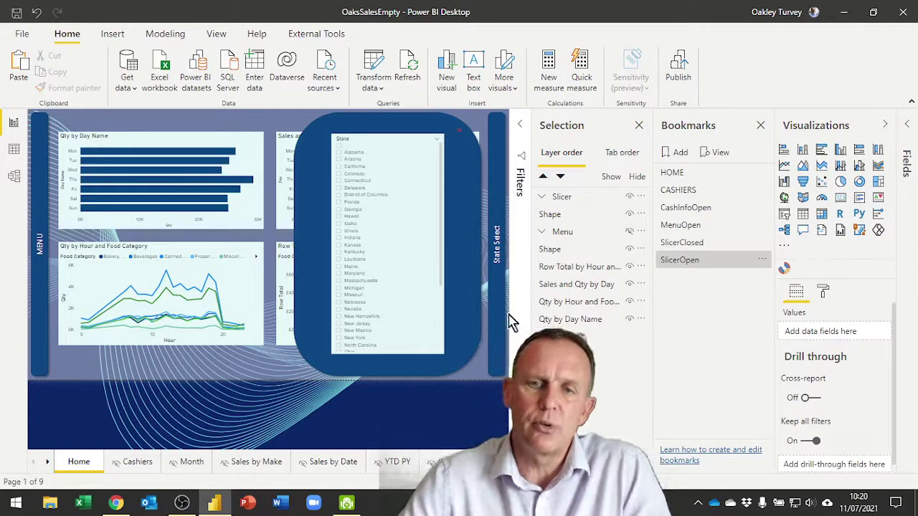
Set the bookmark action of the State Select bar to SlicerOpen
click(502, 290)
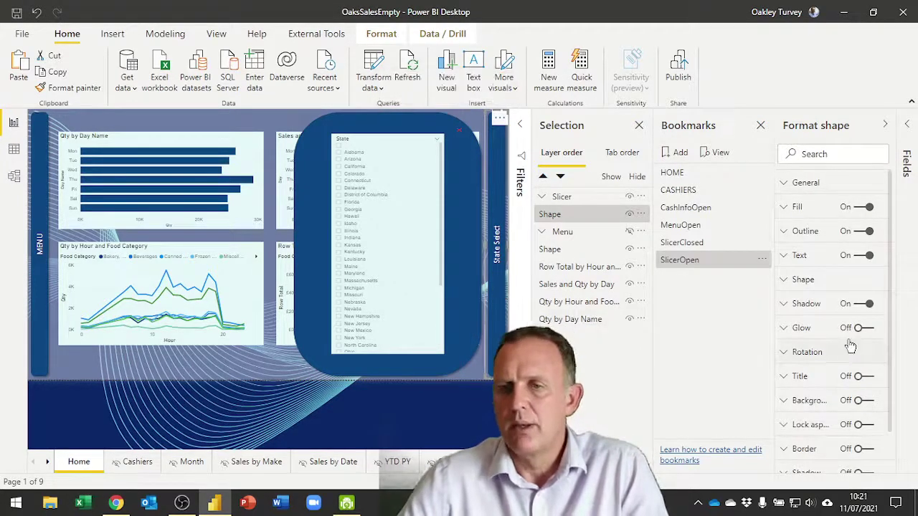
scroll(850, 344, down, 2)
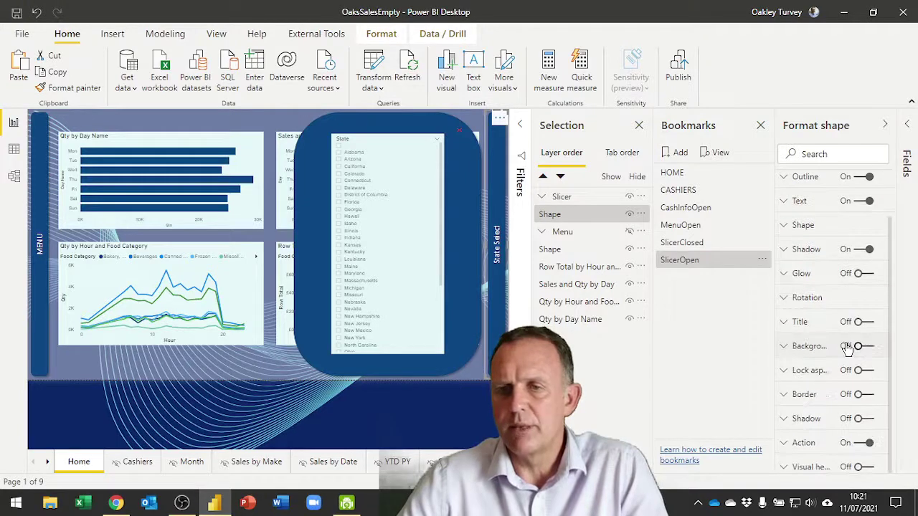
click(802, 443)
scroll(825, 337, down, 5)
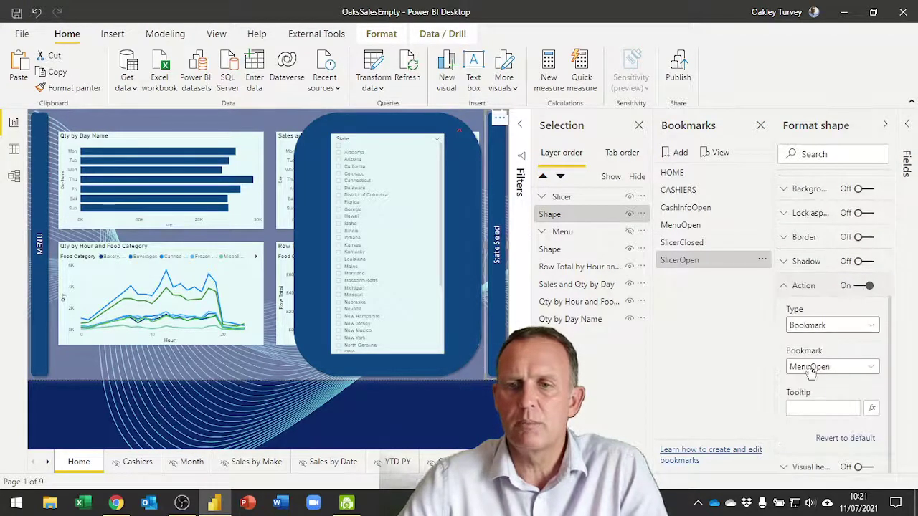
click(812, 367)
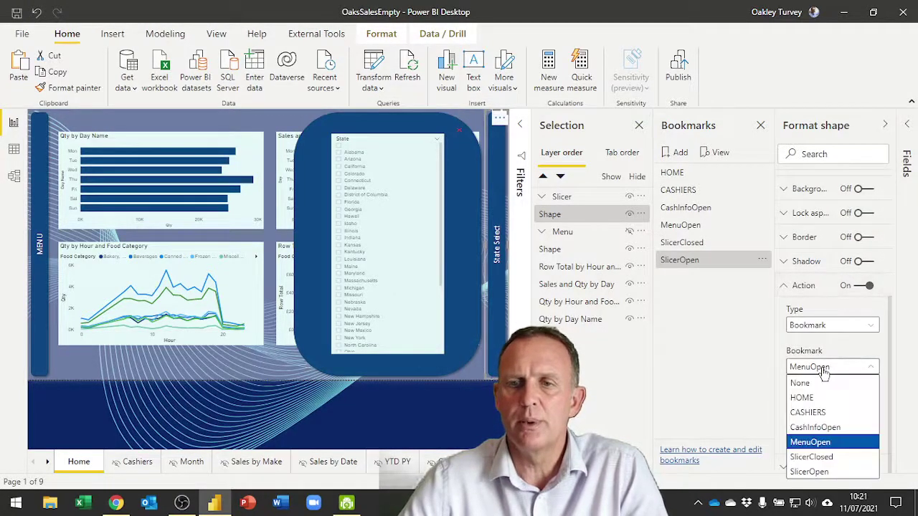
click(814, 472)
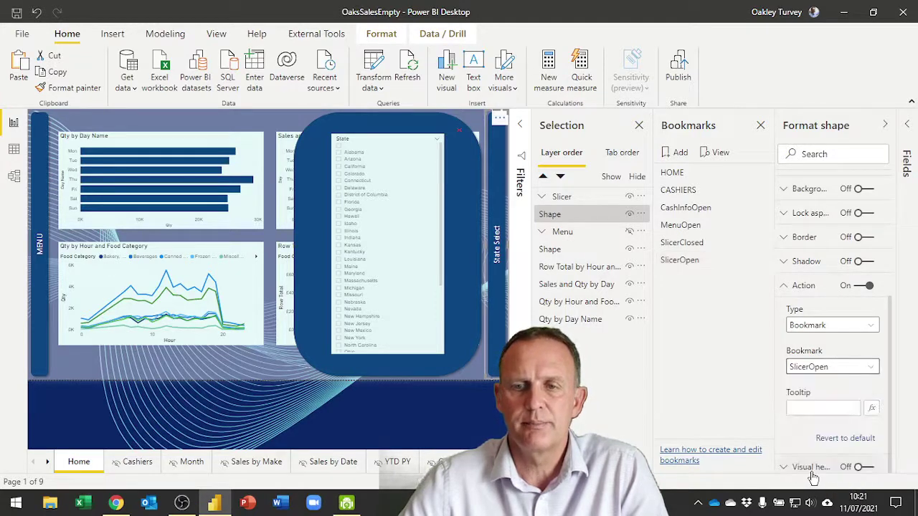
Set the bookmark action of the rounded background shape in the Slicer group to SlicerClosed
click(462, 167)
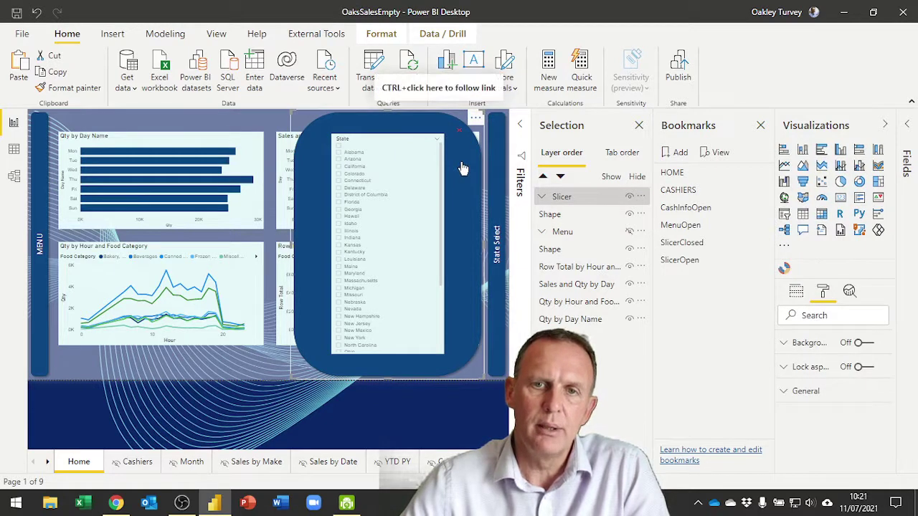
ctrl+click(463, 167)
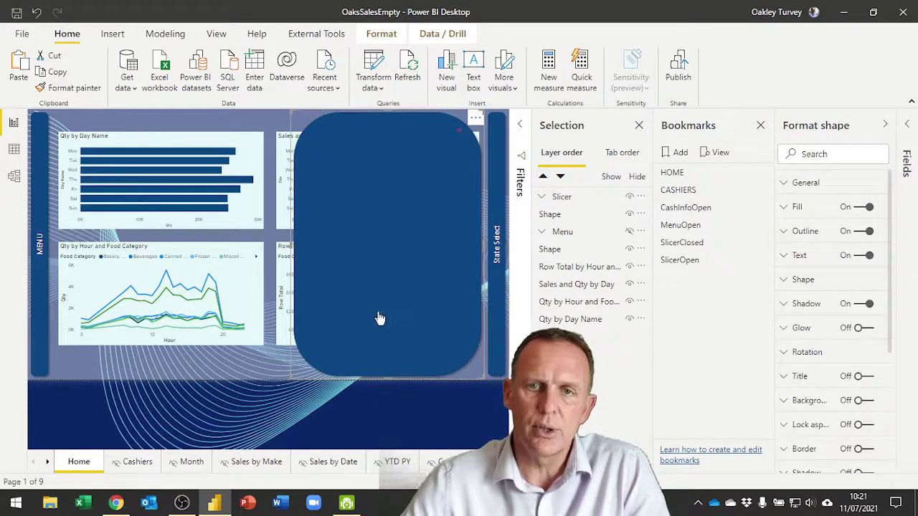
click(720, 258)
scroll(781, 272, down, 5)
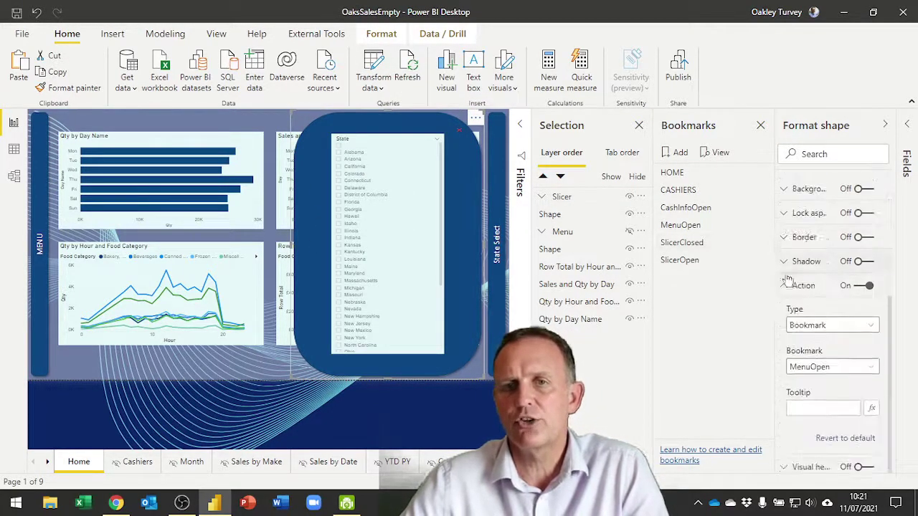
click(823, 369)
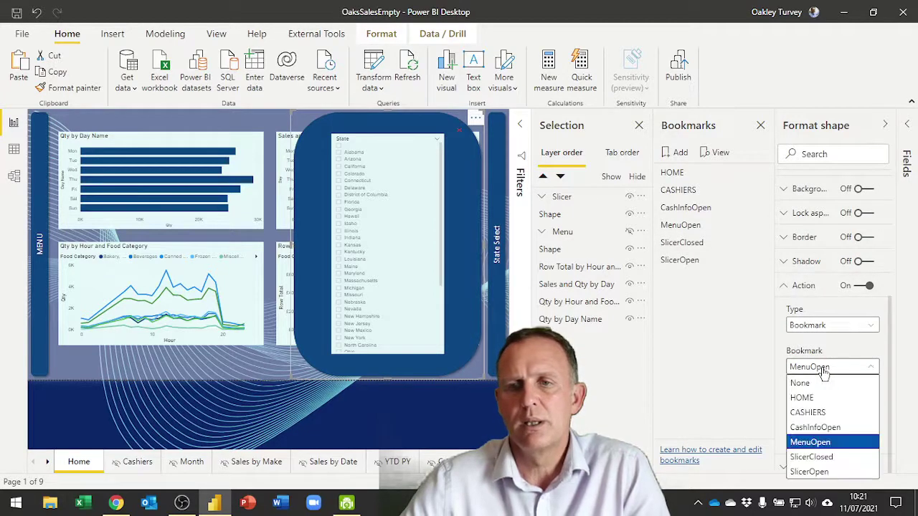
click(824, 458)
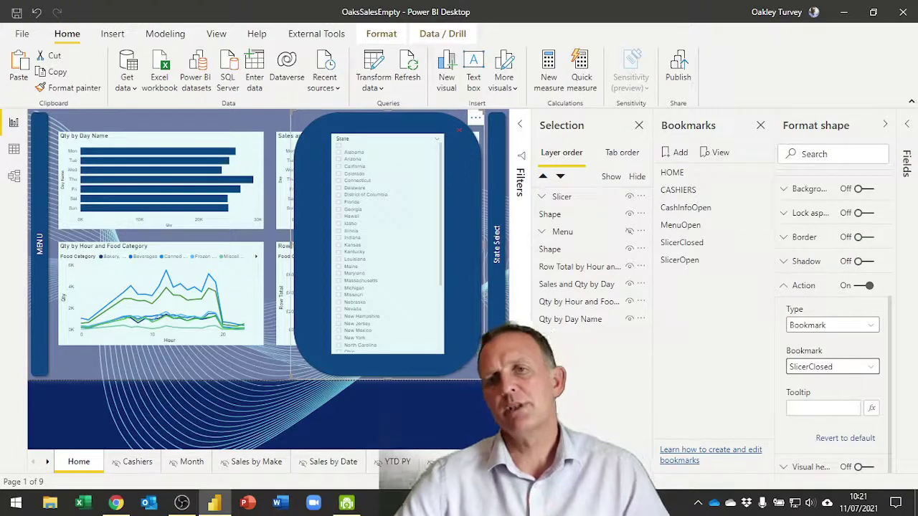
click(482, 414)
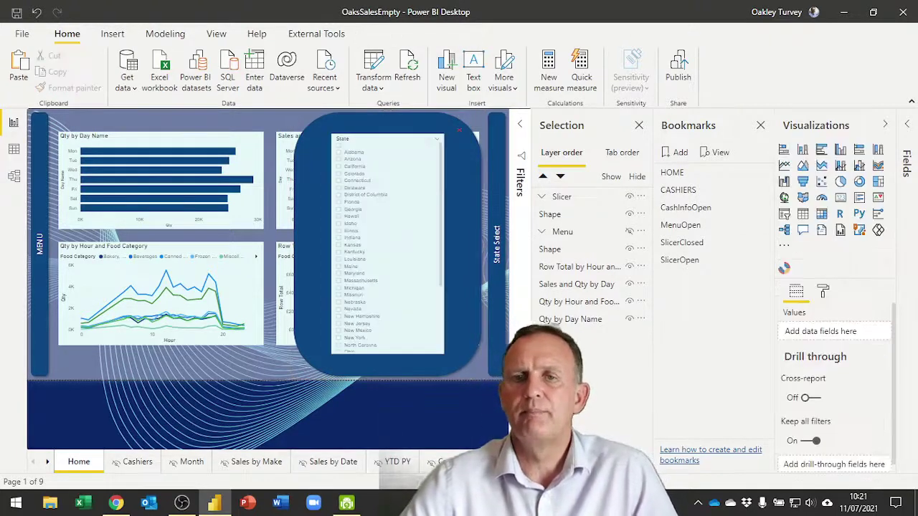
Test closing and reopening the slicer panel through its background and the State Select bar, including closing it with State filtered to Florida
ctrl+click(469, 277)
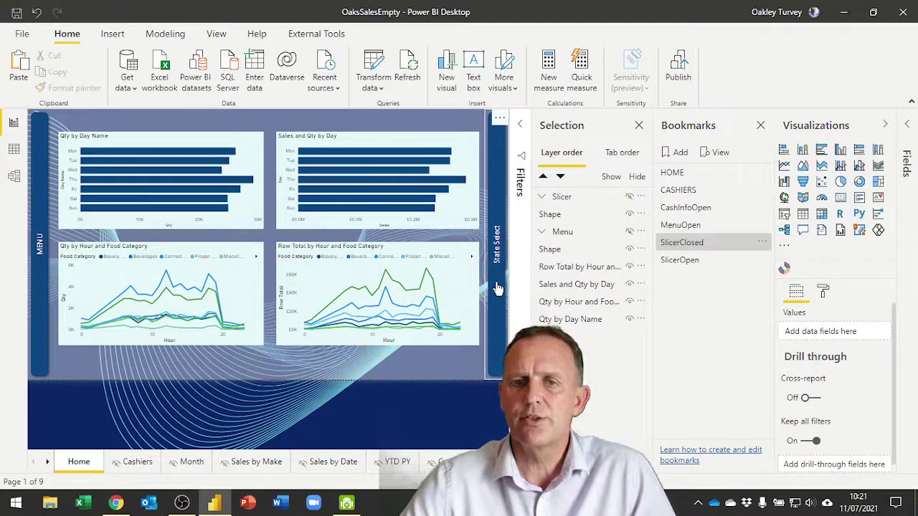
ctrl+click(498, 288)
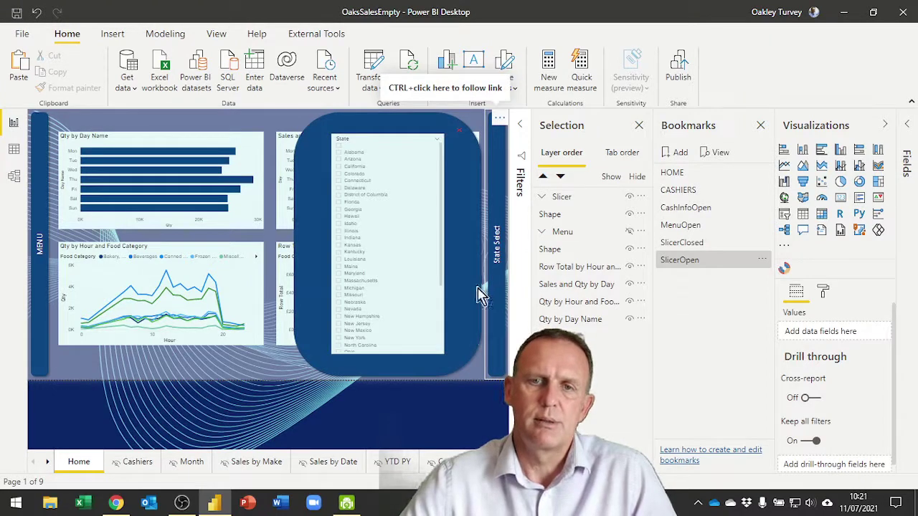
ctrl+click(479, 291)
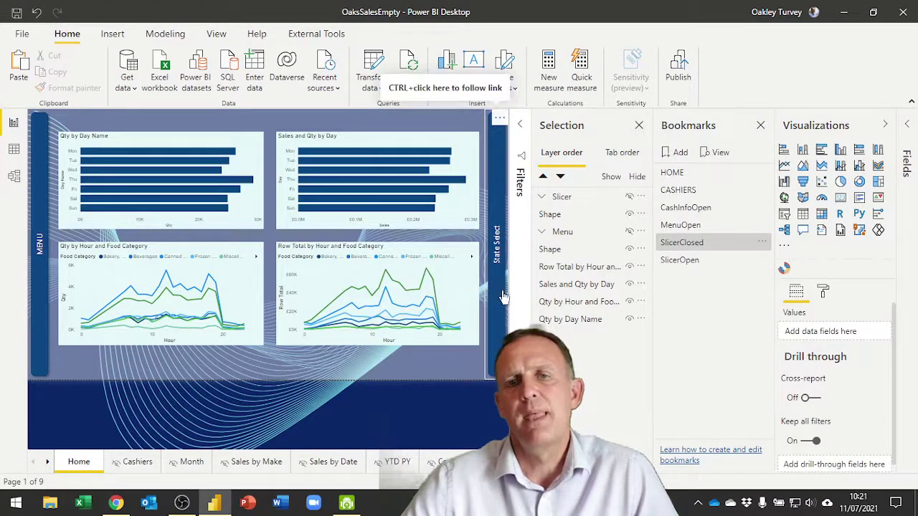
ctrl+click(501, 281)
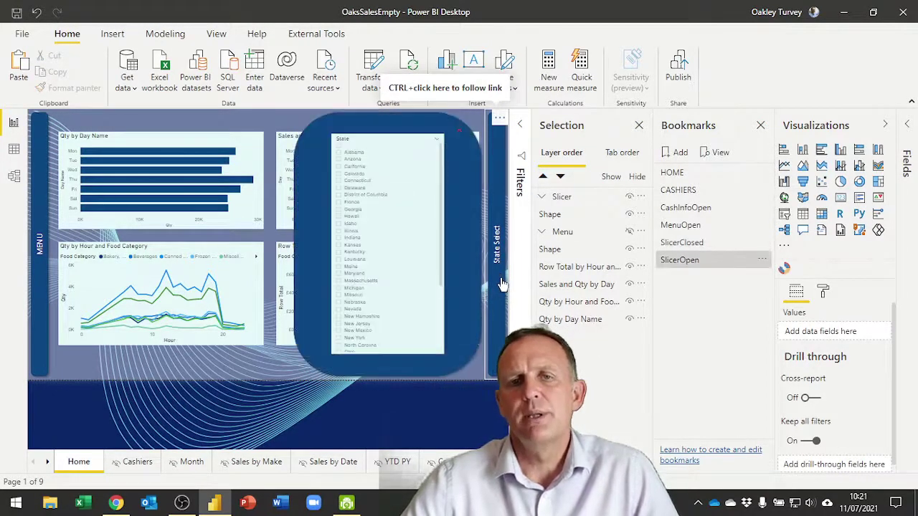
click(351, 203)
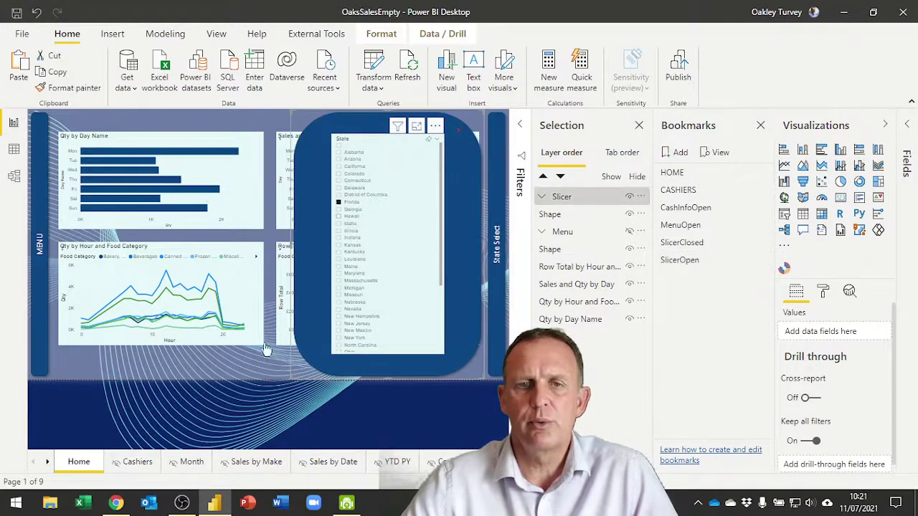
ctrl+click(463, 169)
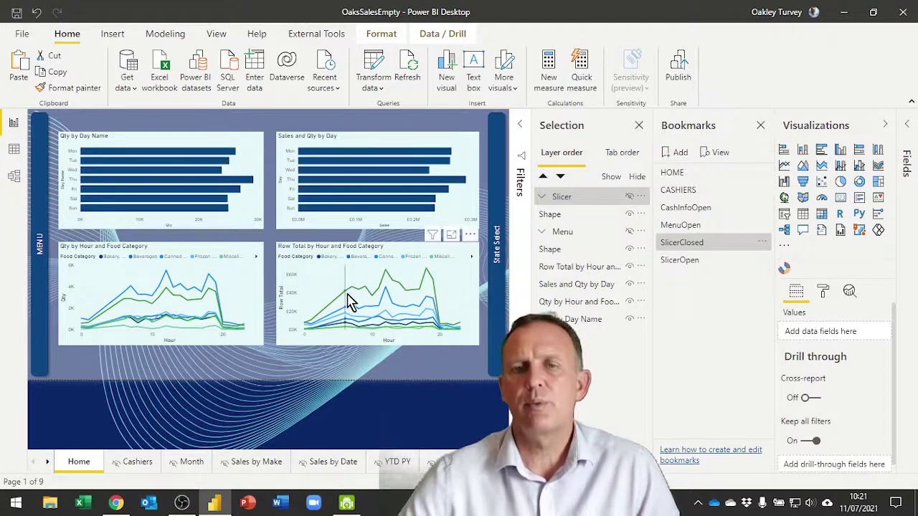
Turn off the Data option of the SlicerClosed bookmark
mouse_move(350, 301)
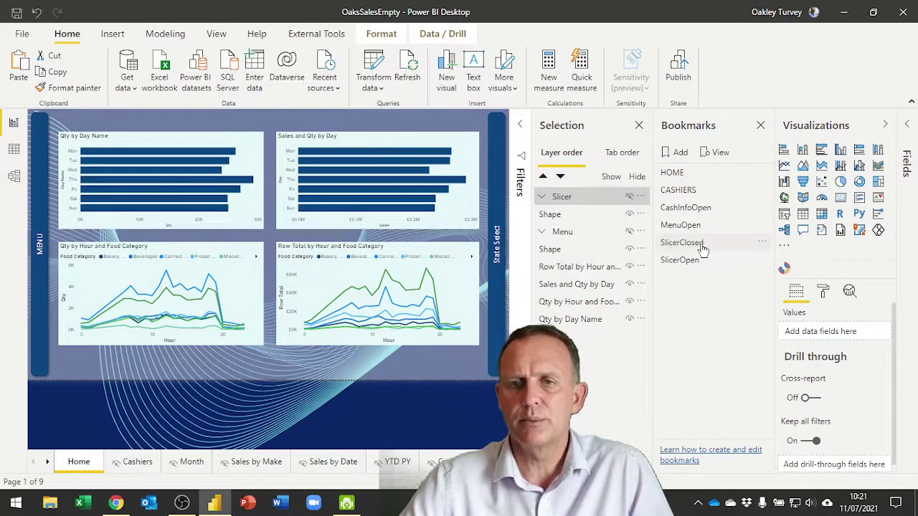
click(762, 245)
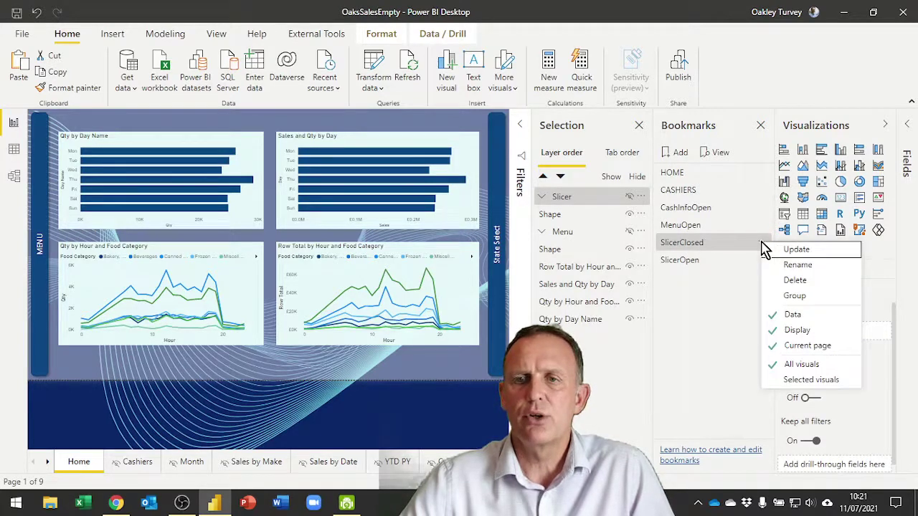
click(793, 315)
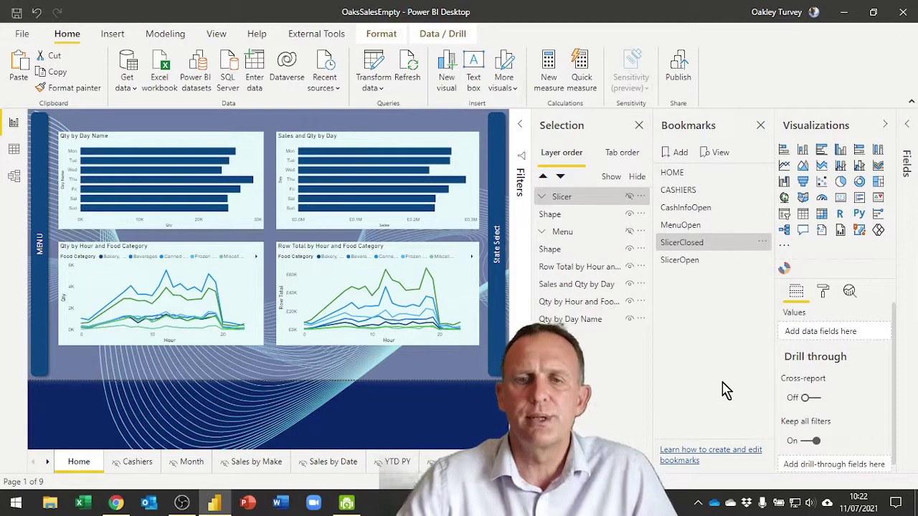
Test the State filter by opening the slicer panel, selecting Florida, closing the panel and reopening it with State Select
ctrl+click(502, 293)
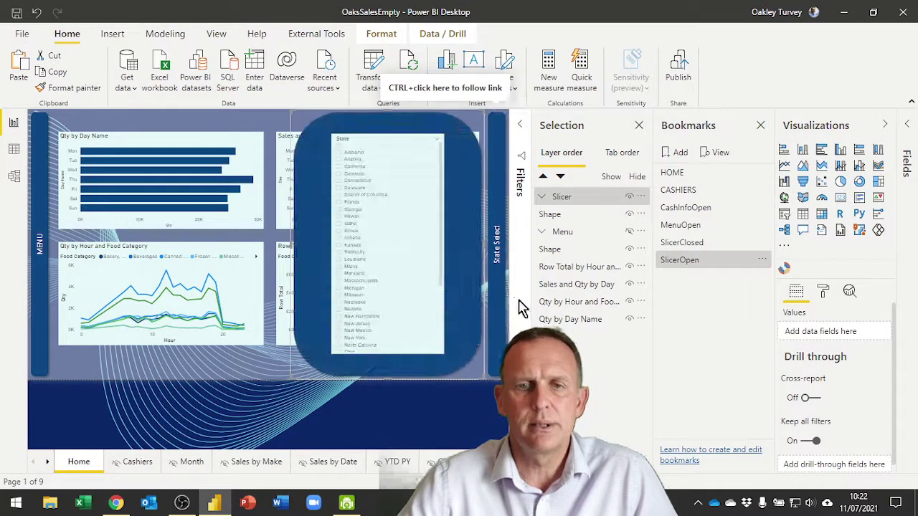
click(338, 203)
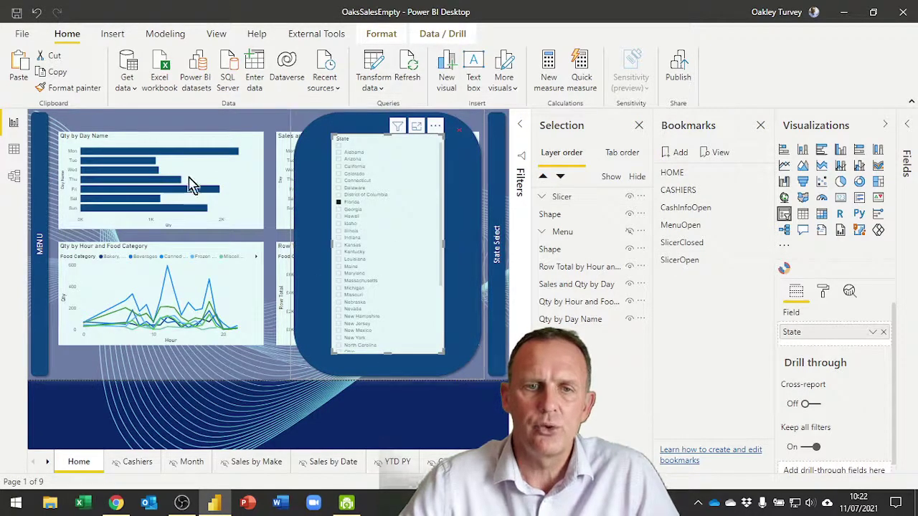
ctrl+click(459, 131)
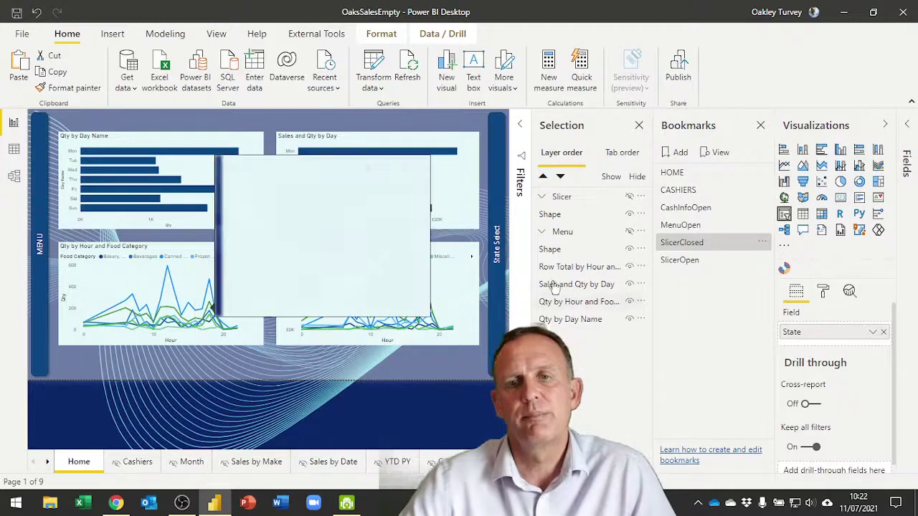
ctrl+click(496, 265)
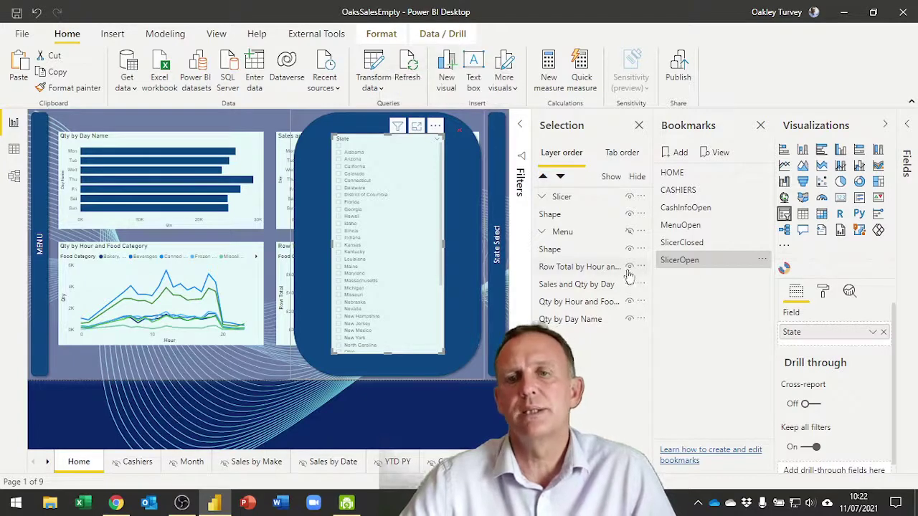
Turn off the Data option of the SlicerOpen bookmark
click(687, 265)
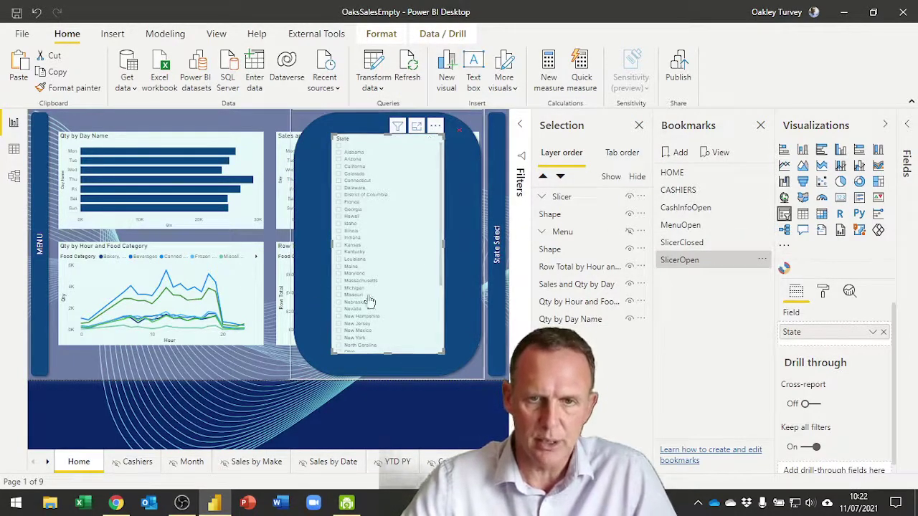
click(762, 260)
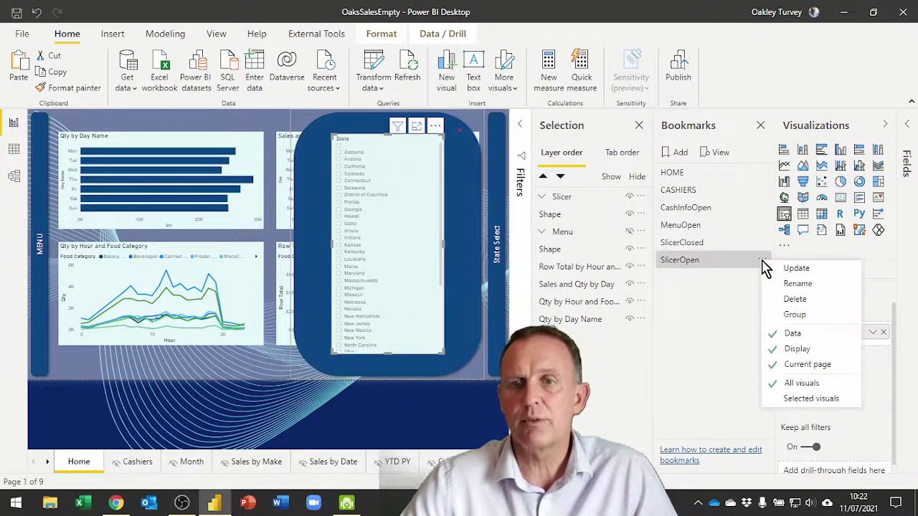
click(793, 335)
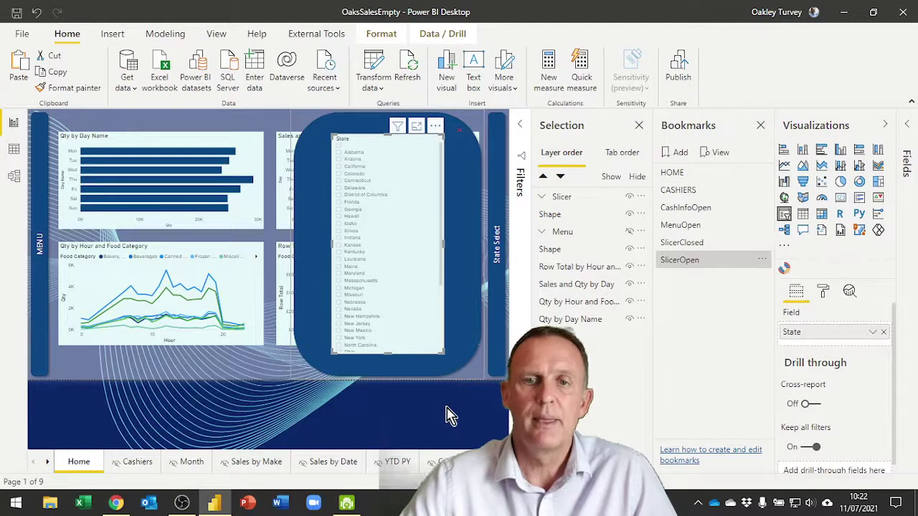
Retest the slicer panel by filtering State to Florida, closing and reopening the panel, and closing it again
ctrl+click(458, 343)
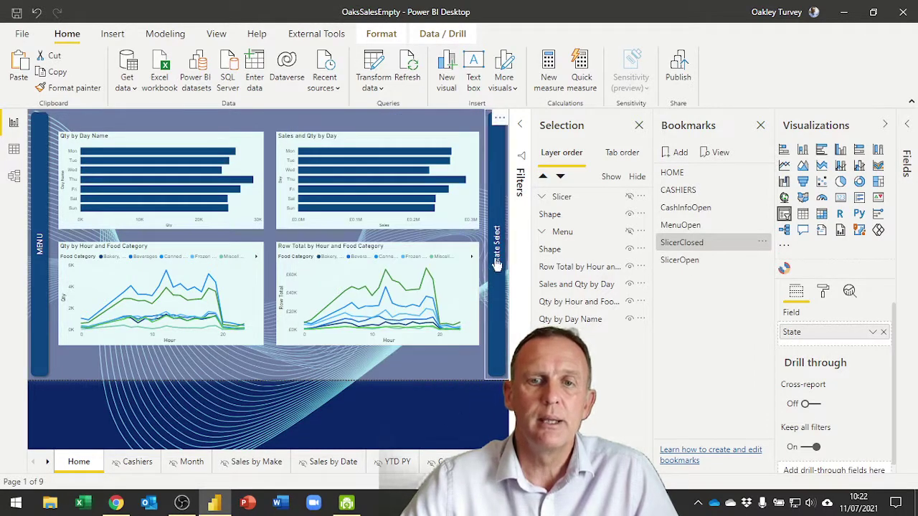
ctrl+click(497, 264)
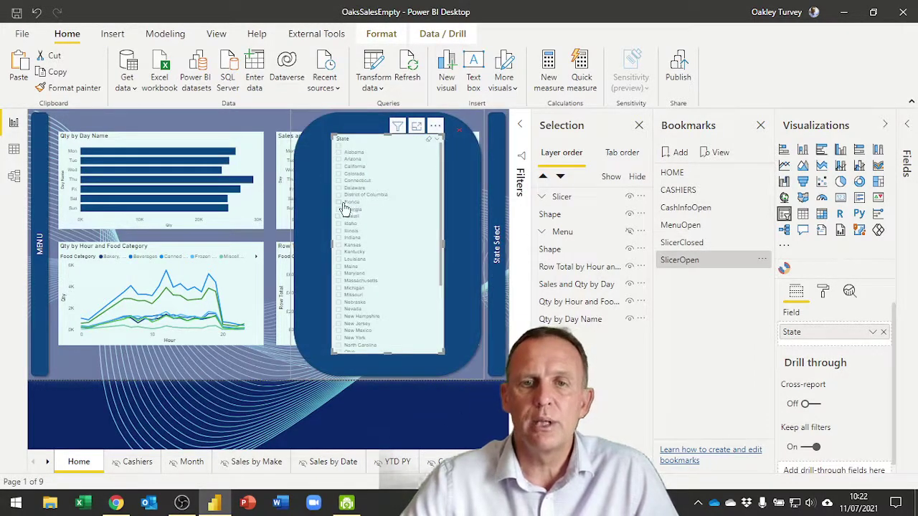
click(341, 204)
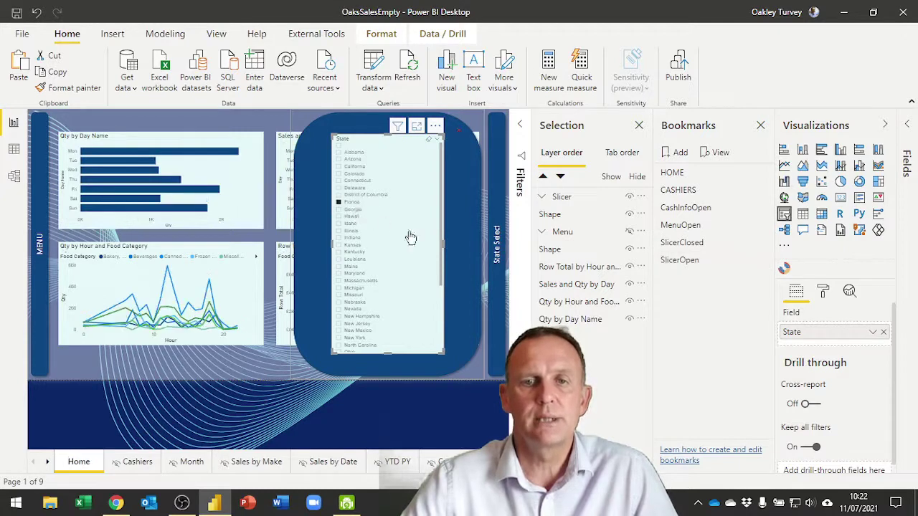
ctrl+click(464, 274)
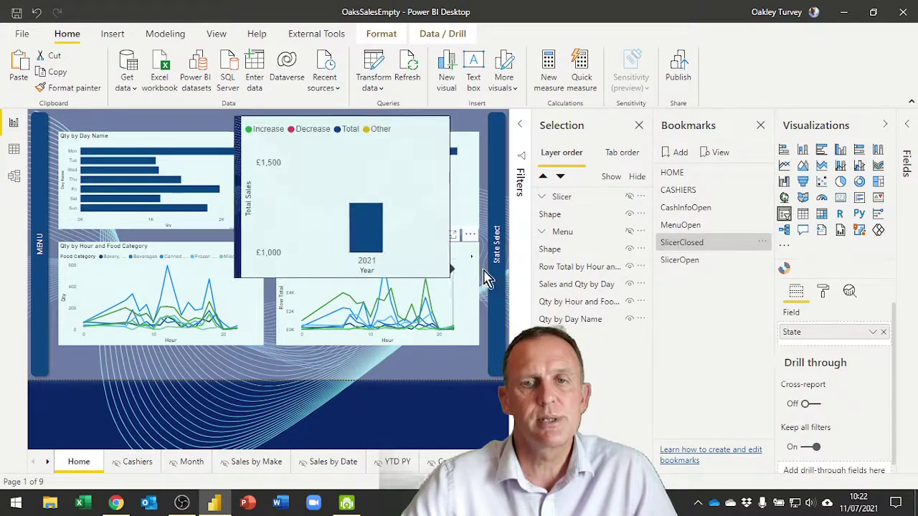
ctrl+click(500, 271)
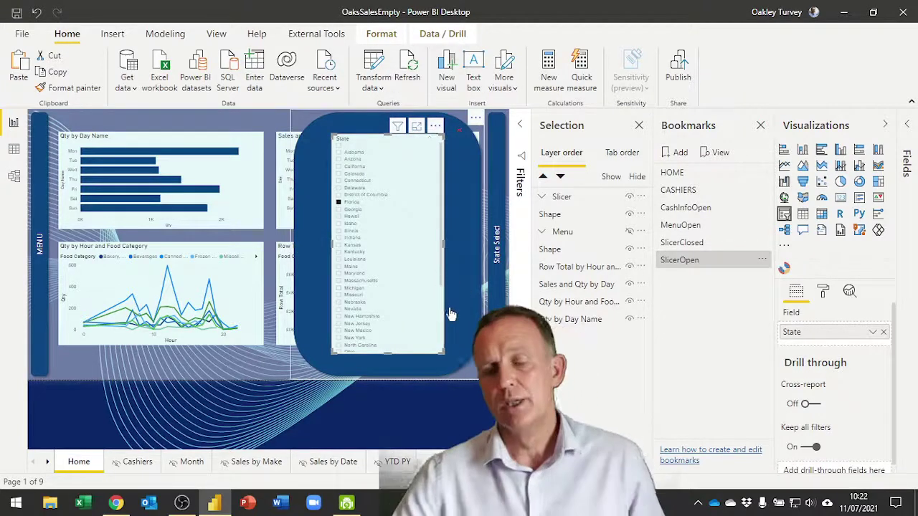
ctrl+click(459, 135)
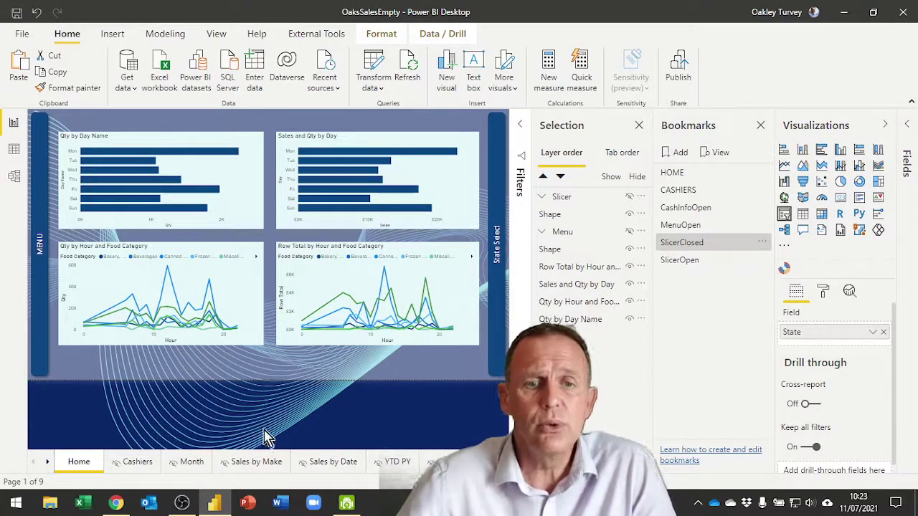
Close the Selection and Bookmarks panes and collapse the Visualizations pane to enlarge the report page
click(638, 126)
click(760, 126)
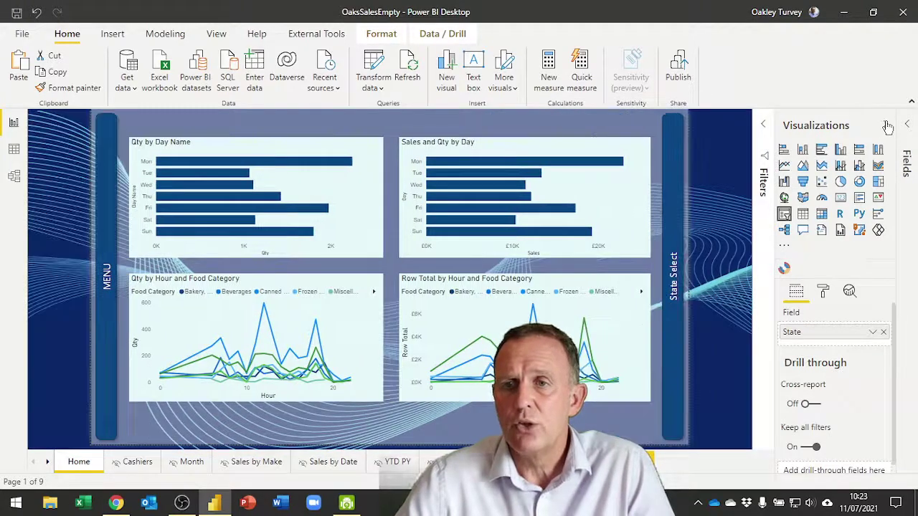
click(881, 126)
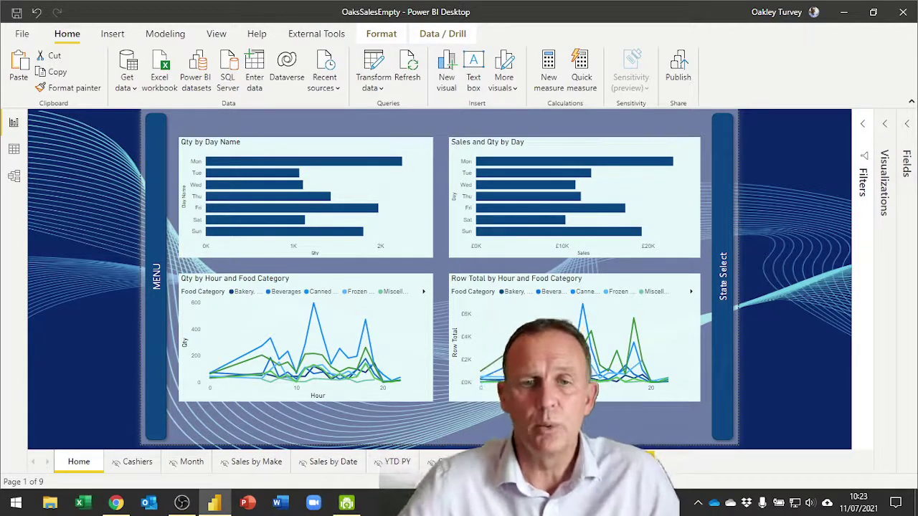
Test the MENU bar and its CASHIERS button, and filter State to Florida through the State Select slicer panel
ctrl+click(160, 308)
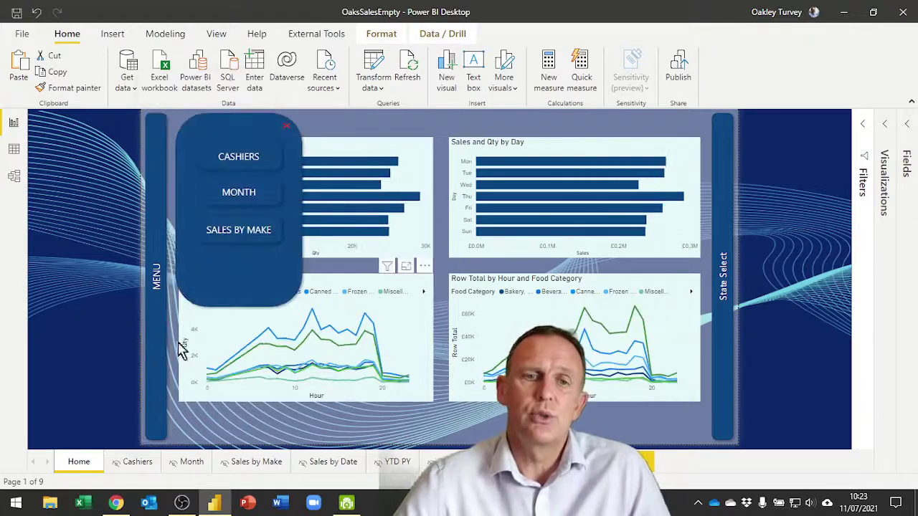
ctrl+click(255, 158)
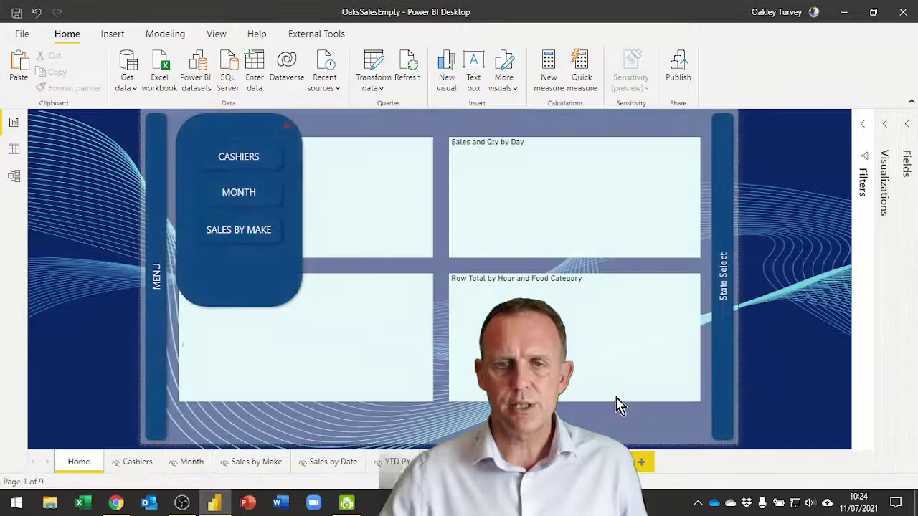
ctrl+click(726, 306)
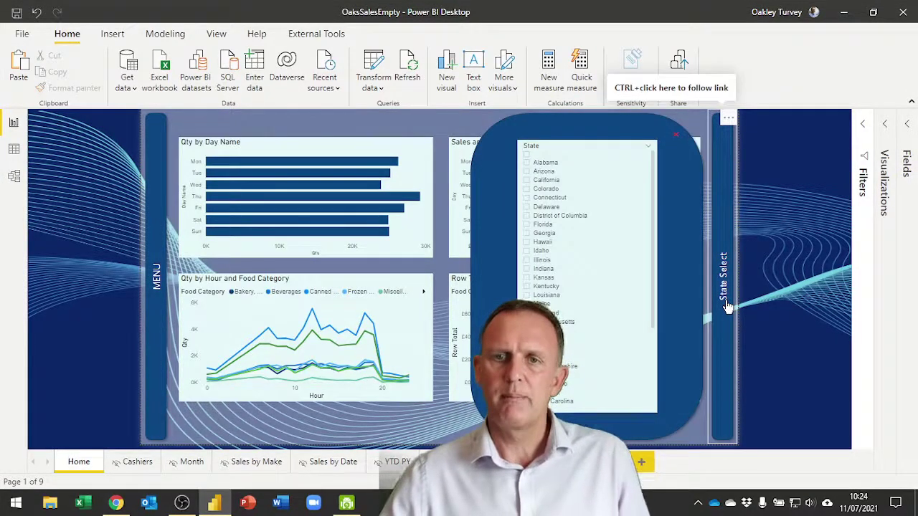
click(527, 227)
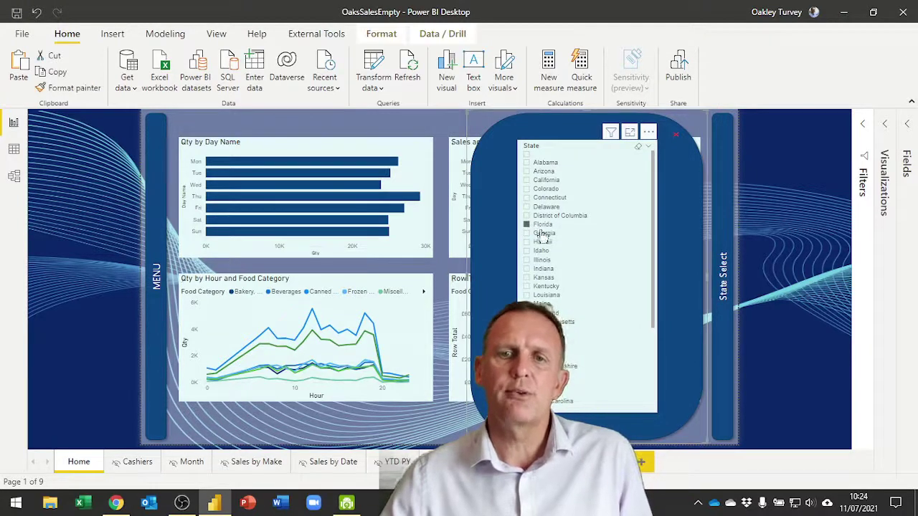
ctrl+click(689, 159)
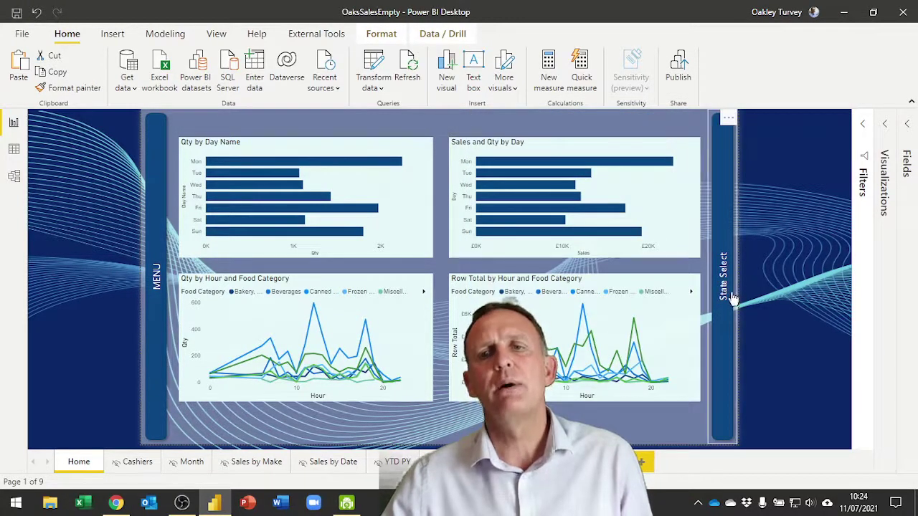
Open the State Select slicer and the MENU panel together, and display the Selection and Bookmarks panes
ctrl+click(729, 325)
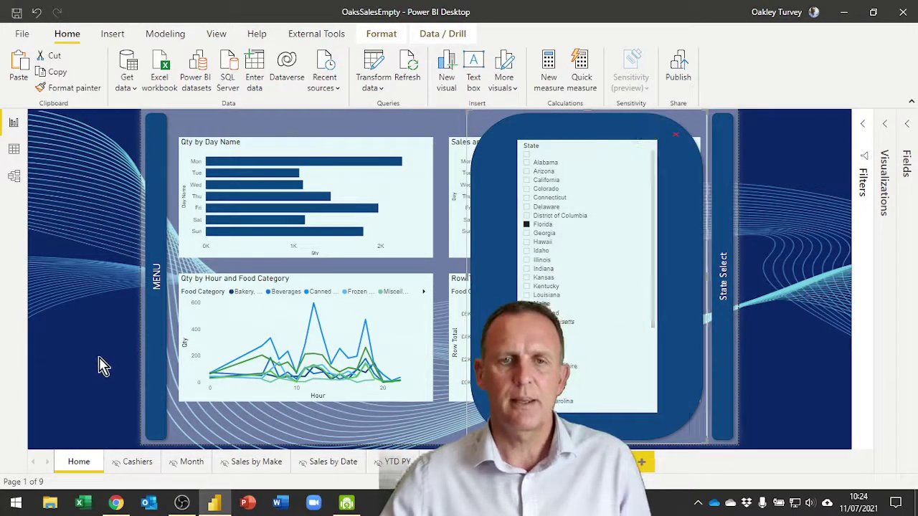
ctrl+click(159, 310)
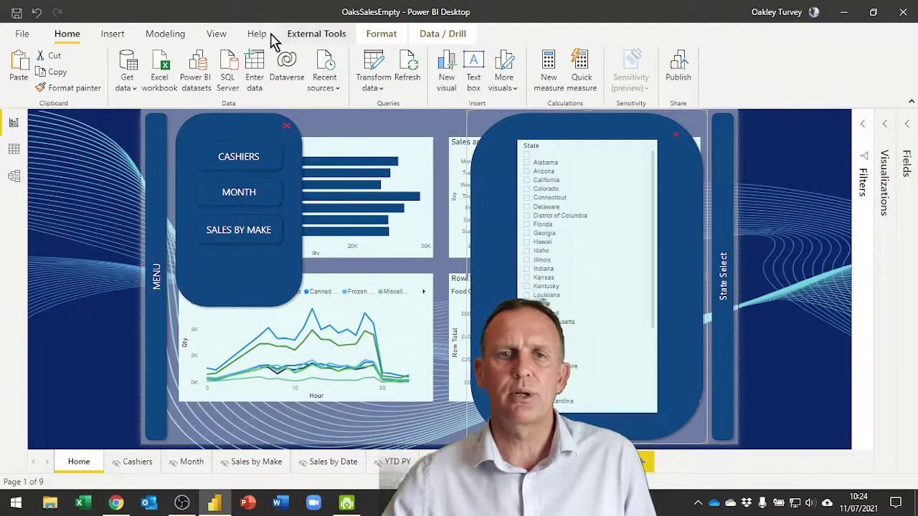
click(216, 36)
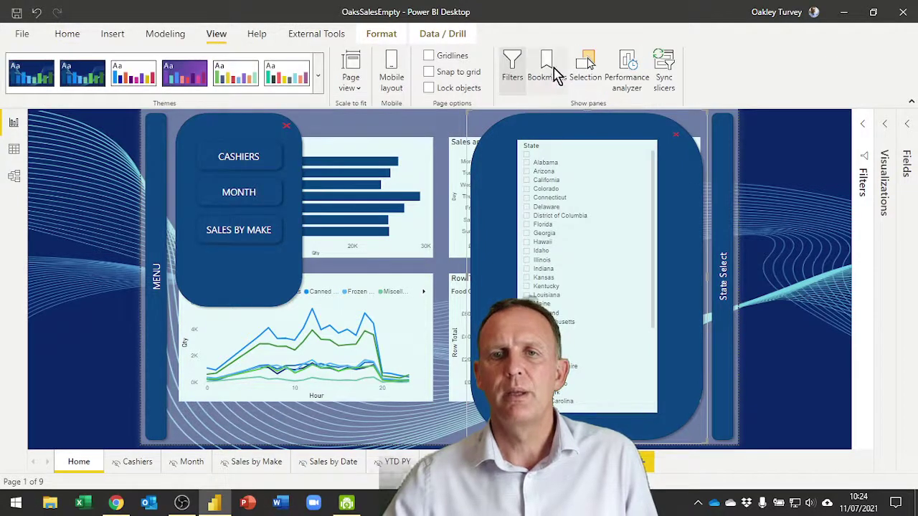
click(588, 77)
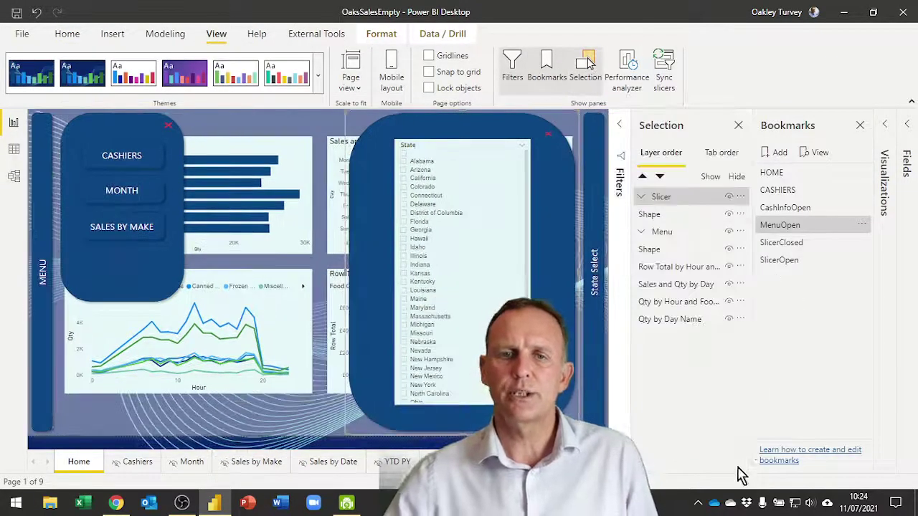
Apply the MenuOpen bookmark, hide the Slicer group, and update MenuOpen with that visibility
click(802, 227)
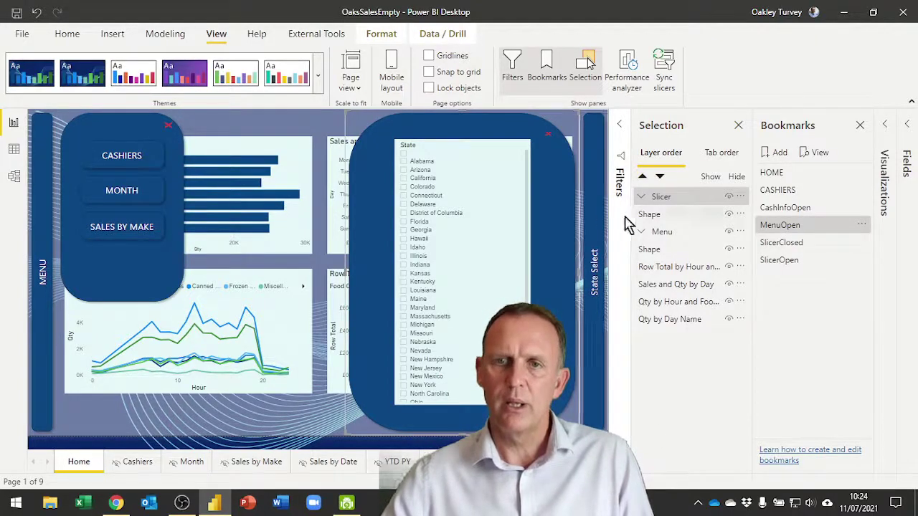
click(728, 197)
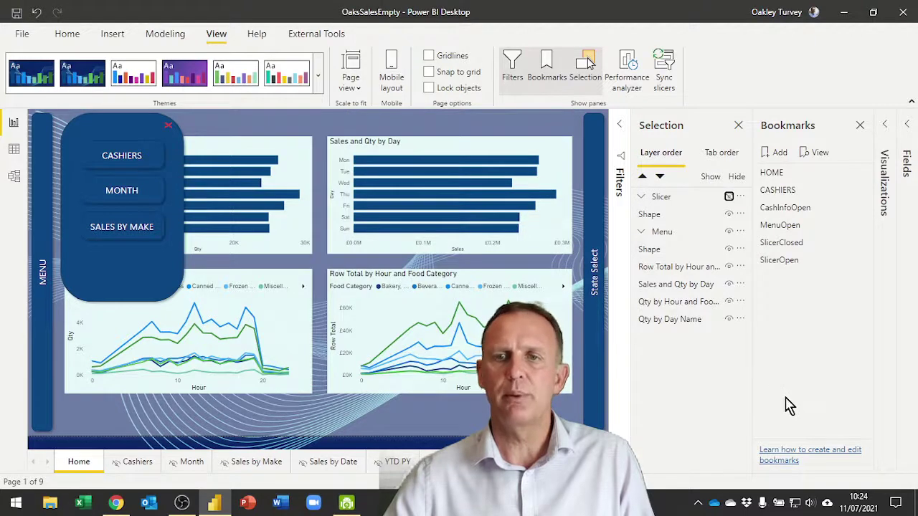
click(863, 228)
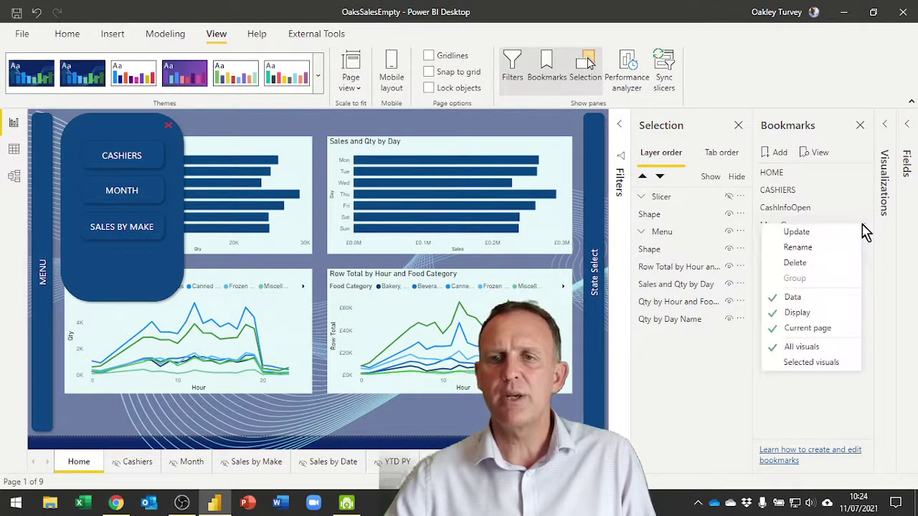
click(803, 234)
click(798, 234)
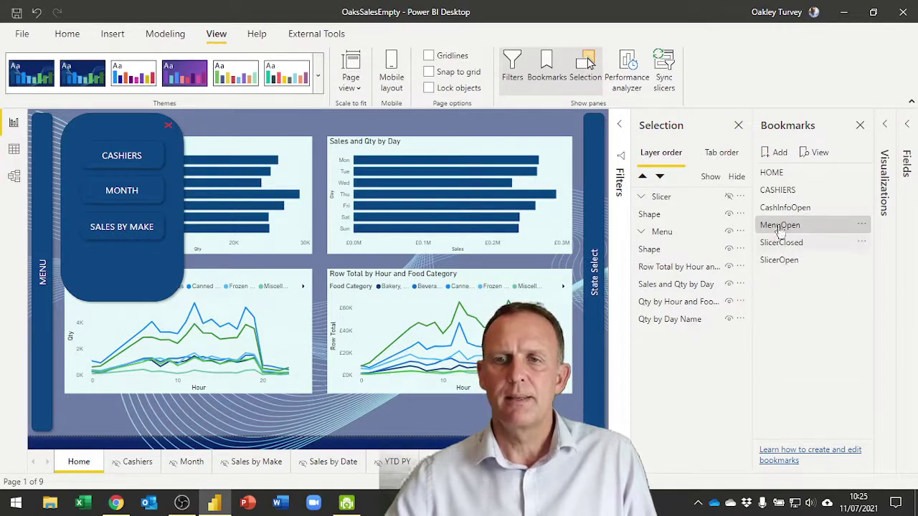
Check the HOME, CASHIERS, CashInfoOpen, MenuOpen, SlicerClosed and SlicerOpen bookmarks by applying each, ending on HOME
click(773, 174)
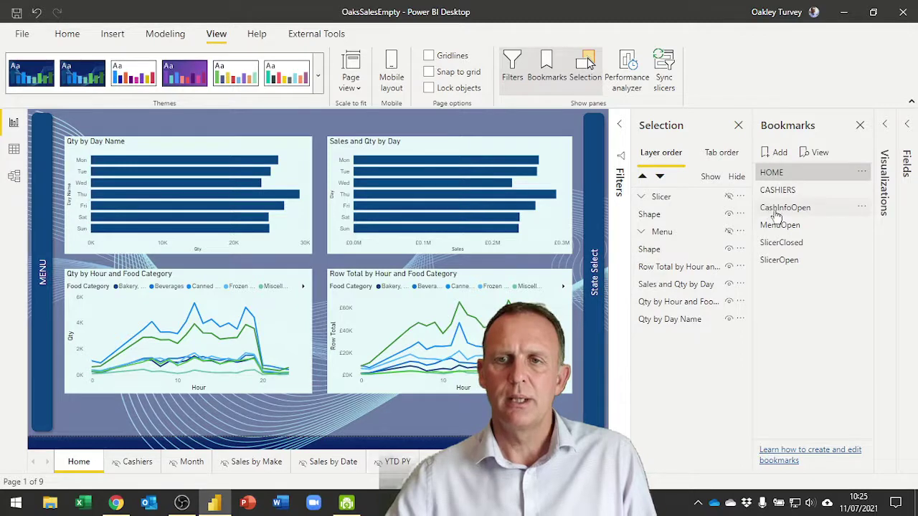
click(782, 191)
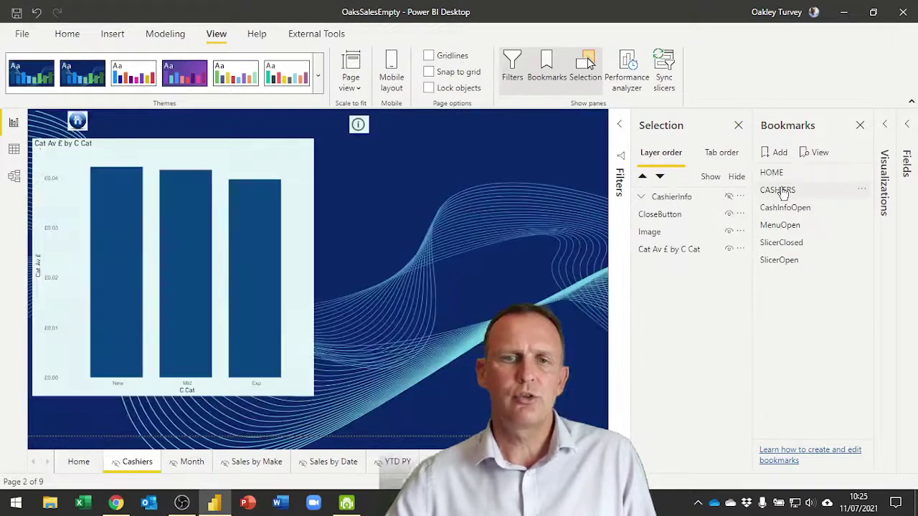
click(779, 210)
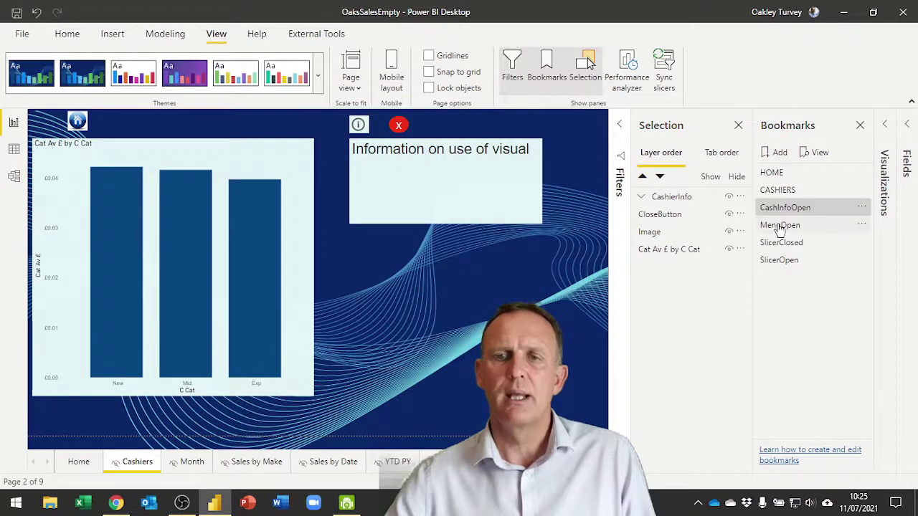
click(771, 173)
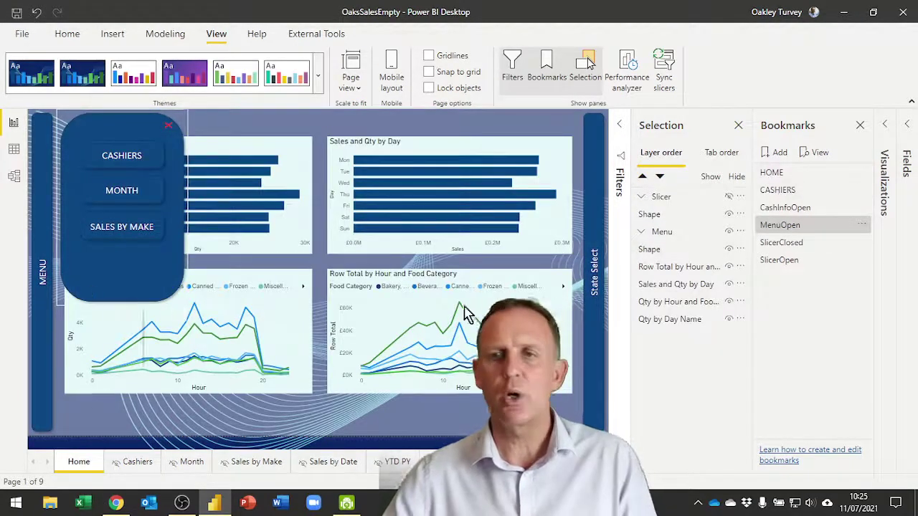
click(779, 244)
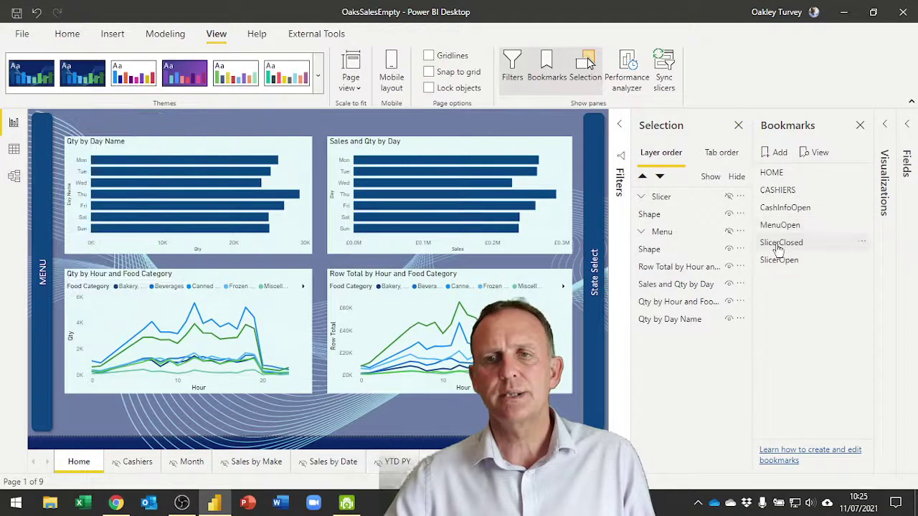
click(778, 261)
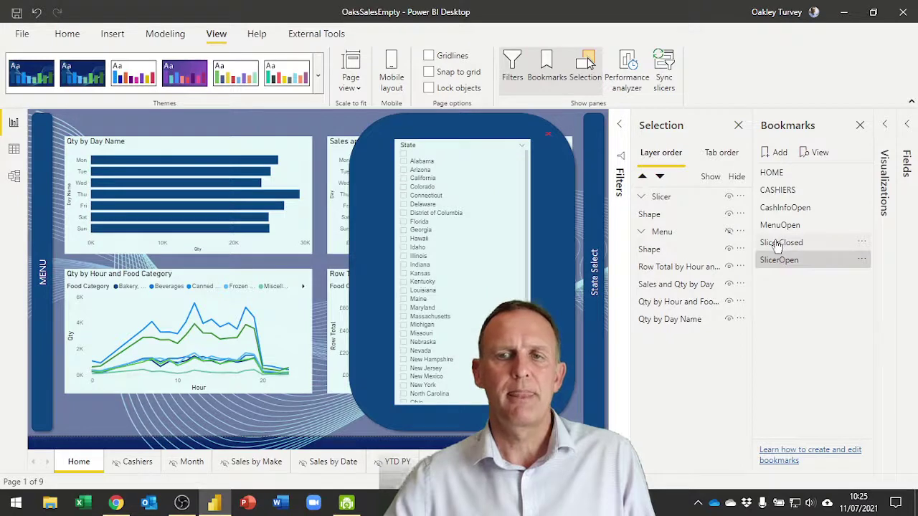
click(778, 244)
click(772, 172)
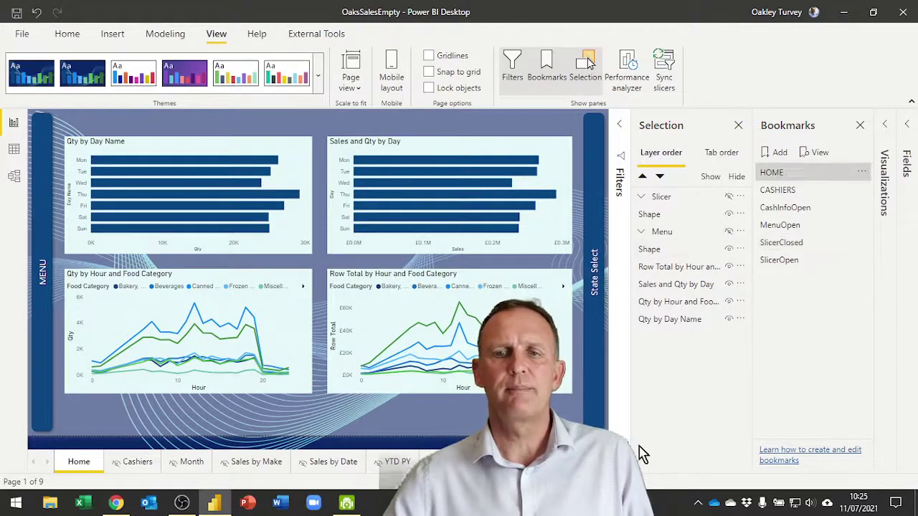
View the Cashiers page and return to the Home page
mouse_move(406, 321)
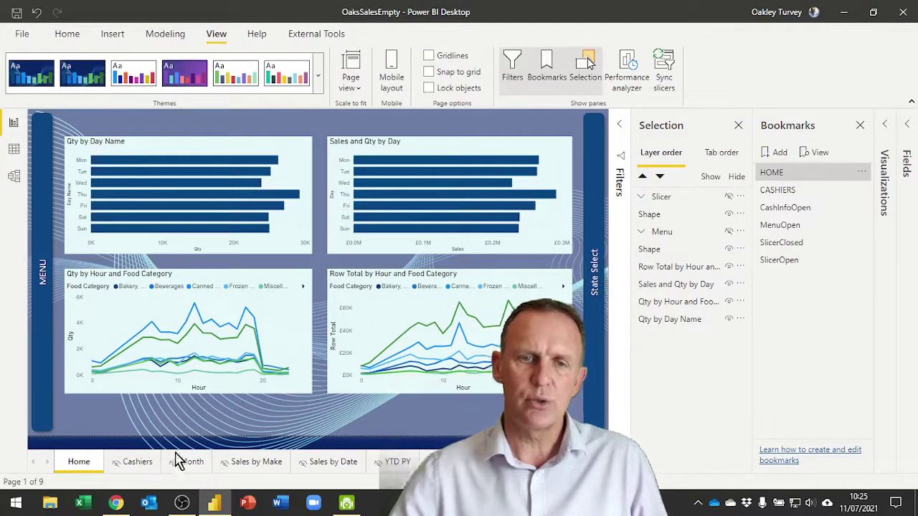
click(140, 467)
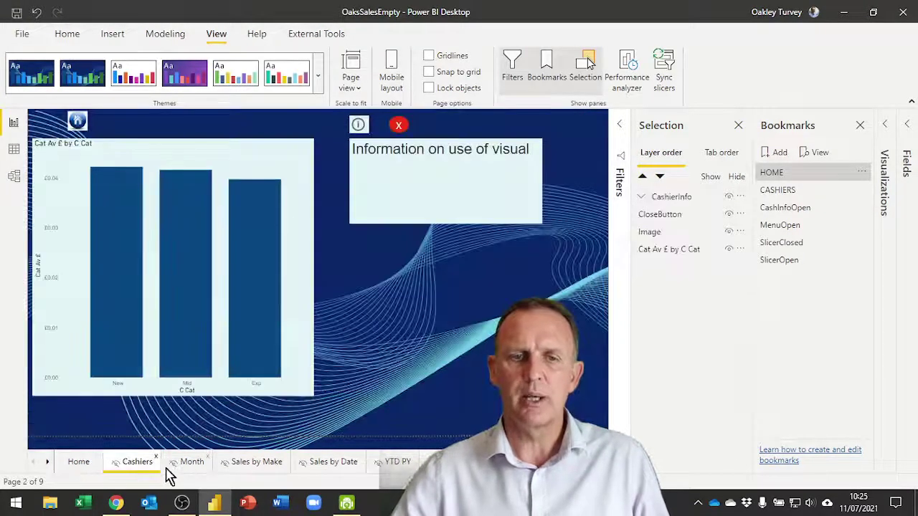
click(79, 465)
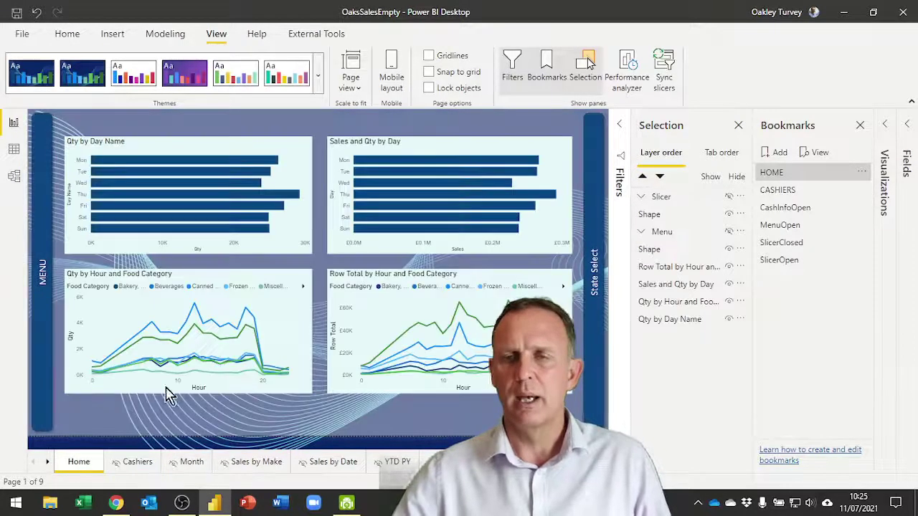
Test the MENU bar by opening its panel, and minimize the report window
mouse_move(481, 344)
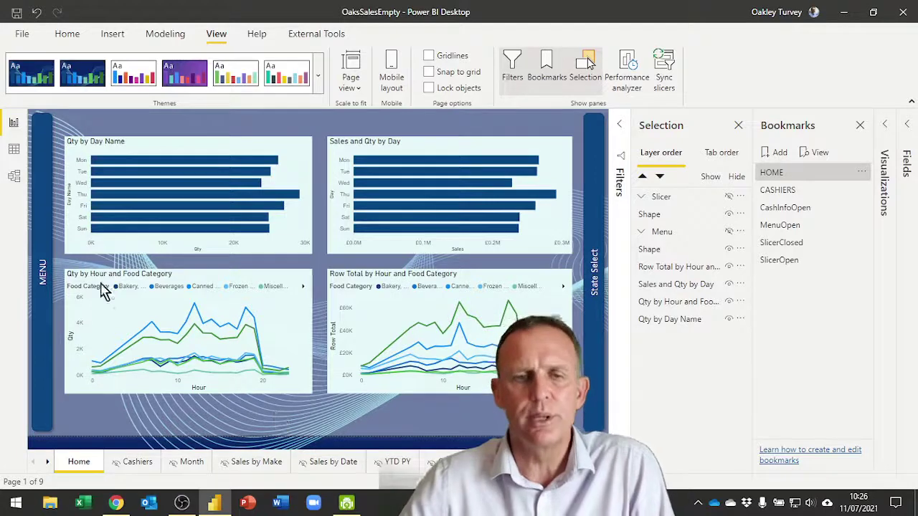
click(45, 282)
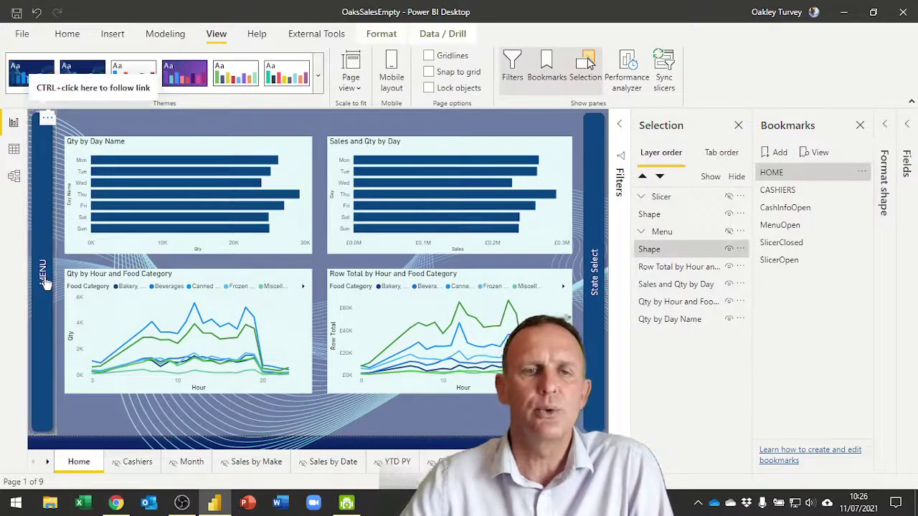
ctrl+click(44, 282)
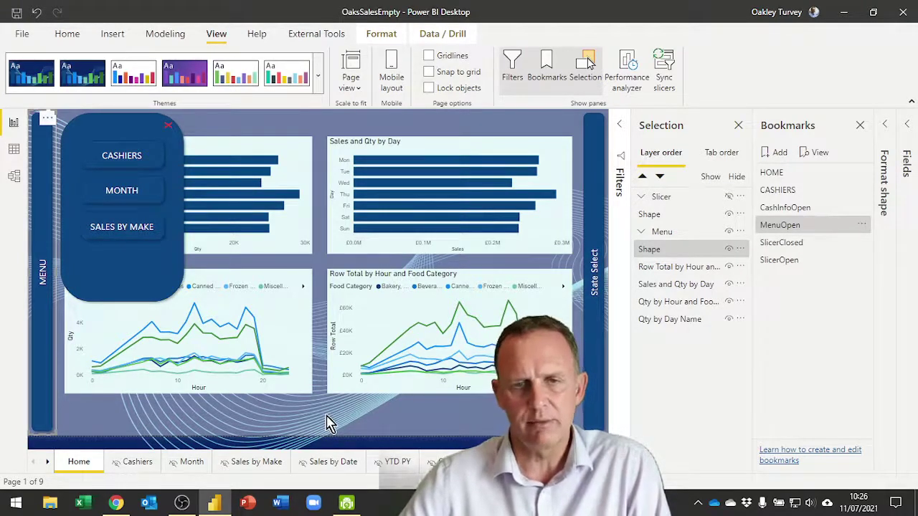
click(843, 13)
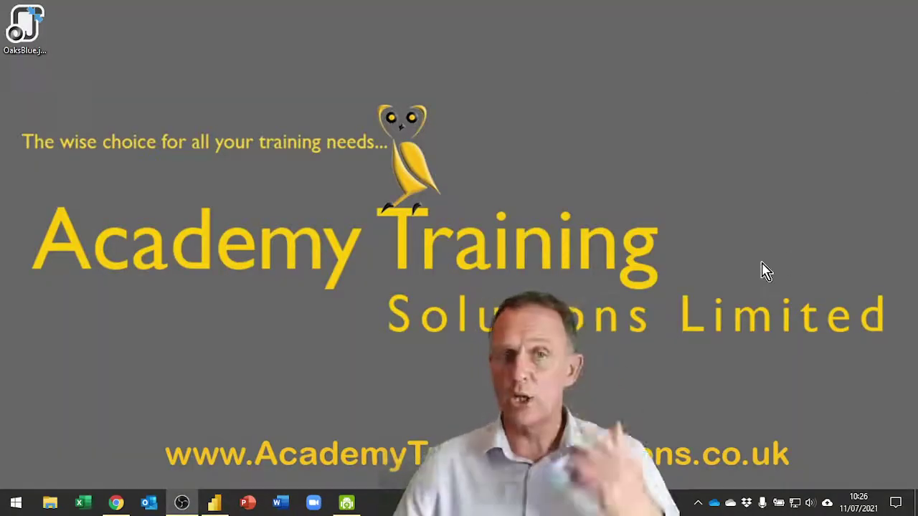